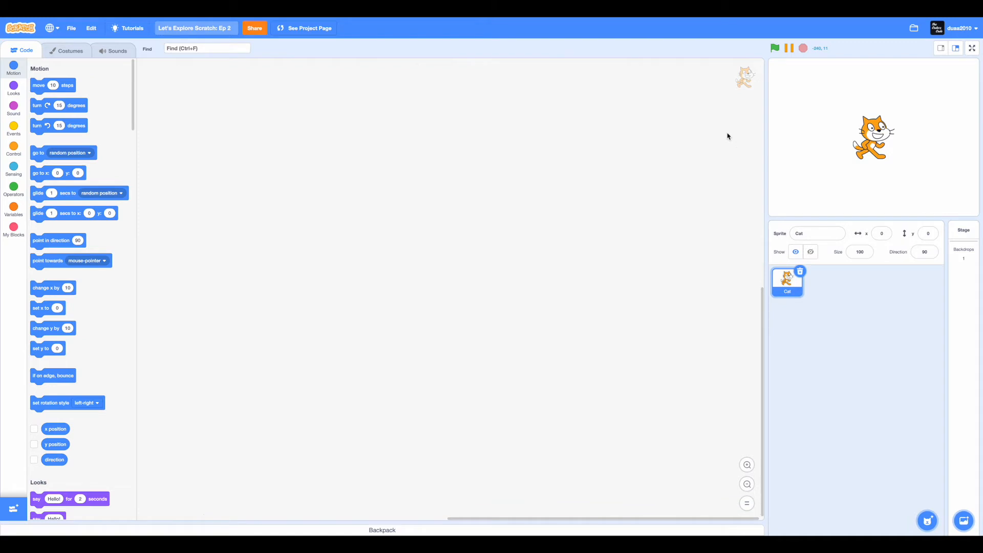
Look over the Cat's costumes and the stage's backdrops, and return to the Cat's code.
{"action": "left_click", "coordinate": [68, 52]}
{"action": "left_click", "coordinate": [971, 253]}
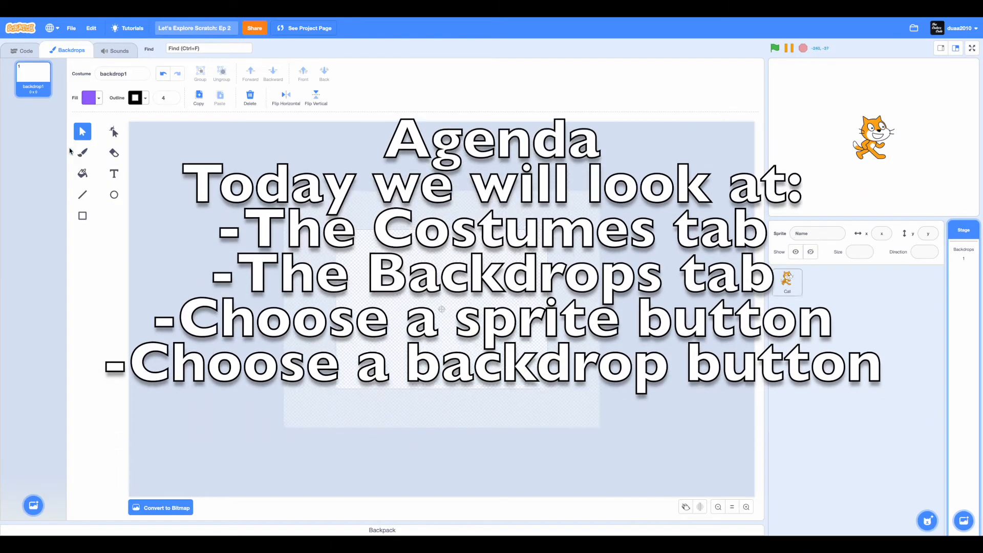
{"action": "left_click", "coordinate": [788, 281]}
{"action": "left_click", "coordinate": [16, 51]}
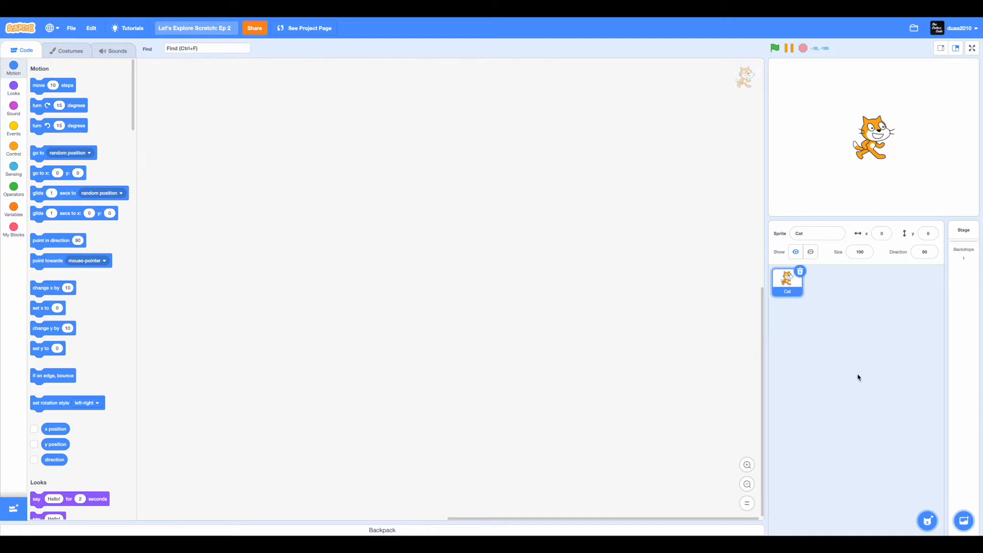
Add the Apple sprite from the sprite library and delete it again.
{"action": "left_click", "coordinate": [928, 521]}
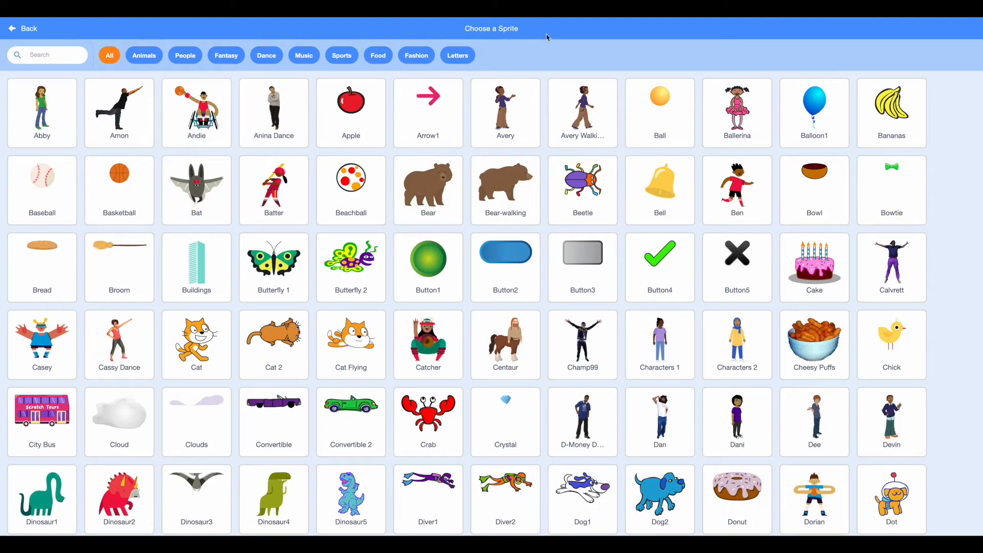
{"action": "left_click", "coordinate": [351, 105]}
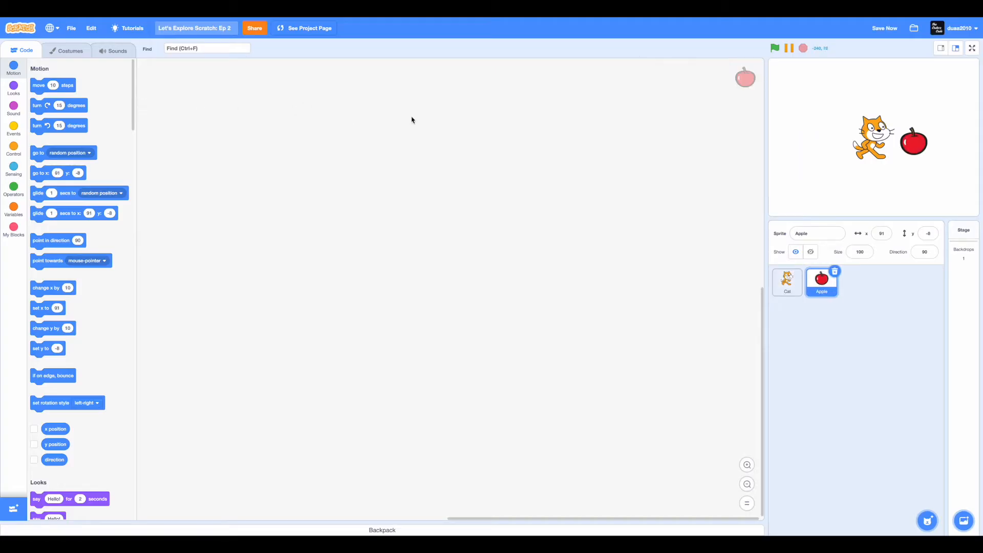
{"action": "left_click", "coordinate": [835, 271]}
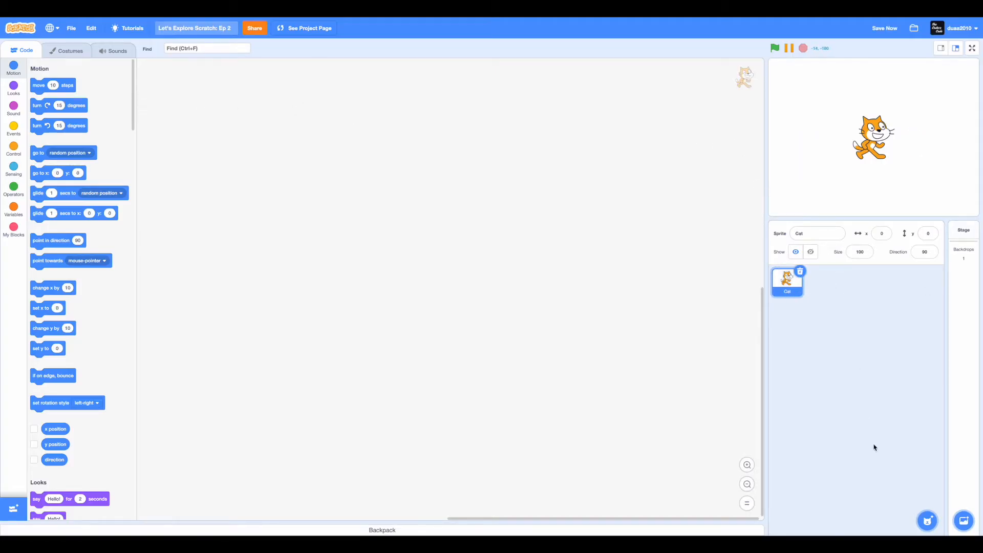
Create a blank sprite with the Paint option and delete it again.
{"action": "mouse_move", "coordinate": [928, 519]}
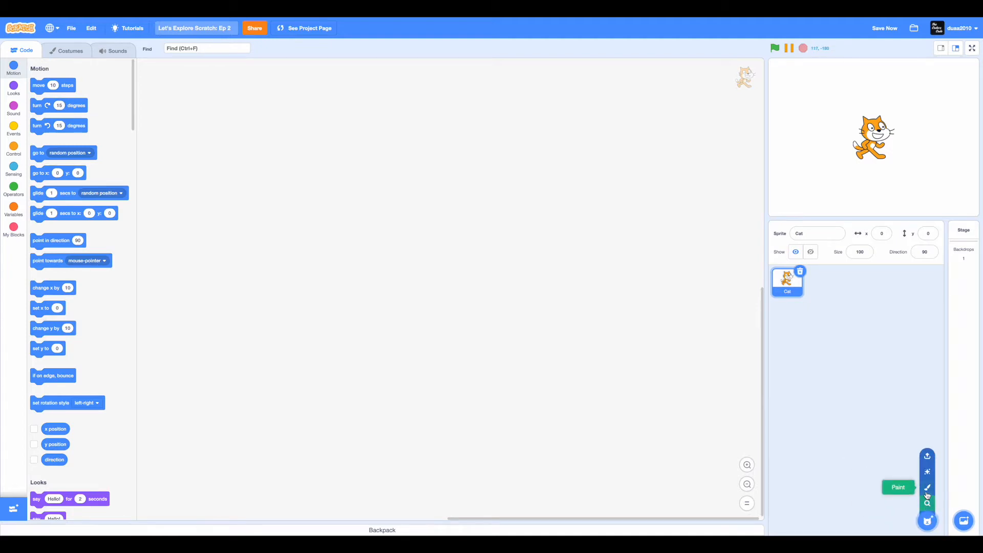
{"action": "left_click", "coordinate": [927, 492]}
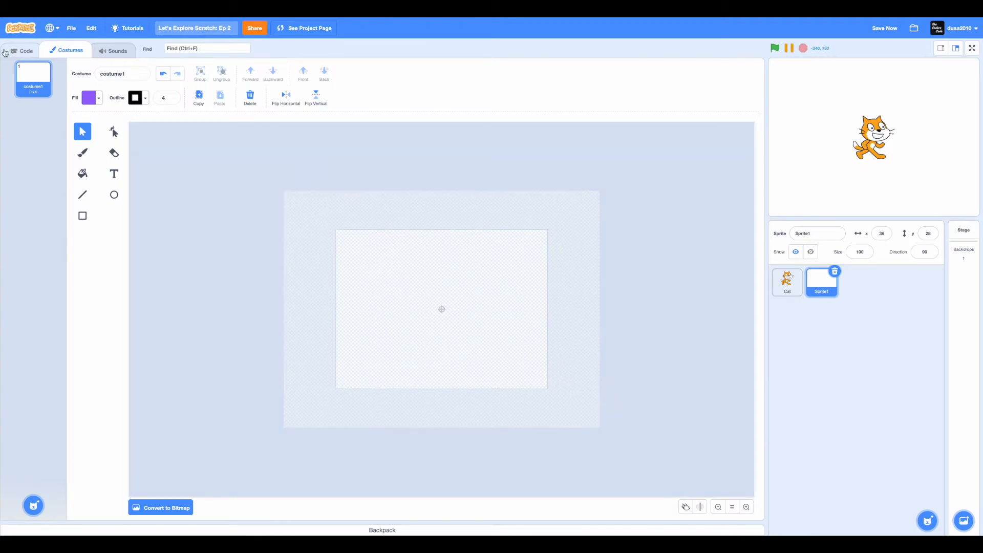
{"action": "left_click", "coordinate": [22, 50]}
{"action": "left_click", "coordinate": [835, 272]}
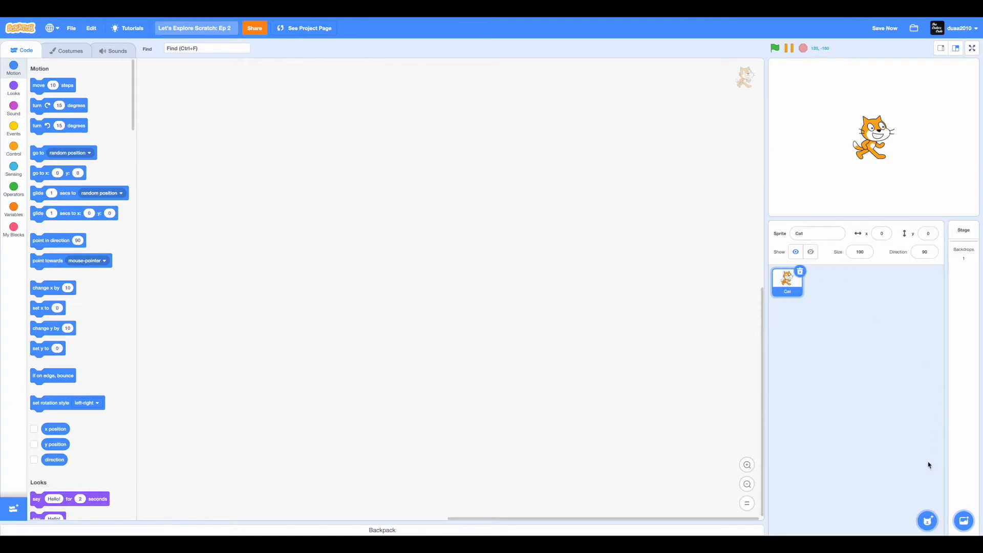
Add a surprise sprite beside the cat at about x 76, y -13, and delete it again.
{"action": "mouse_move", "coordinate": [927, 520]}
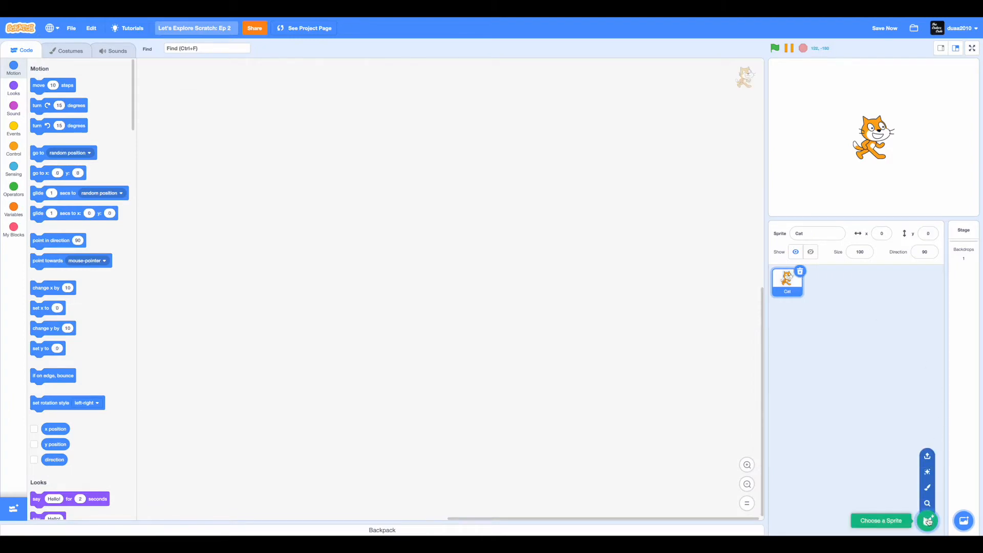
{"action": "left_click", "coordinate": [929, 474]}
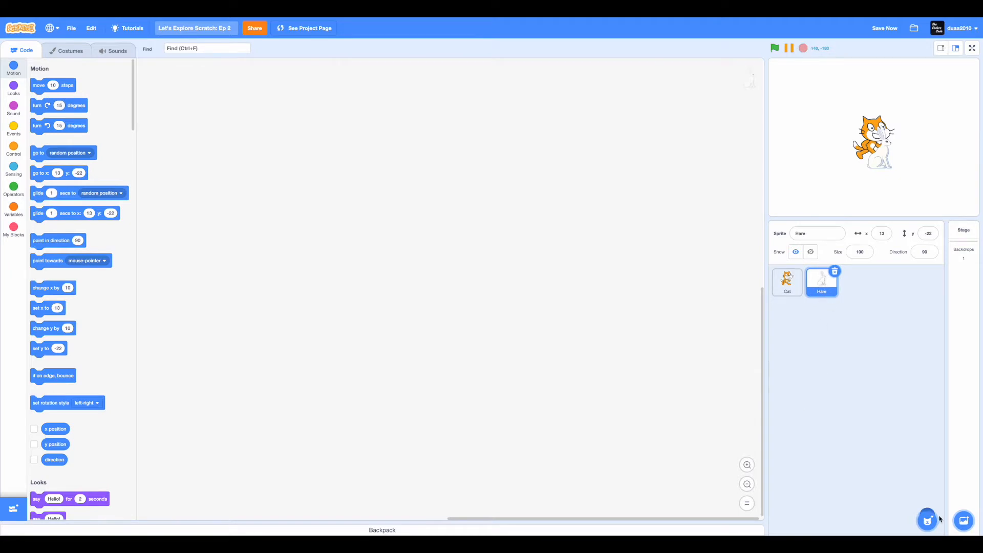
{"action": "mouse_move", "coordinate": [928, 520]}
{"action": "left_click_drag", "start_coordinate": [881, 151], "coordinate": [910, 147]}
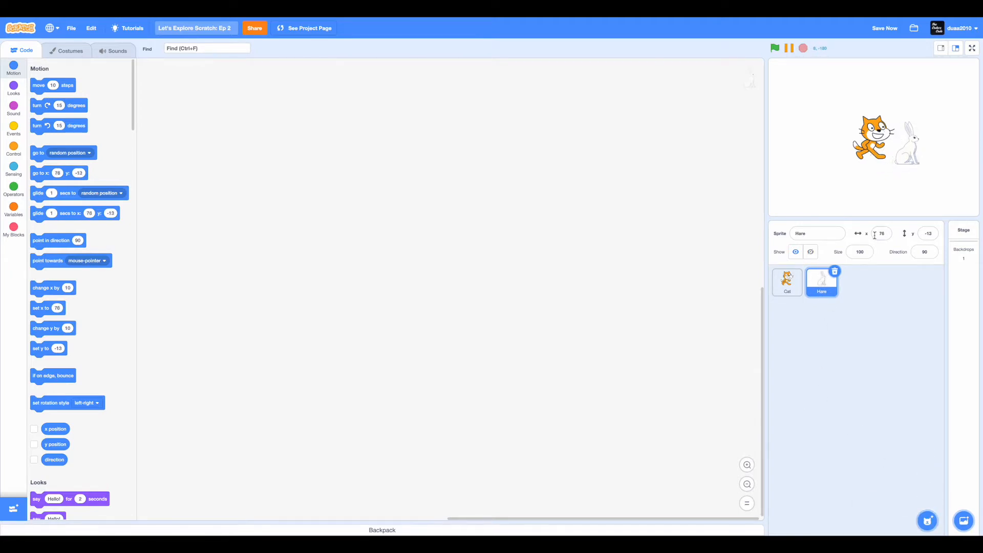
{"action": "left_click", "coordinate": [835, 273]}
Create a new blank sprite with the Paint option and enlarge its costume canvas view.
{"action": "mouse_move", "coordinate": [931, 520]}
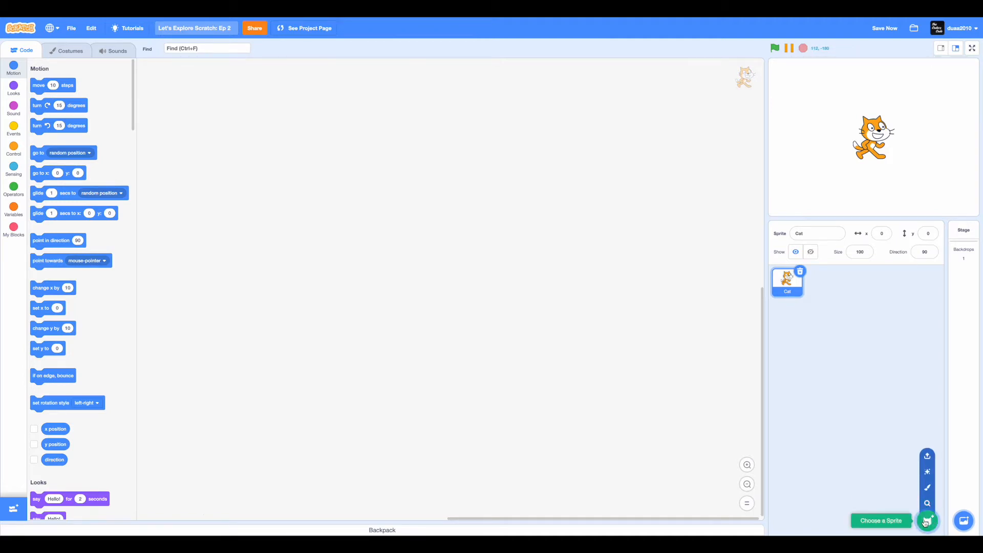
{"action": "left_click", "coordinate": [928, 487]}
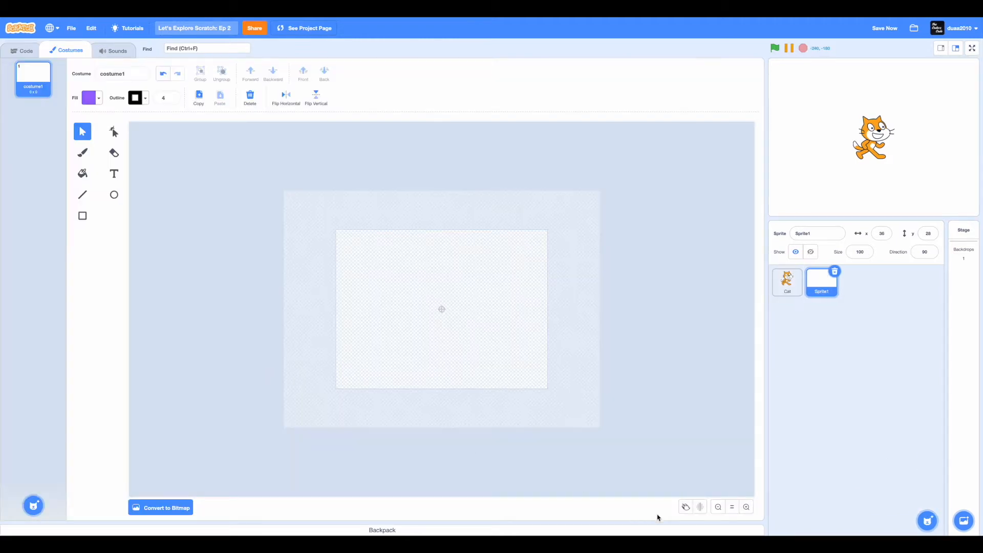
{"action": "left_click", "coordinate": [746, 507]}
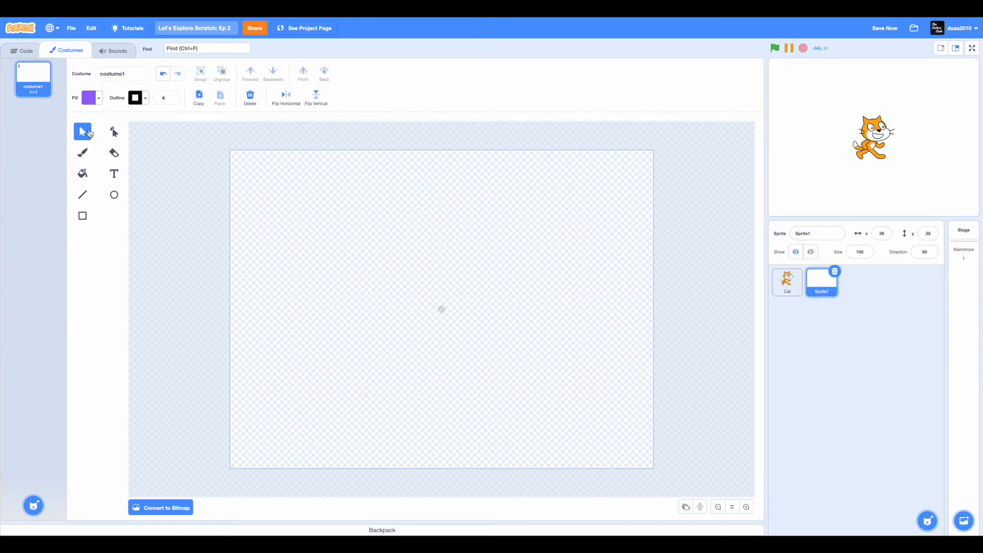
Try the Select and Reshape tools by marking out areas of the empty canvas.
{"action": "left_click_drag", "start_coordinate": [315, 232], "coordinate": [436, 303]}
{"action": "left_click", "coordinate": [114, 132]}
{"action": "left_click_drag", "start_coordinate": [328, 231], "coordinate": [363, 290]}
{"action": "left_click_drag", "start_coordinate": [496, 249], "coordinate": [385, 297]}
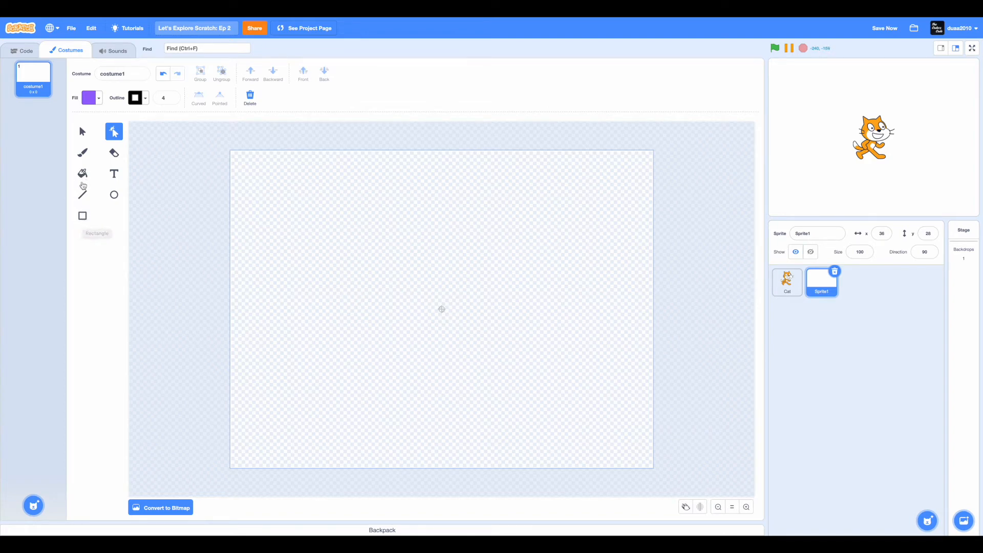
Paint a freehand looping scribble with the Brush at size 10 and change its fill to magenta with color 81.
{"action": "left_click", "coordinate": [83, 152]}
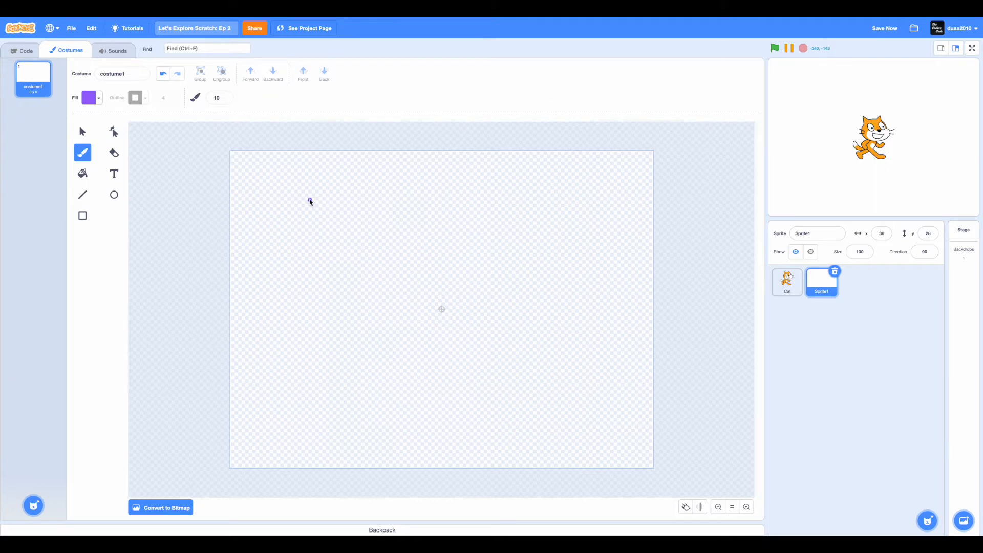
{"action": "mouse_move", "coordinate": [309, 191]}
{"action": "left_mouse_down"}
{"action": "mouse_move", "coordinate": [305, 235]}
{"action": "mouse_move", "coordinate": [379, 235]}
{"action": "mouse_move", "coordinate": [441, 268]}
{"action": "mouse_move", "coordinate": [402, 340]}
{"action": "mouse_move", "coordinate": [461, 346]}
{"action": "mouse_move", "coordinate": [336, 312]}
{"action": "left_mouse_up"}
{"action": "key", "text": "s"}
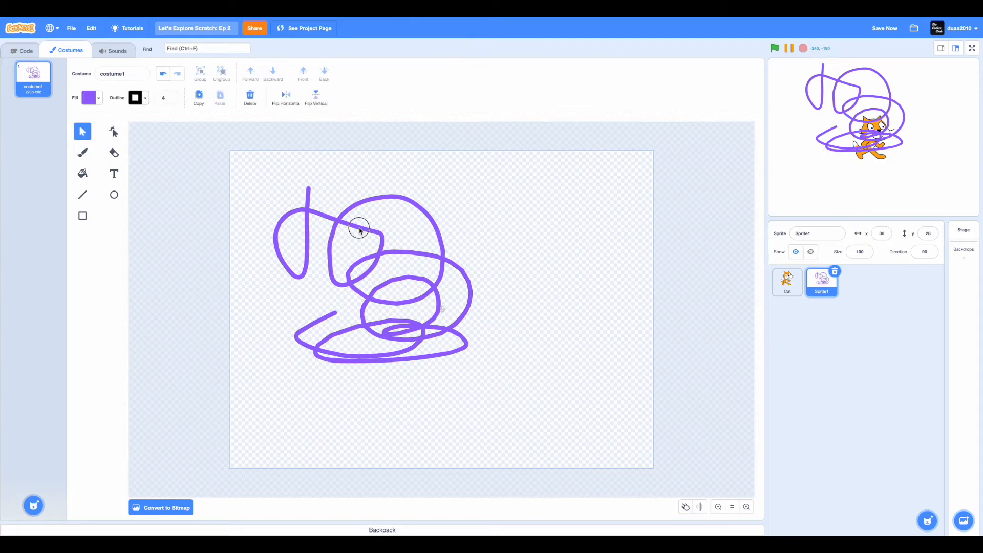
{"action": "left_click", "coordinate": [361, 228]}
{"action": "left_click", "coordinate": [91, 97]}
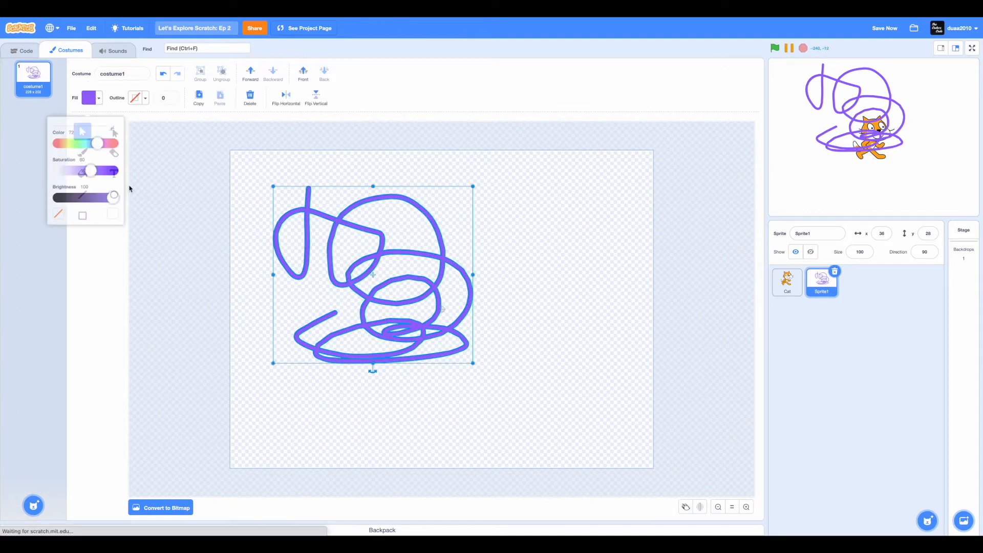
{"action": "left_click", "coordinate": [106, 146]}
{"action": "mouse_move", "coordinate": [106, 148]}
{"action": "left_mouse_down"}
{"action": "mouse_move", "coordinate": [79, 146]}
{"action": "mouse_move", "coordinate": [133, 149]}
{"action": "left_mouse_up"}
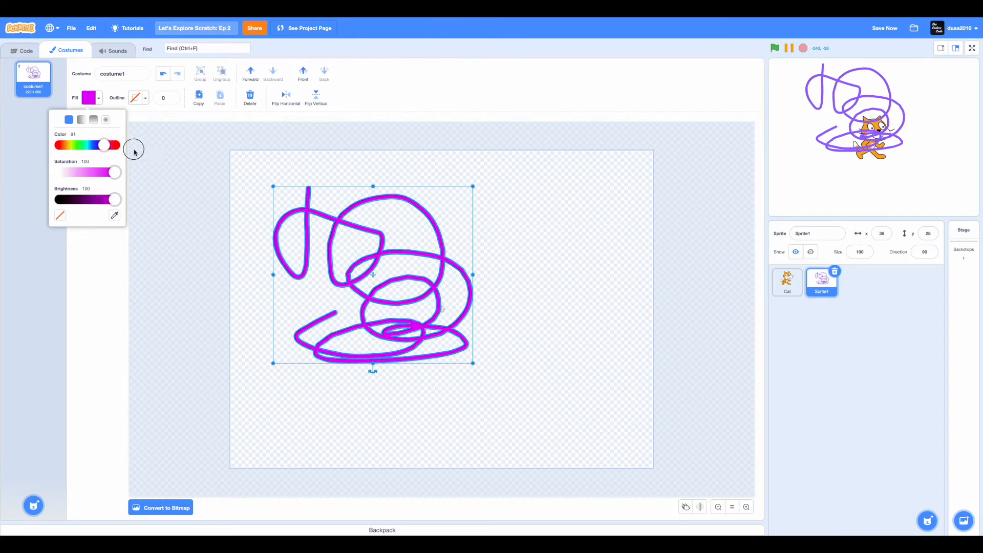
Try horizontal, vertical and radial gradient fills on the scribble, and give it a solid red fill.
{"action": "left_click", "coordinate": [81, 119]}
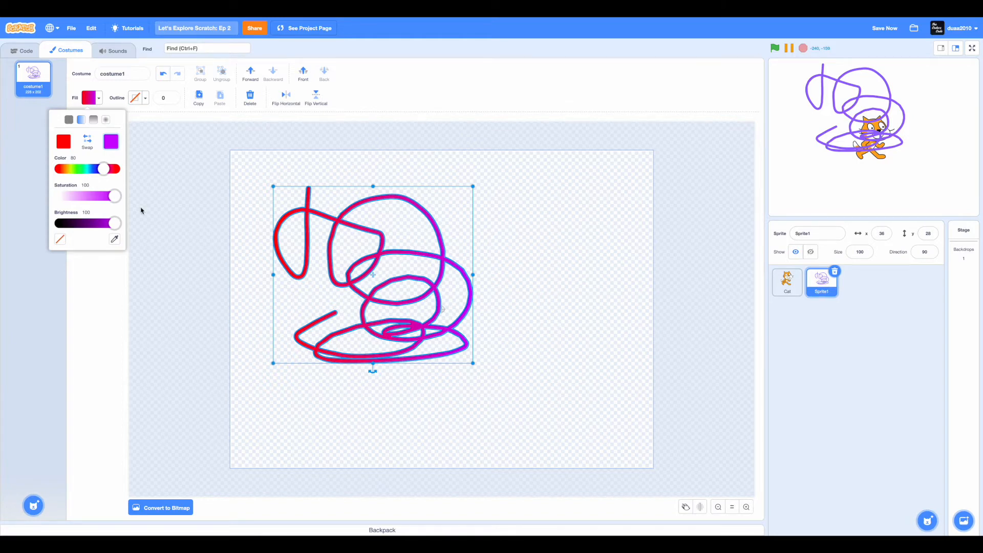
{"action": "left_click", "coordinate": [256, 266]}
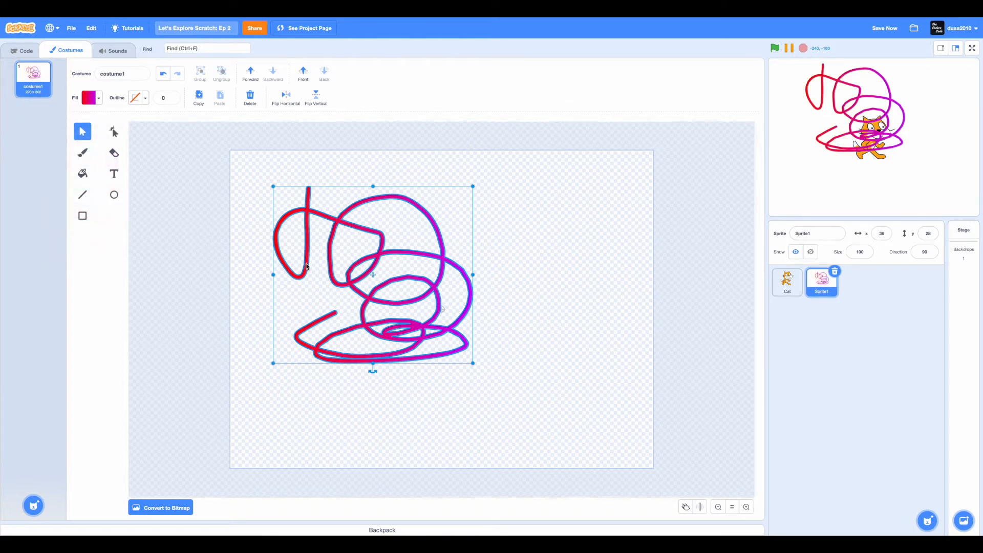
{"action": "left_click", "coordinate": [97, 101]}
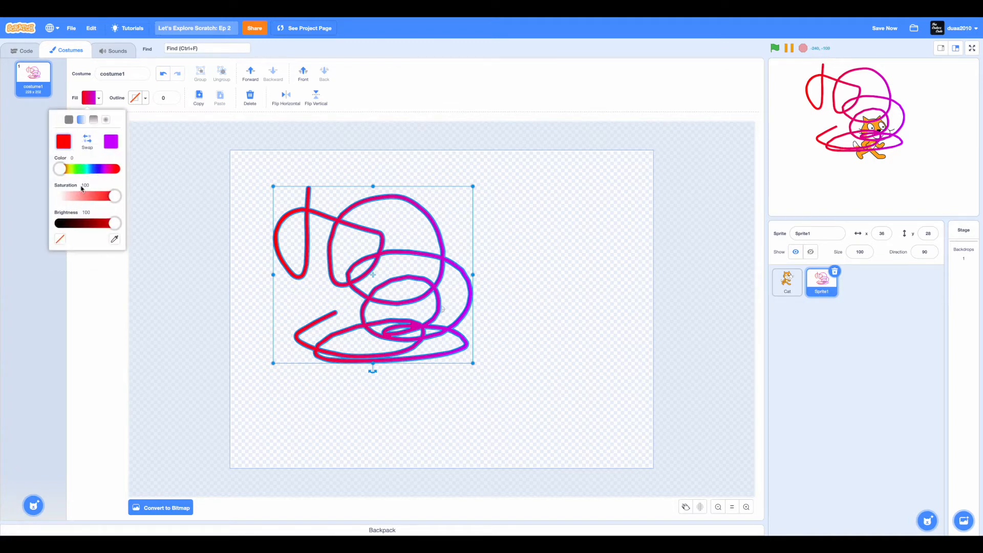
{"action": "left_click", "coordinate": [94, 120]}
{"action": "left_click", "coordinate": [106, 121]}
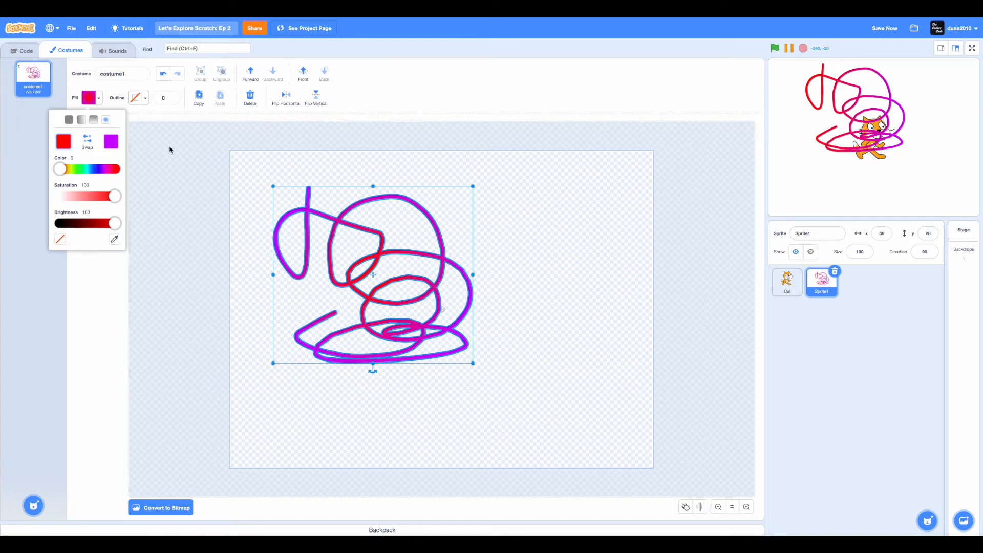
{"action": "left_click", "coordinate": [73, 122]}
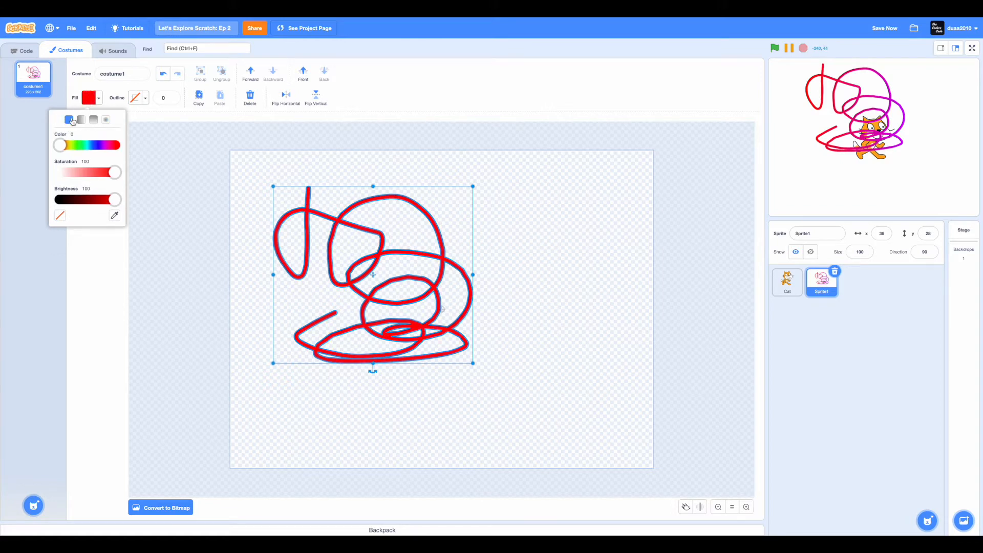
{"action": "left_click", "coordinate": [85, 248]}
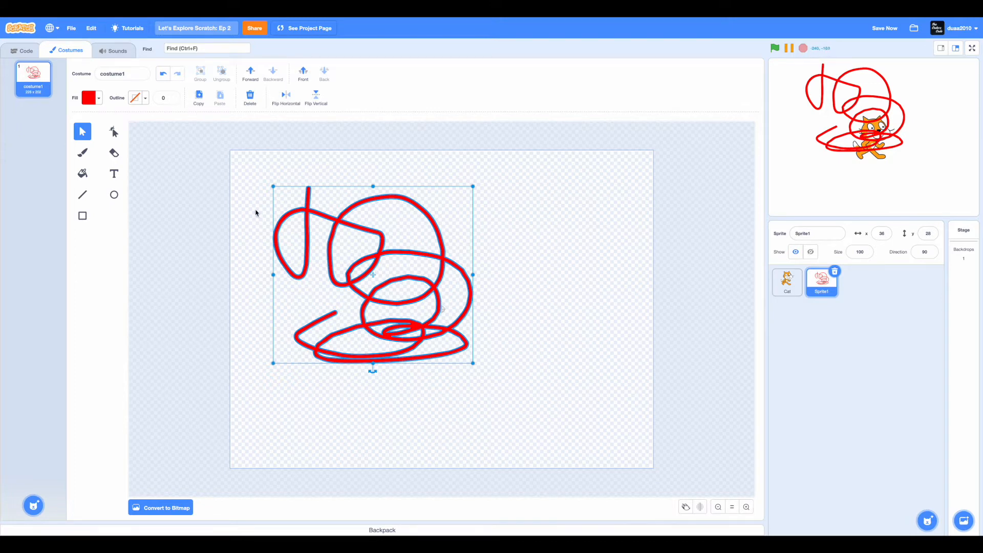
Delete the scribble and set the Brush size to 100.
{"action": "key", "text": "Delete"}
{"action": "left_click", "coordinate": [82, 152]}
{"action": "left_click", "coordinate": [227, 100]}
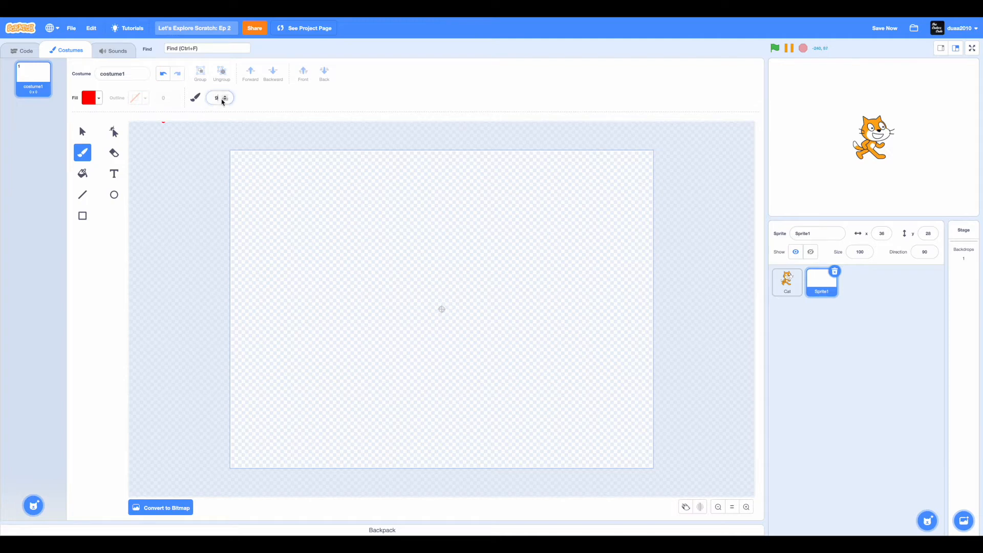
{"action": "double_click", "coordinate": [220, 99]}
{"action": "type", "text": "1000"}
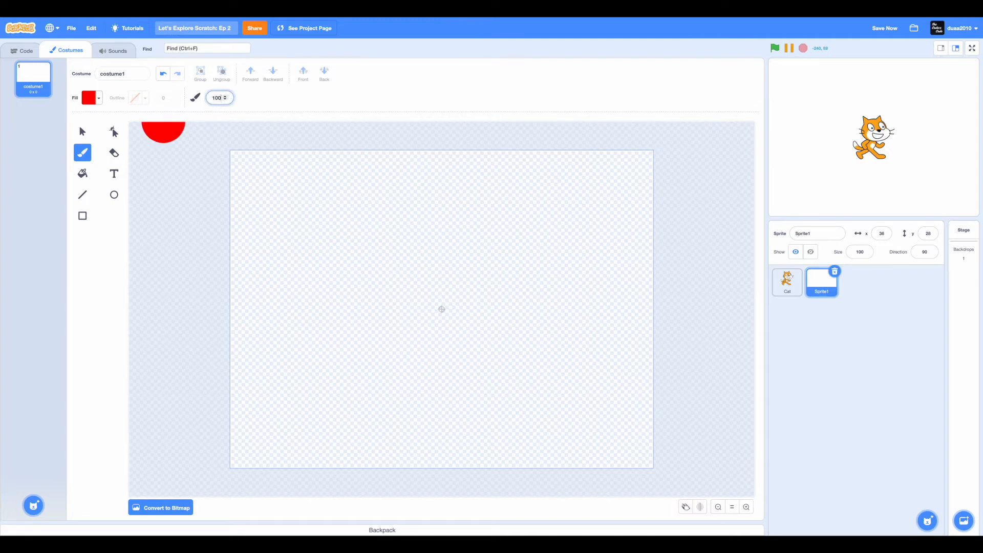
{"action": "key", "text": "Return"}
Paint a thick red frame around the canvas edge with the Brush and delete it again.
{"action": "mouse_move", "coordinate": [232, 163]}
{"action": "left_mouse_down"}
{"action": "mouse_move", "coordinate": [650, 164]}
{"action": "mouse_move", "coordinate": [656, 471]}
{"action": "mouse_move", "coordinate": [250, 446]}
{"action": "mouse_move", "coordinate": [228, 189]}
{"action": "left_mouse_up"}
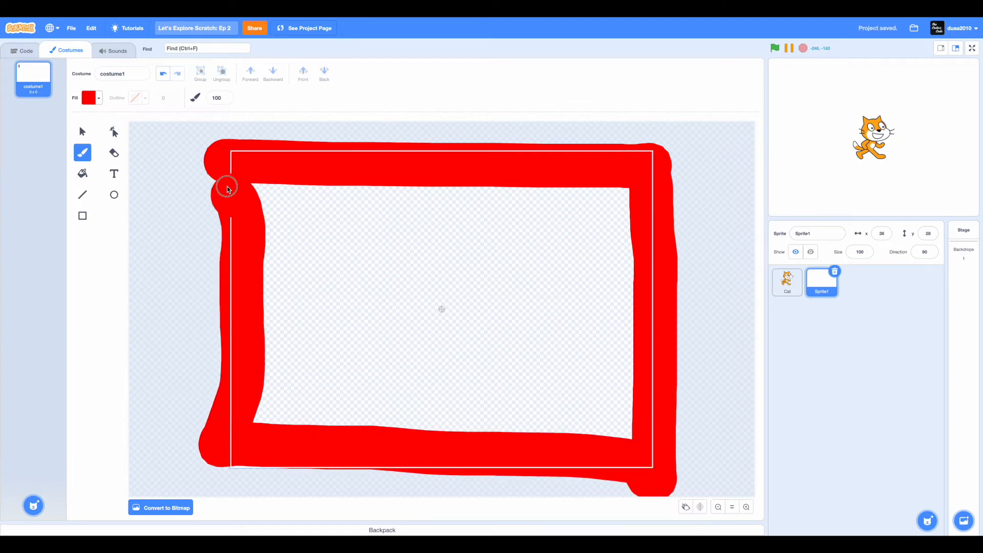
{"action": "left_click", "coordinate": [83, 132]}
{"action": "left_click", "coordinate": [276, 165]}
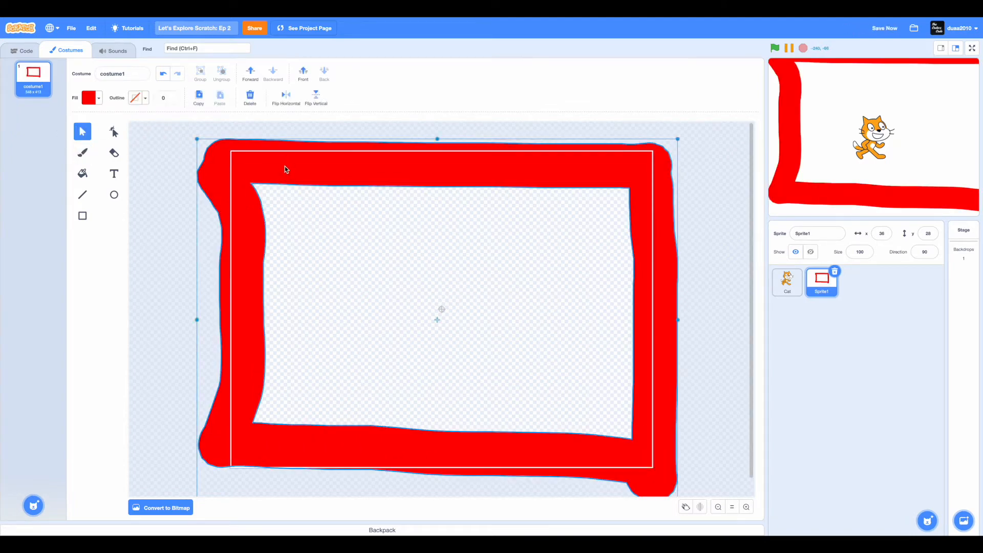
{"action": "key", "text": "Delete"}
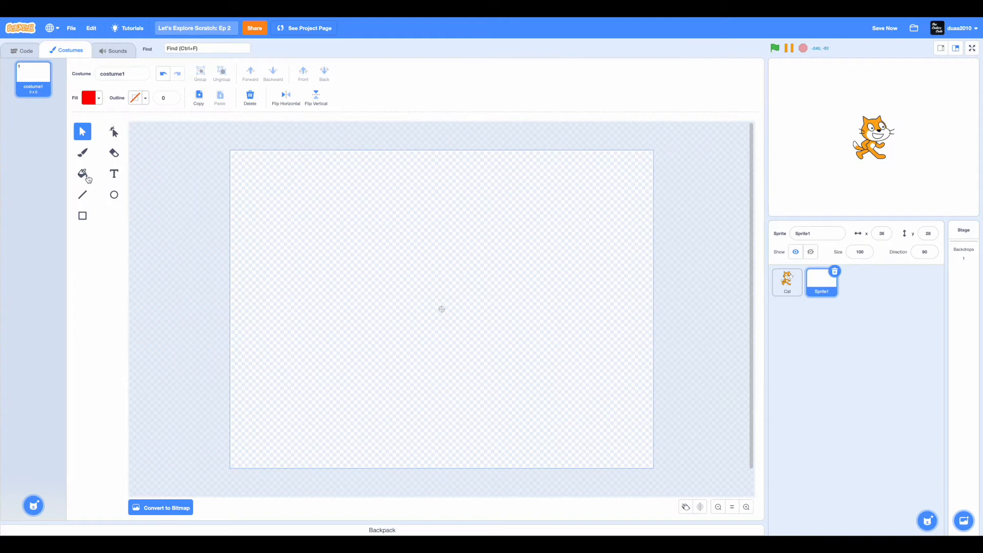
Cover most of the canvas with broad red Brush strokes at size 100 and delete them again.
{"action": "left_click", "coordinate": [83, 152]}
{"action": "left_click", "coordinate": [249, 161]}
{"action": "mouse_move", "coordinate": [249, 162]}
{"action": "left_mouse_down"}
{"action": "mouse_move", "coordinate": [592, 154]}
{"action": "mouse_move", "coordinate": [328, 184]}
{"action": "mouse_move", "coordinate": [310, 206]}
{"action": "mouse_move", "coordinate": [494, 215]}
{"action": "mouse_move", "coordinate": [128, 219]}
{"action": "mouse_move", "coordinate": [143, 266]}
{"action": "mouse_move", "coordinate": [518, 321]}
{"action": "mouse_move", "coordinate": [735, 371]}
{"action": "mouse_move", "coordinate": [459, 400]}
{"action": "mouse_move", "coordinate": [138, 366]}
{"action": "left_mouse_up"}
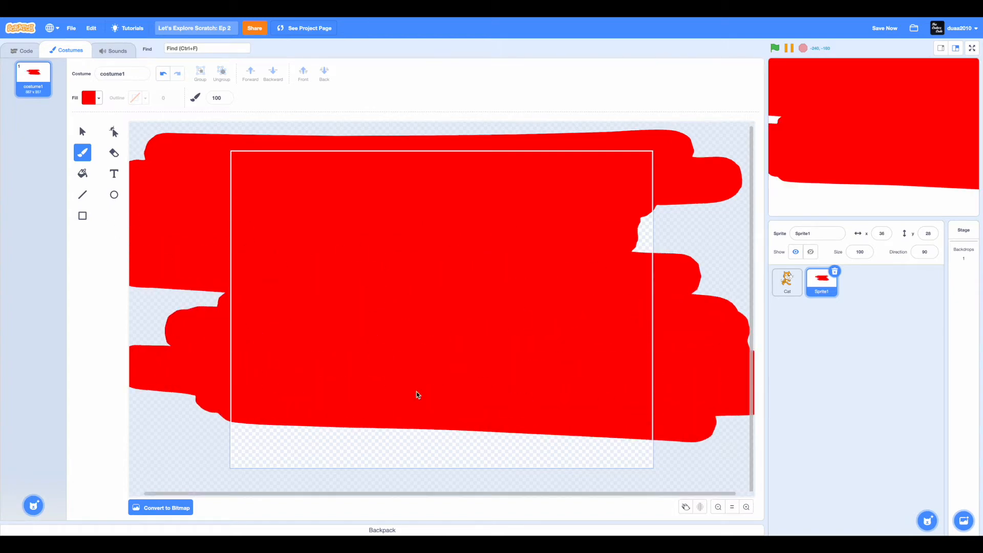
{"action": "left_click", "coordinate": [94, 136]}
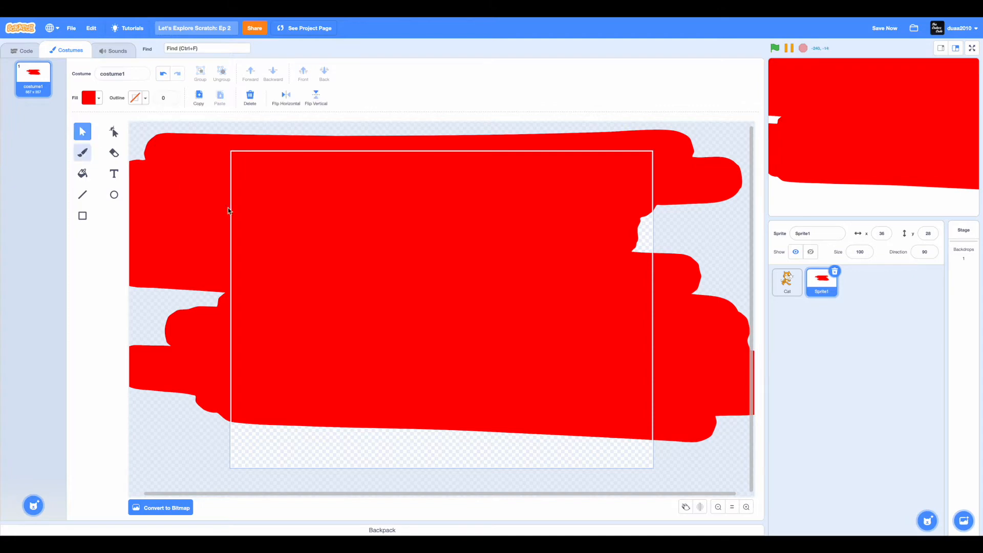
{"action": "left_click_drag", "start_coordinate": [184, 185], "coordinate": [191, 186]}
{"action": "key", "text": "Delete"}
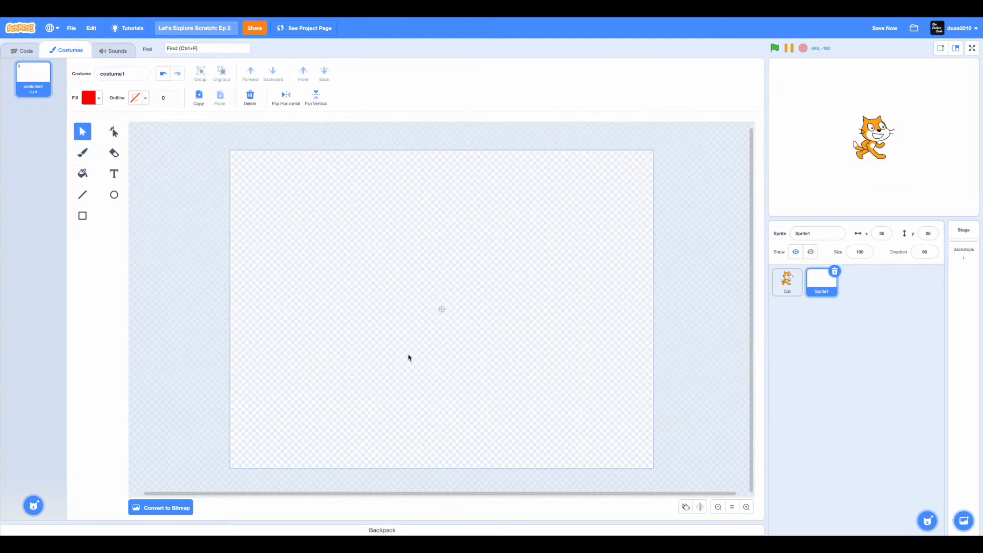
Try the Eraser at size 40 with a stroke across the empty canvas.
{"action": "left_click", "coordinate": [90, 157]}
{"action": "left_click", "coordinate": [220, 101]}
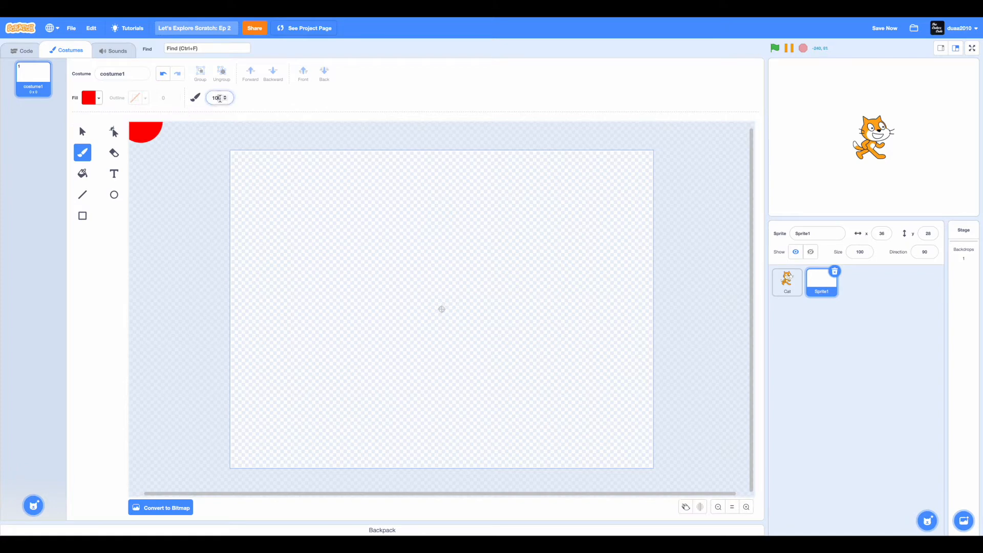
{"action": "left_click", "coordinate": [113, 152]}
{"action": "mouse_move", "coordinate": [359, 210]}
{"action": "left_mouse_down"}
{"action": "mouse_move", "coordinate": [247, 233]}
{"action": "mouse_move", "coordinate": [548, 261]}
{"action": "mouse_move", "coordinate": [360, 222]}
{"action": "mouse_move", "coordinate": [431, 241]}
{"action": "mouse_move", "coordinate": [467, 233]}
{"action": "mouse_move", "coordinate": [403, 212]}
{"action": "left_mouse_up"}
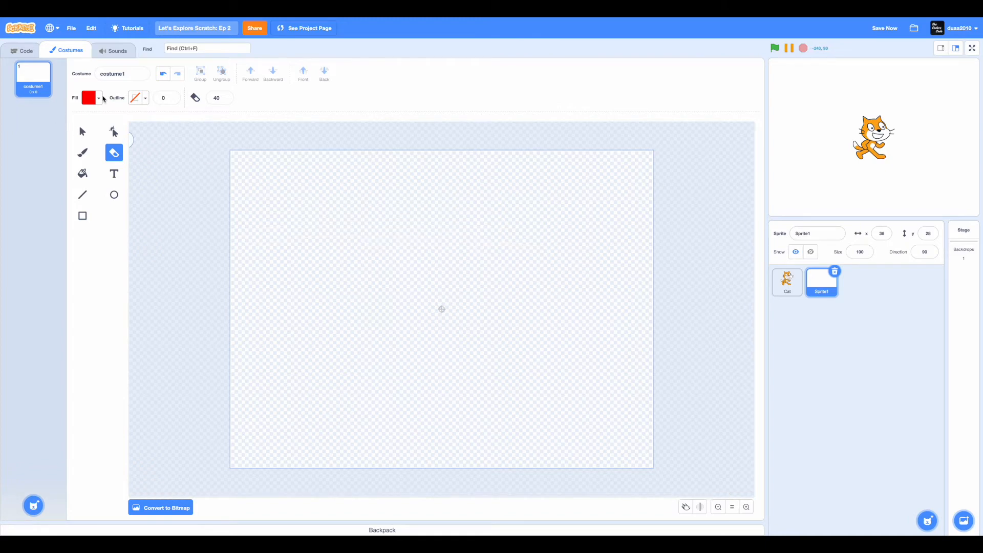
Change the Fill colour to blue with Color 65 and try the Eraser across the empty canvas.
{"action": "left_click", "coordinate": [99, 97]}
{"action": "mouse_move", "coordinate": [57, 130]}
{"action": "left_mouse_down"}
{"action": "mouse_move", "coordinate": [103, 141]}
{"action": "mouse_move", "coordinate": [66, 143]}
{"action": "mouse_move", "coordinate": [95, 139]}
{"action": "left_mouse_up"}
{"action": "mouse_move", "coordinate": [299, 252]}
{"action": "left_mouse_down"}
{"action": "mouse_move", "coordinate": [439, 249]}
{"action": "mouse_move", "coordinate": [331, 287]}
{"action": "mouse_move", "coordinate": [568, 252]}
{"action": "mouse_move", "coordinate": [326, 267]}
{"action": "mouse_move", "coordinate": [477, 230]}
{"action": "mouse_move", "coordinate": [294, 204]}
{"action": "mouse_move", "coordinate": [255, 215]}
{"action": "mouse_move", "coordinate": [417, 222]}
{"action": "mouse_move", "coordinate": [323, 201]}
{"action": "mouse_move", "coordinate": [514, 230]}
{"action": "left_mouse_up"}
{"action": "left_click", "coordinate": [89, 99]}
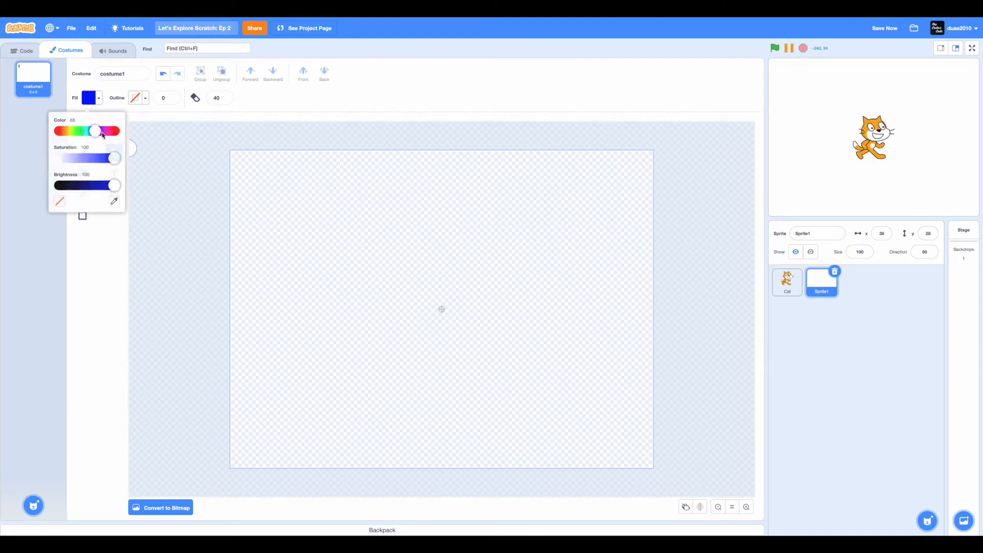
{"action": "mouse_move", "coordinate": [348, 240]}
{"action": "left_mouse_down"}
{"action": "mouse_move", "coordinate": [435, 224]}
{"action": "mouse_move", "coordinate": [346, 299]}
{"action": "mouse_move", "coordinate": [430, 379]}
{"action": "left_mouse_up"}
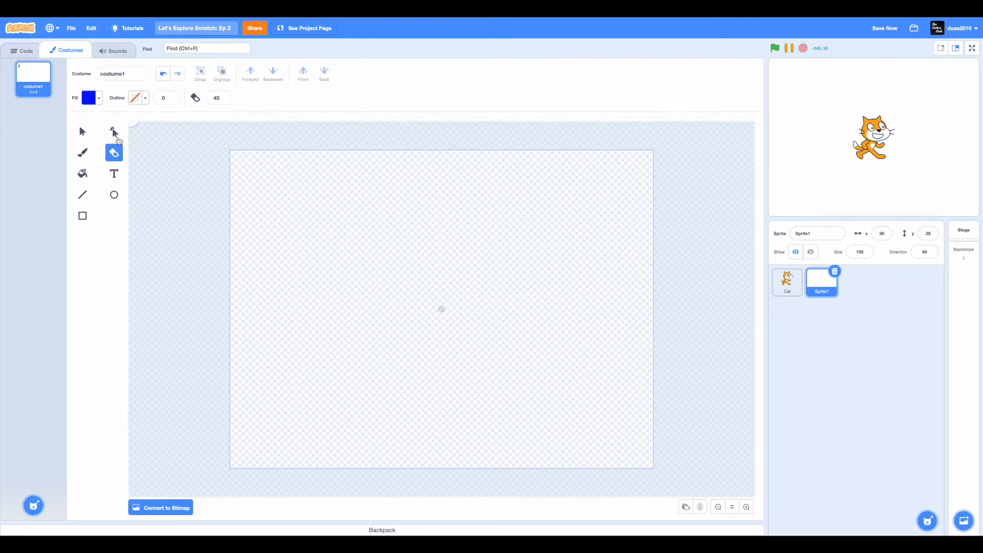
Enter 1000 as the Eraser size and try a short stroke outside the canvas edge.
{"action": "left_click", "coordinate": [217, 99]}
{"action": "type", "text": "1000"}
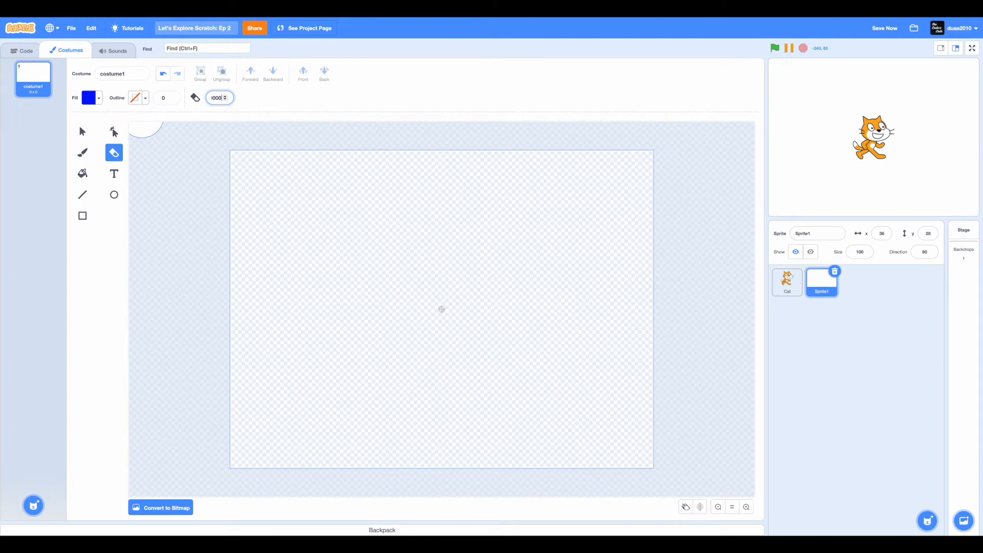
{"action": "key", "text": "Return"}
{"action": "mouse_move", "coordinate": [221, 159]}
{"action": "left_mouse_down"}
{"action": "mouse_move", "coordinate": [635, 163]}
{"action": "mouse_move", "coordinate": [640, 195]}
{"action": "mouse_move", "coordinate": [138, 189]}
{"action": "mouse_move", "coordinate": [685, 196]}
{"action": "mouse_move", "coordinate": [318, 249]}
{"action": "mouse_move", "coordinate": [197, 184]}
{"action": "left_mouse_up"}
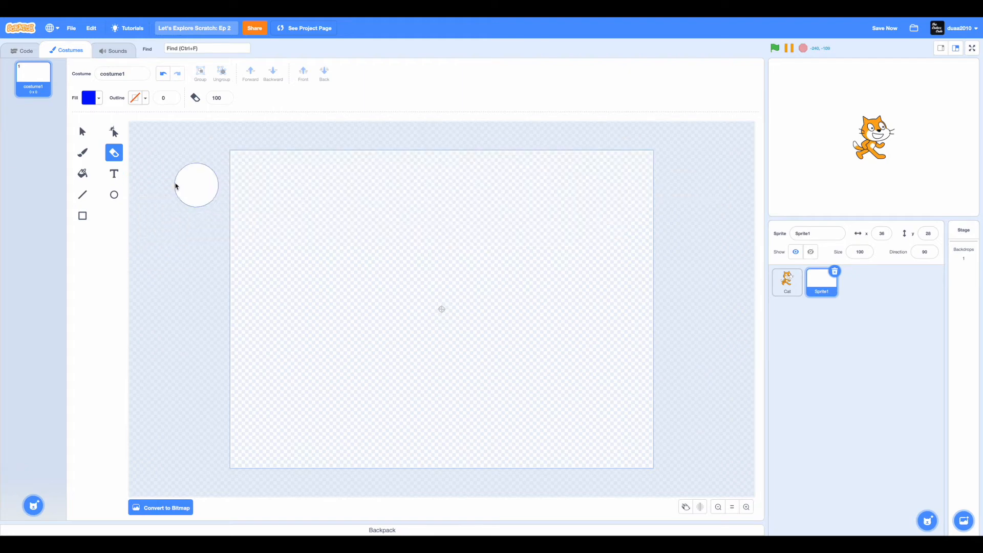
Try to fill several spots of the empty vector canvas with blue using the Fill tool.
{"action": "left_click", "coordinate": [82, 173]}
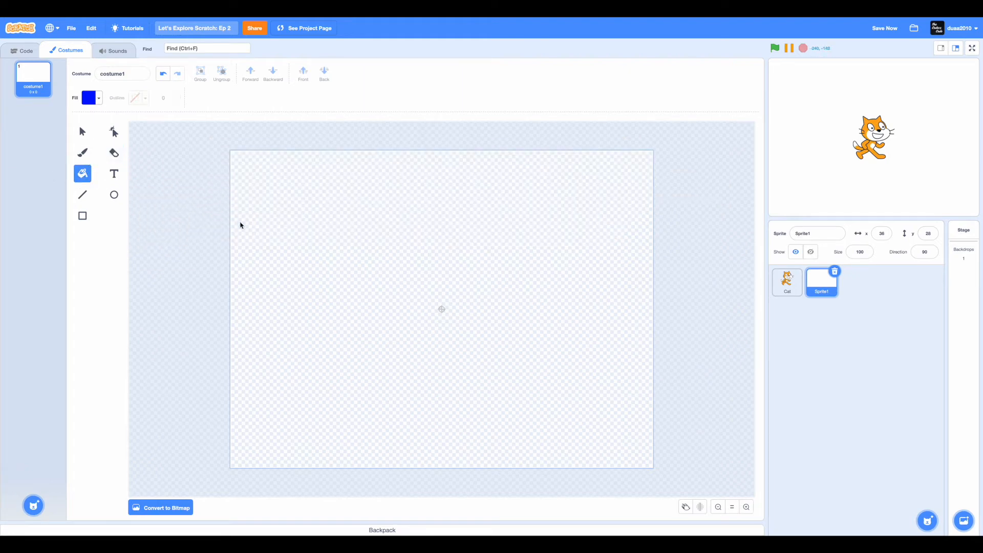
{"action": "left_click", "coordinate": [338, 278]}
{"action": "left_click", "coordinate": [340, 277]}
{"action": "left_click", "coordinate": [345, 277]}
{"action": "left_click", "coordinate": [345, 278]}
{"action": "left_click", "coordinate": [414, 342]}
{"action": "left_click", "coordinate": [272, 211]}
Draw a blue rectangle that covers the whole canvas and extends slightly past its edges.
{"action": "left_click", "coordinate": [83, 217]}
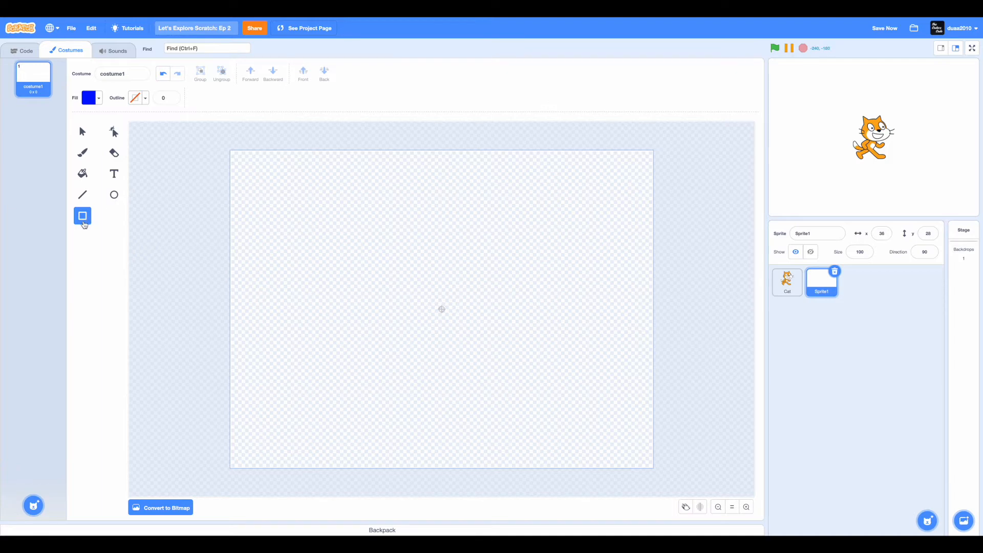
{"action": "left_click_drag", "start_coordinate": [215, 135], "coordinate": [671, 463]}
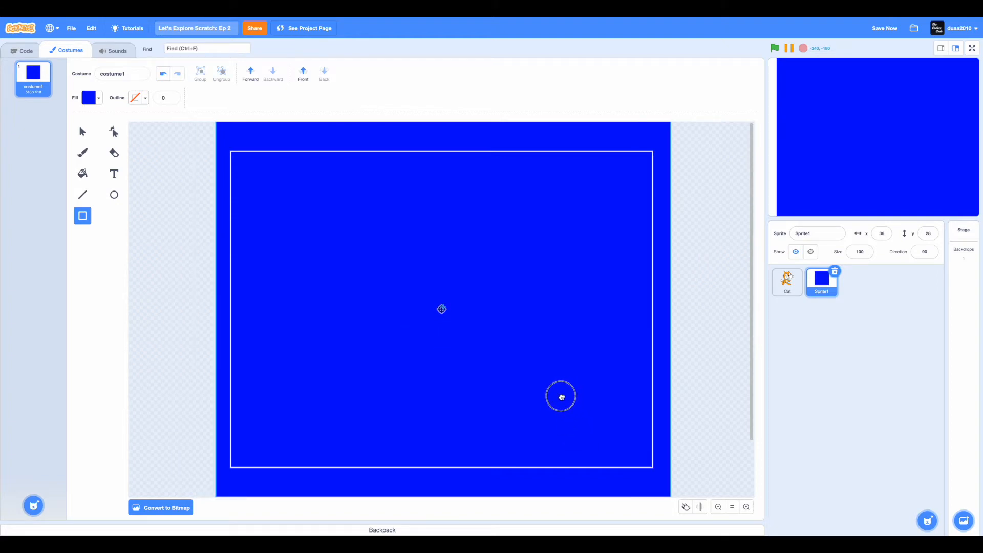
{"action": "left_click_drag", "start_coordinate": [561, 397], "coordinate": [577, 400]}
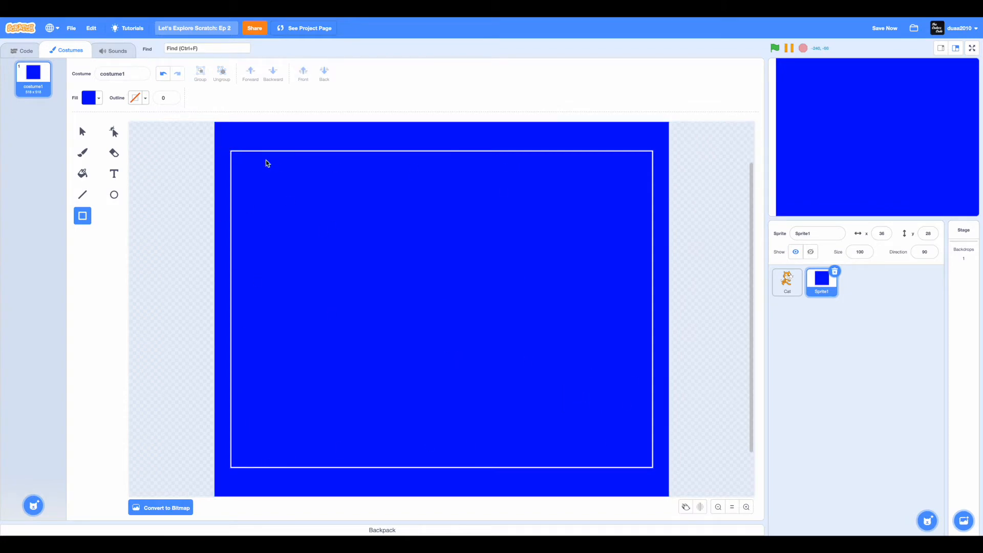
Recolour the large rectangle red with the Fill tool.
{"action": "left_click", "coordinate": [83, 173]}
{"action": "left_click", "coordinate": [90, 98]}
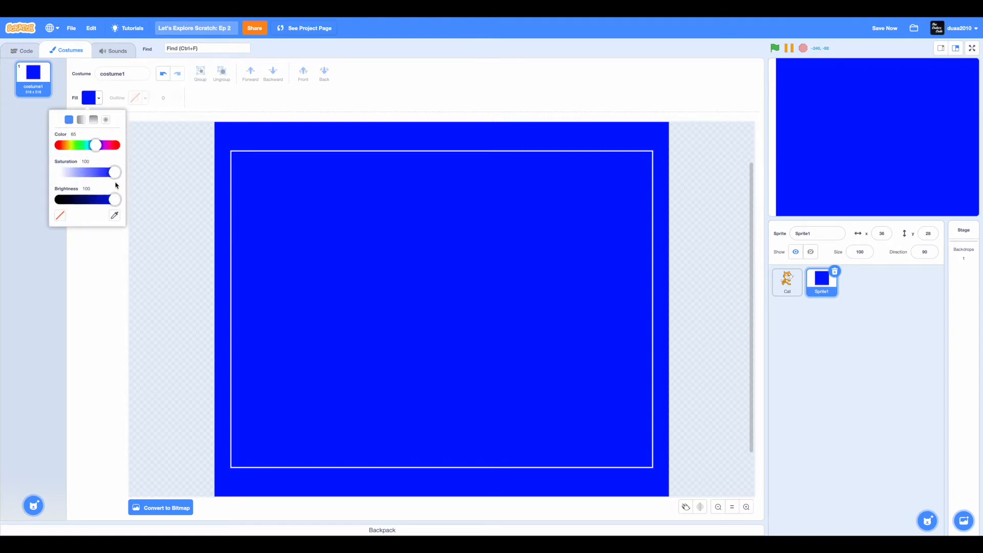
{"action": "left_click", "coordinate": [117, 145]}
{"action": "left_click", "coordinate": [475, 256]}
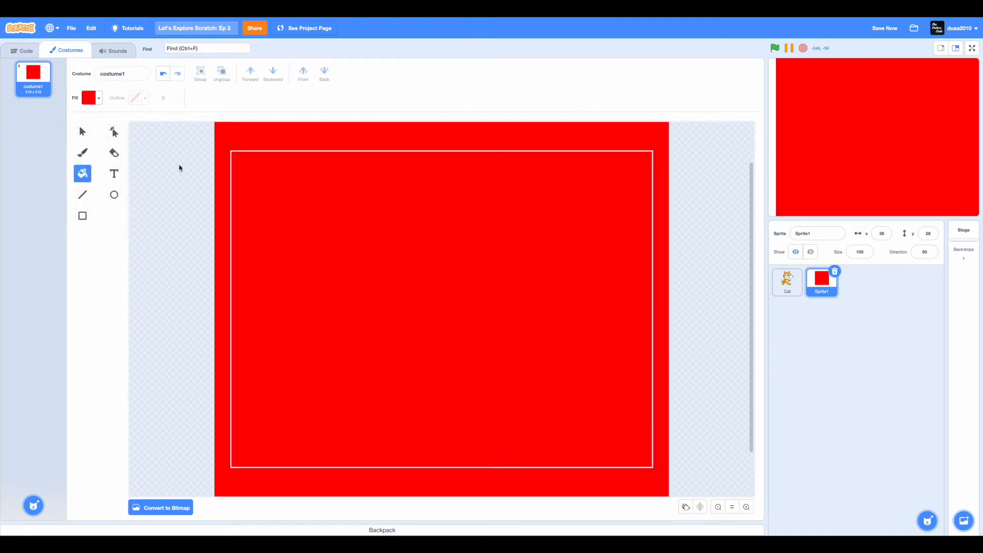
Select the large red rectangle and delete it.
{"action": "left_click", "coordinate": [82, 132]}
{"action": "left_click", "coordinate": [365, 254]}
{"action": "key", "text": "Delete"}
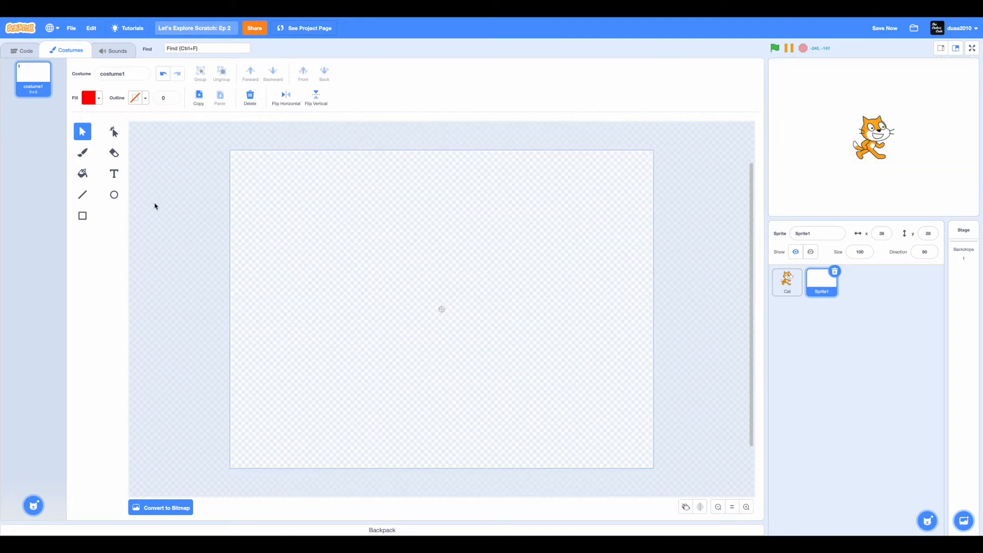
Convert the costume to bitmap and fill the whole canvas with red.
{"action": "left_click", "coordinate": [88, 100]}
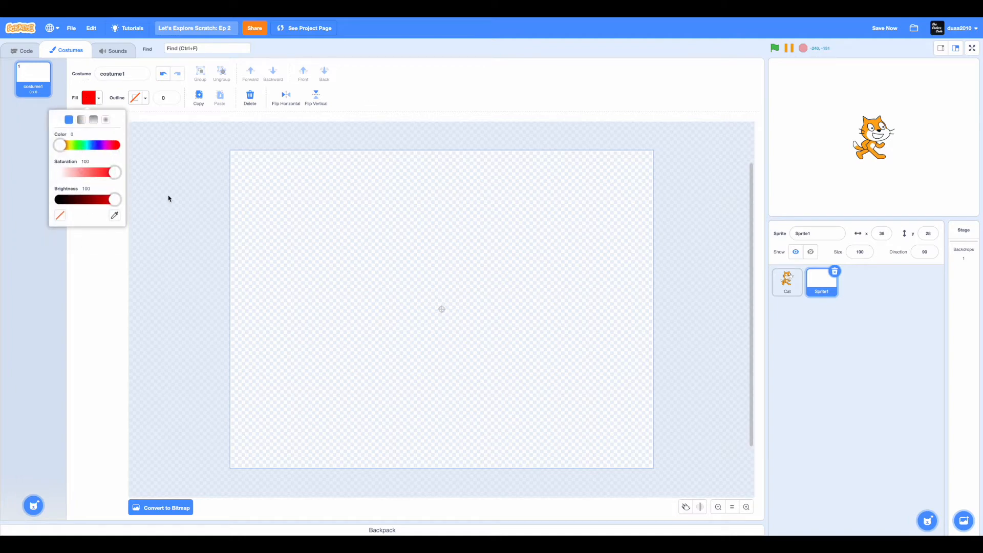
{"action": "left_click", "coordinate": [129, 233]}
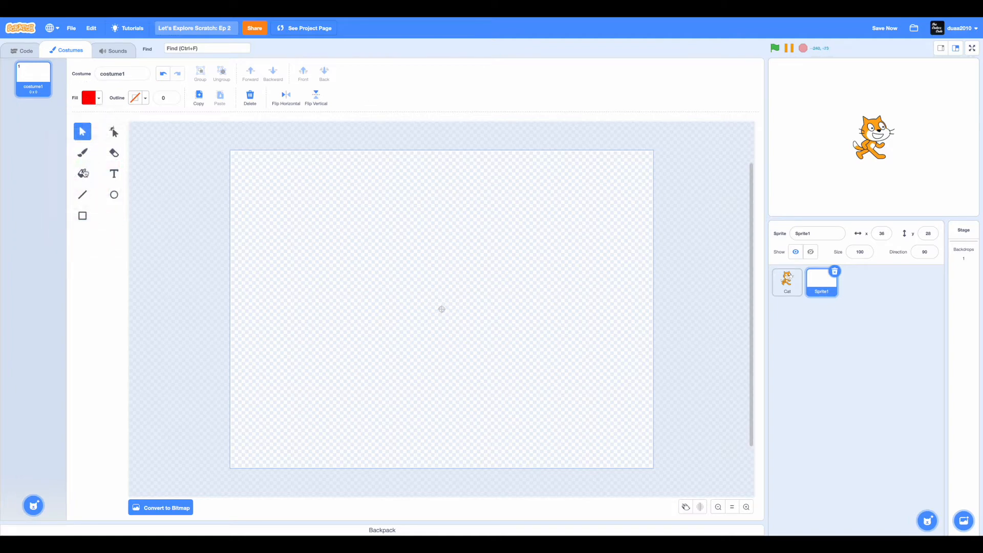
{"action": "left_click", "coordinate": [83, 175]}
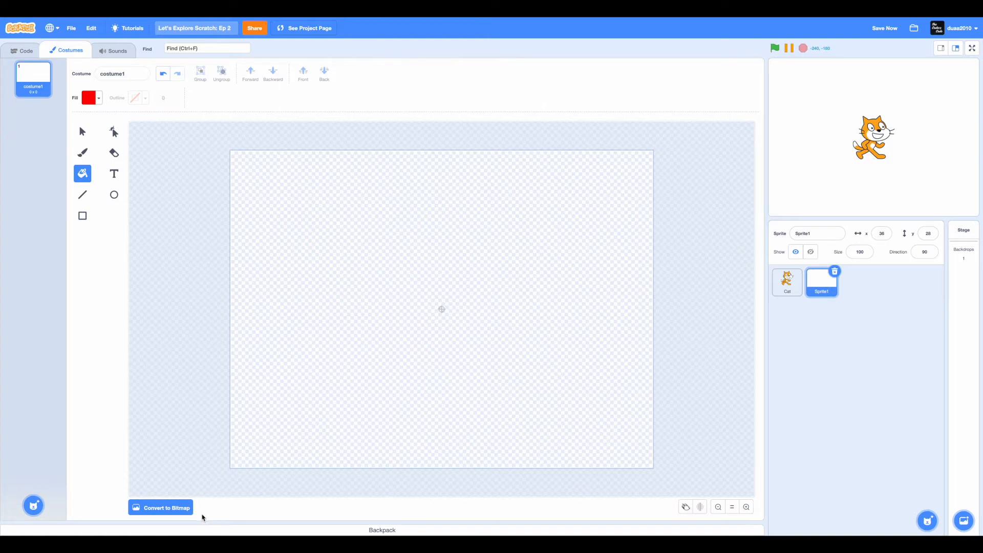
{"action": "left_click", "coordinate": [170, 508]}
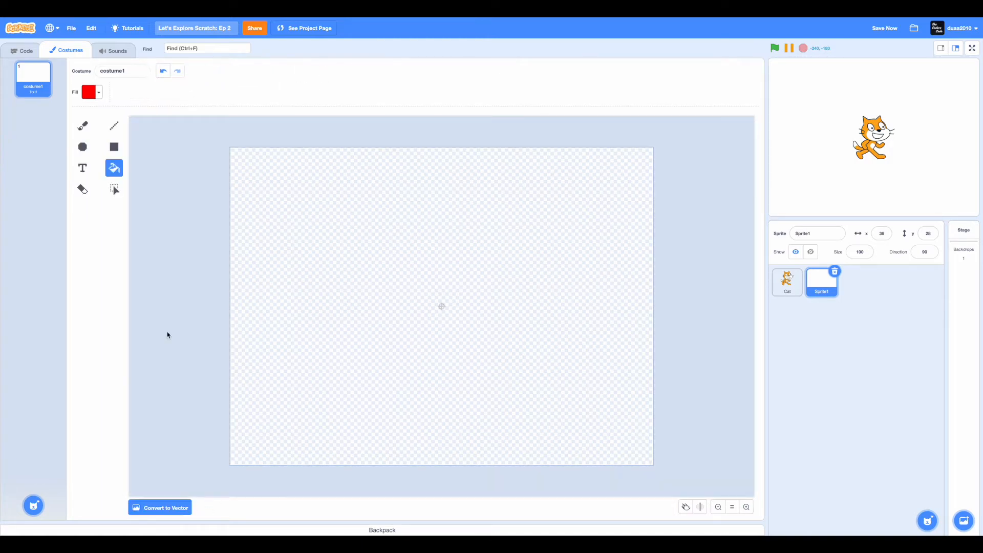
{"action": "left_click", "coordinate": [314, 227]}
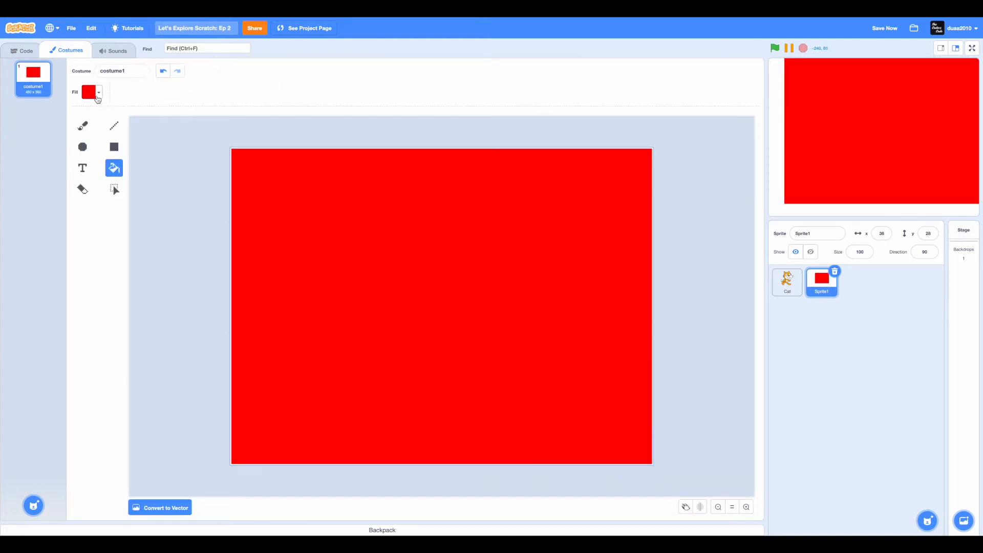
Convert the red-filled costume back to vector, keeping the Fill colour red.
{"action": "left_click", "coordinate": [90, 92]}
{"action": "left_click", "coordinate": [134, 302]}
{"action": "left_click", "coordinate": [160, 507]}
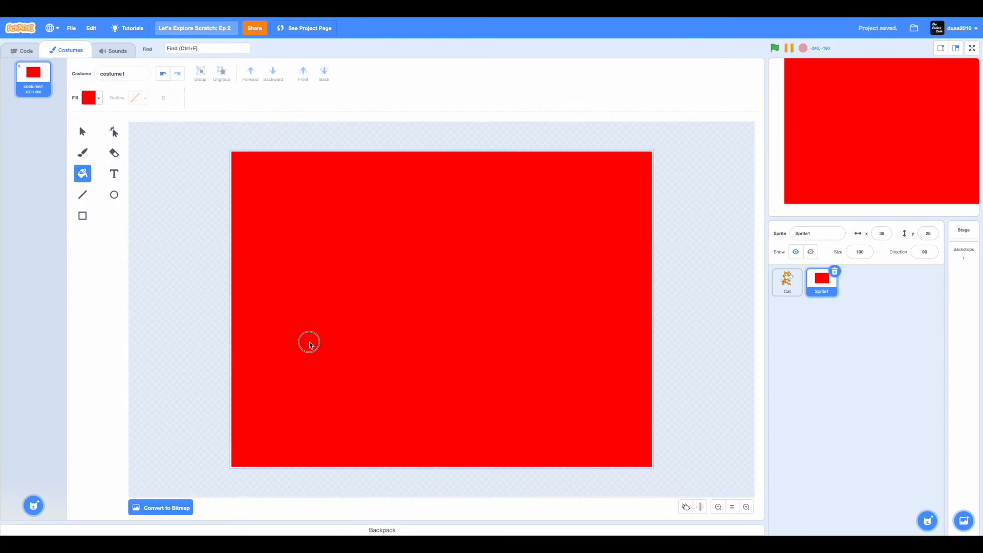
Erase the upper part of the red area with the Eraser at size 100 and undo the erasing.
{"action": "left_click", "coordinate": [114, 151]}
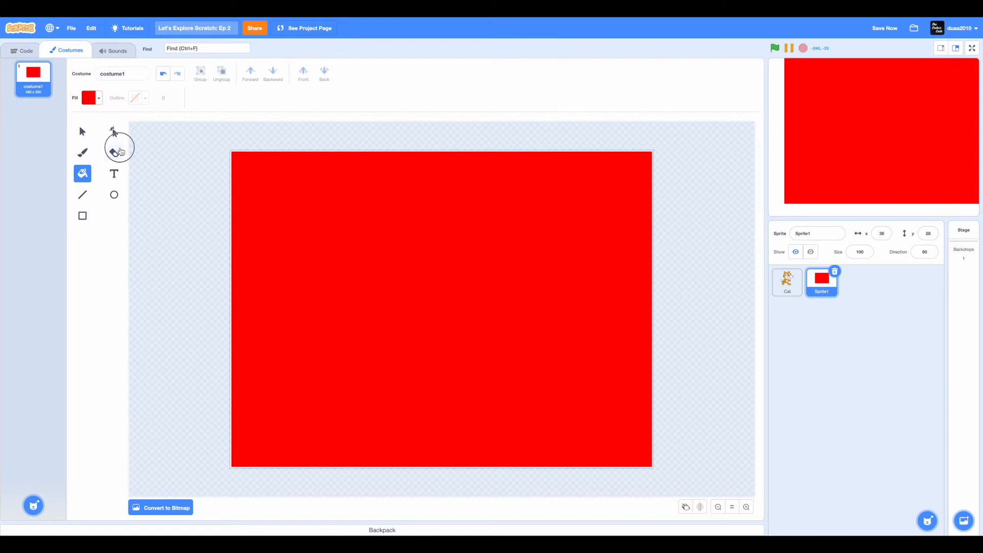
{"action": "mouse_move", "coordinate": [129, 267]}
{"action": "left_mouse_down"}
{"action": "mouse_move", "coordinate": [610, 254]}
{"action": "mouse_move", "coordinate": [669, 174]}
{"action": "mouse_move", "coordinate": [625, 182]}
{"action": "left_mouse_up"}
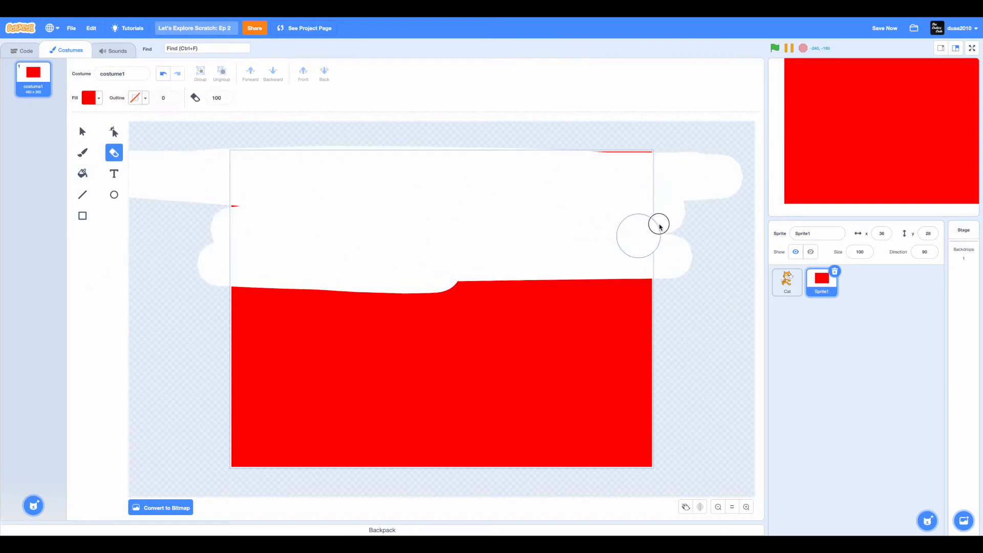
{"action": "key", "text": "ctrl+z"}
Select the red image and move it slightly down on the canvas.
{"action": "left_click", "coordinate": [82, 131]}
{"action": "left_click", "coordinate": [284, 207]}
{"action": "mouse_move", "coordinate": [370, 231]}
{"action": "left_mouse_down"}
{"action": "mouse_move", "coordinate": [468, 221]}
{"action": "mouse_move", "coordinate": [372, 231]}
{"action": "left_mouse_up"}
{"action": "mouse_move", "coordinate": [515, 303]}
{"action": "left_mouse_down"}
{"action": "mouse_move", "coordinate": [523, 299]}
{"action": "mouse_move", "coordinate": [505, 302]}
{"action": "mouse_move", "coordinate": [566, 331]}
{"action": "mouse_move", "coordinate": [529, 297]}
{"action": "mouse_move", "coordinate": [474, 281]}
{"action": "mouse_move", "coordinate": [506, 321]}
{"action": "mouse_move", "coordinate": [513, 290]}
{"action": "left_mouse_up"}
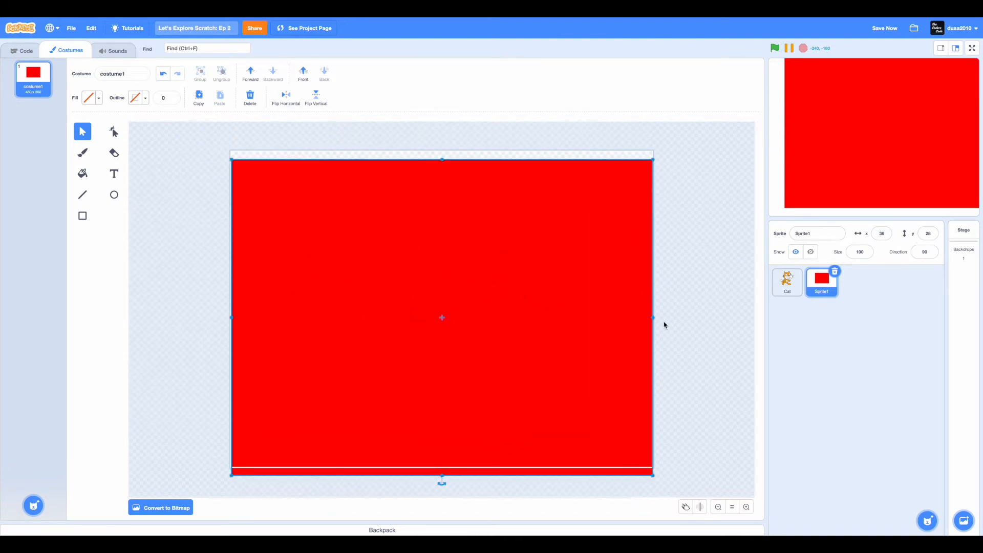
Shrink the red image to a small square near the canvas centre and delete it.
{"action": "left_click_drag", "start_coordinate": [654, 320], "coordinate": [550, 312]}
{"action": "left_click_drag", "start_coordinate": [553, 164], "coordinate": [328, 410]}
{"action": "left_click_drag", "start_coordinate": [272, 415], "coordinate": [418, 322]}
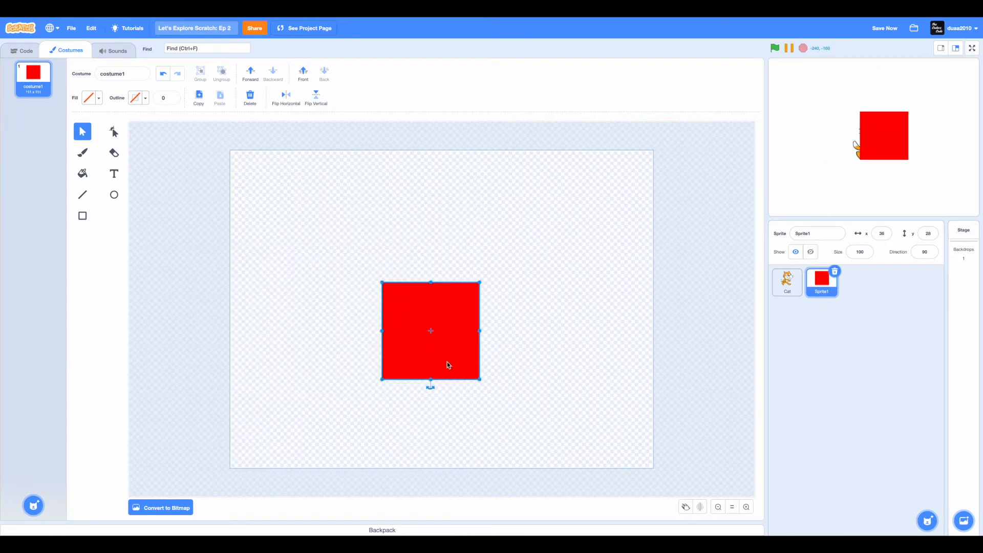
{"action": "key", "text": "Delete"}
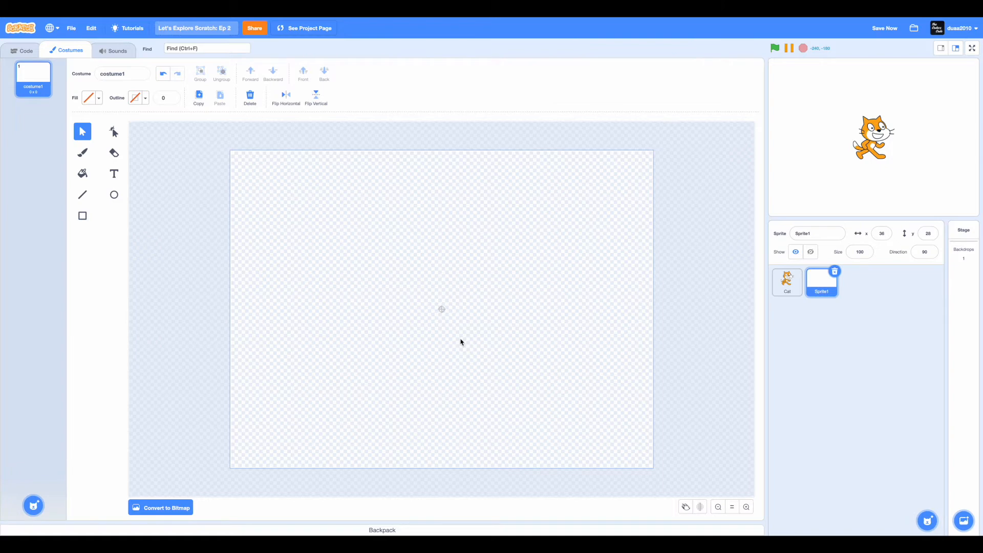
Add the text "nexxt!!" in the upper-left part of the canvas and enlarge it.
{"action": "left_click", "coordinate": [114, 174]}
{"action": "left_click", "coordinate": [292, 260]}
{"action": "type", "text": "nexxt!!"}
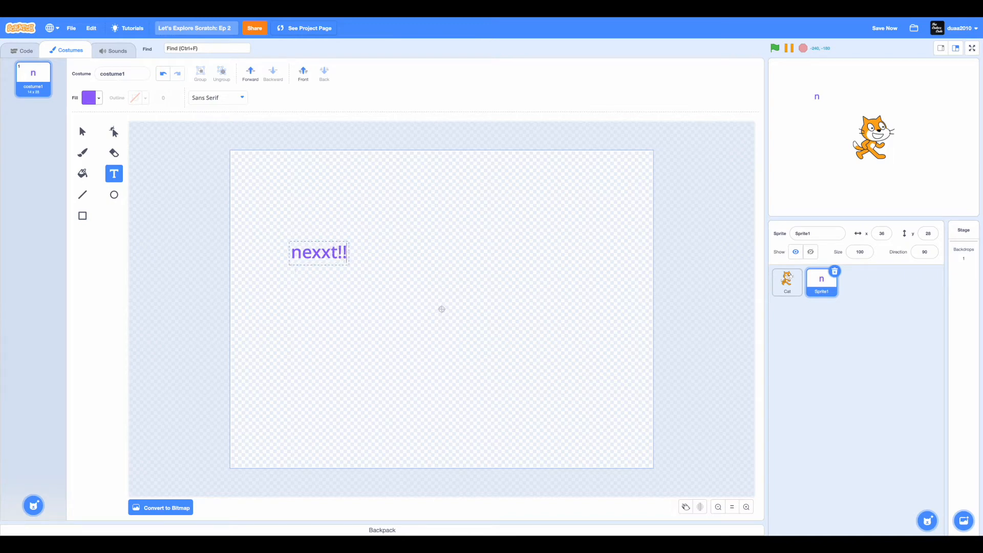
{"action": "left_click", "coordinate": [351, 268]}
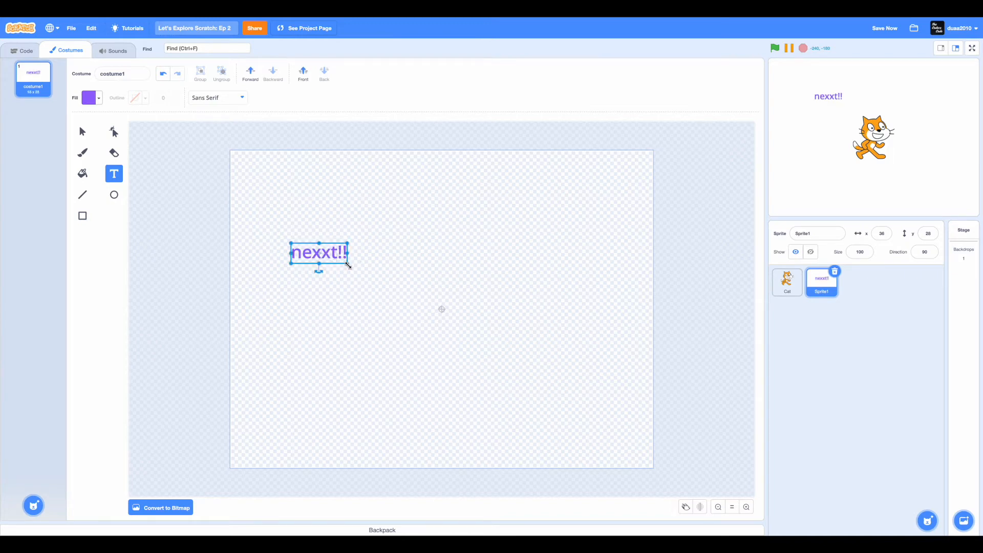
{"action": "left_click_drag", "start_coordinate": [348, 265], "coordinate": [394, 279]}
Correct the text to read "next!!".
{"action": "left_click", "coordinate": [347, 260]}
{"action": "left_click", "coordinate": [347, 260]}
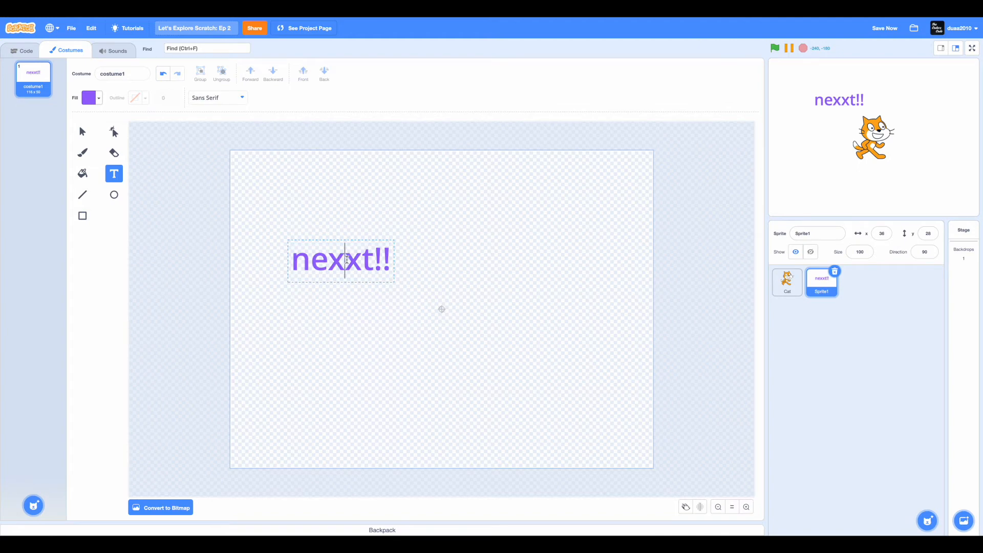
{"action": "key", "text": "BackSpace"}
{"action": "left_click", "coordinate": [343, 287]}
Change the text's Fill colour to red with Color 100.
{"action": "left_click", "coordinate": [329, 253]}
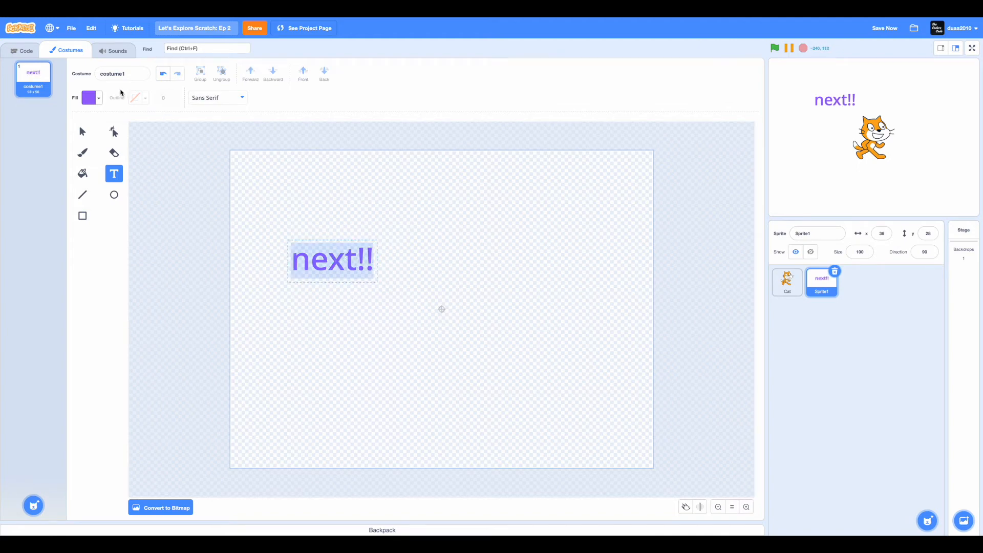
{"action": "left_click", "coordinate": [106, 142]}
{"action": "left_click", "coordinate": [88, 94]}
{"action": "left_click_drag", "start_coordinate": [98, 155], "coordinate": [116, 129]}
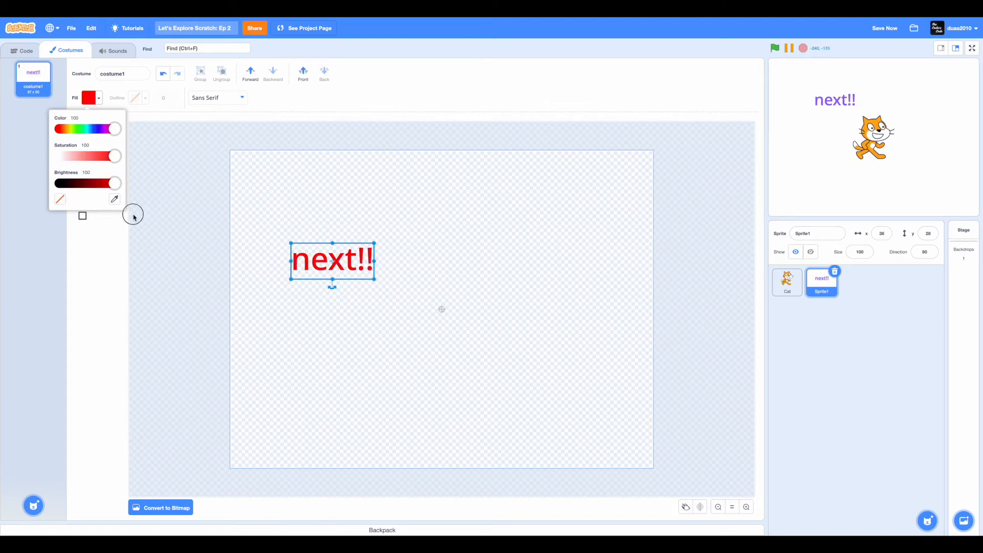
{"action": "left_click", "coordinate": [133, 216]}
Move the "next!!" text to the centre of the canvas.
{"action": "left_click", "coordinate": [83, 131]}
{"action": "left_click", "coordinate": [329, 265]}
{"action": "left_click_drag", "start_coordinate": [329, 265], "coordinate": [438, 313]}
Try the 日本語 font and the Handwriting font on the "next!!" text.
{"action": "double_click", "coordinate": [440, 308]}
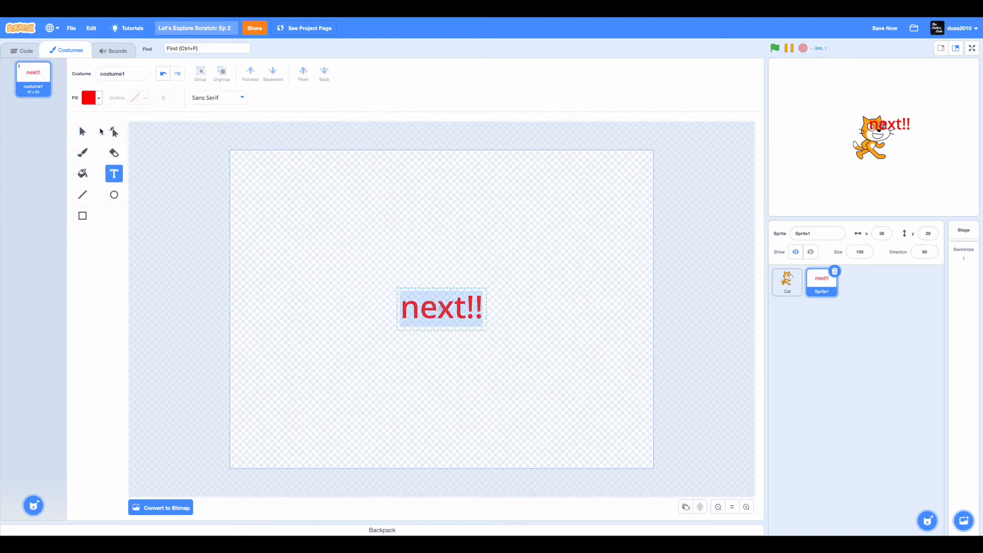
{"action": "left_click", "coordinate": [217, 97]}
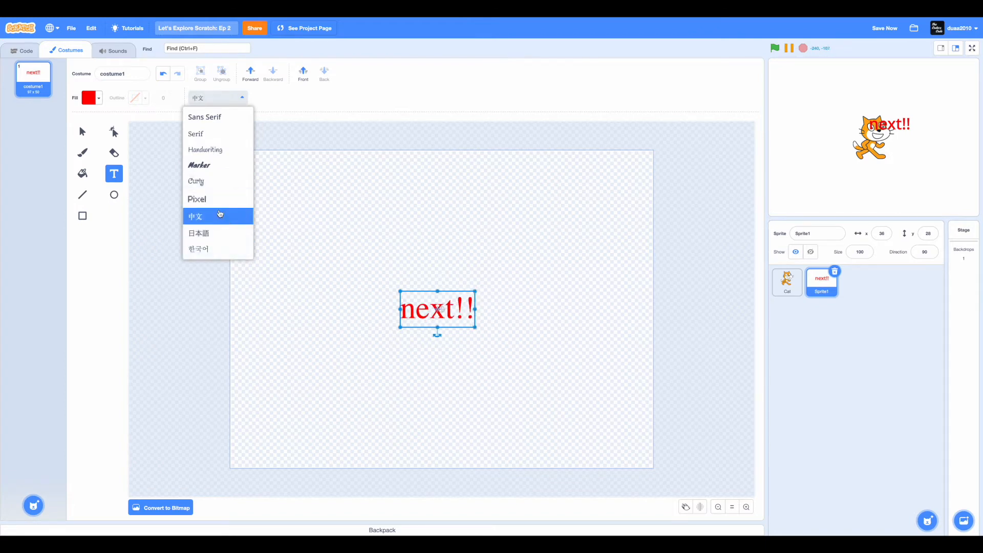
{"action": "left_click", "coordinate": [213, 231]}
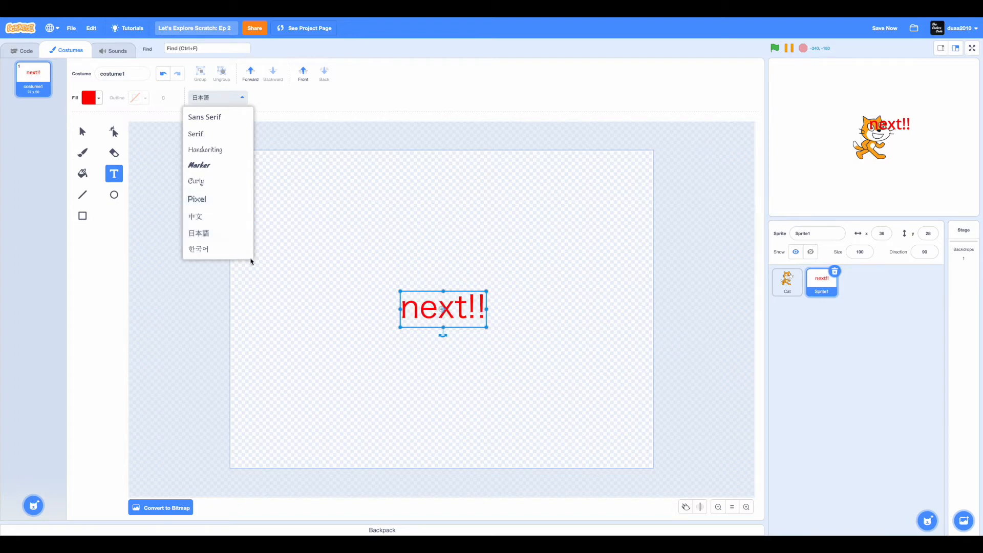
{"action": "left_click", "coordinate": [225, 231]}
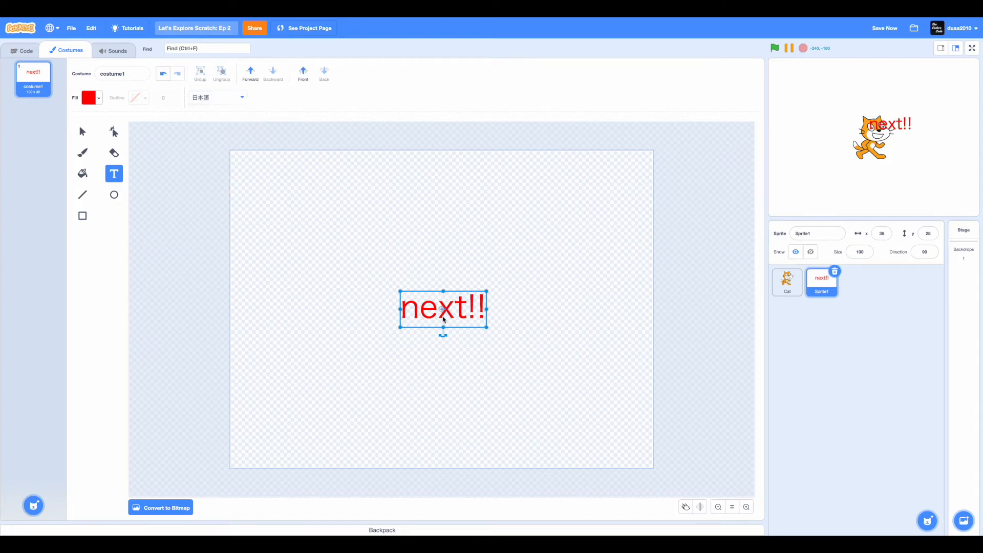
{"action": "left_click", "coordinate": [242, 98]}
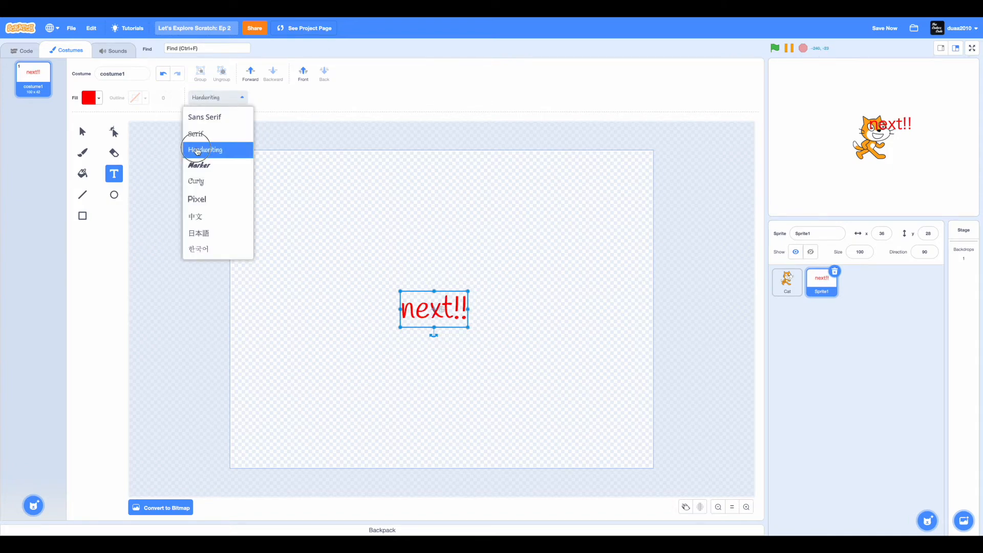
{"action": "left_click", "coordinate": [198, 148]}
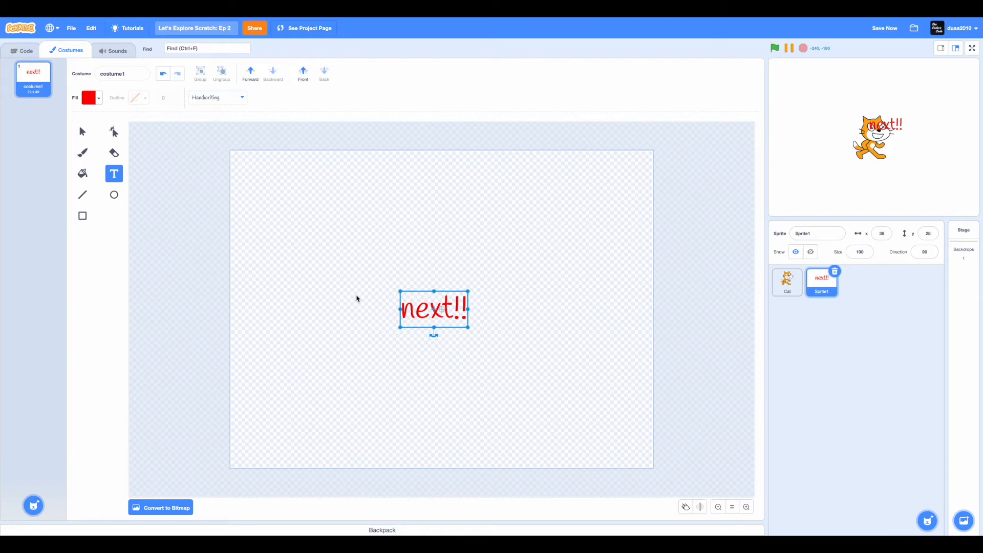
Set the font of the "next!!" text to Pixel.
{"action": "double_click", "coordinate": [443, 302]}
{"action": "left_click", "coordinate": [221, 98]}
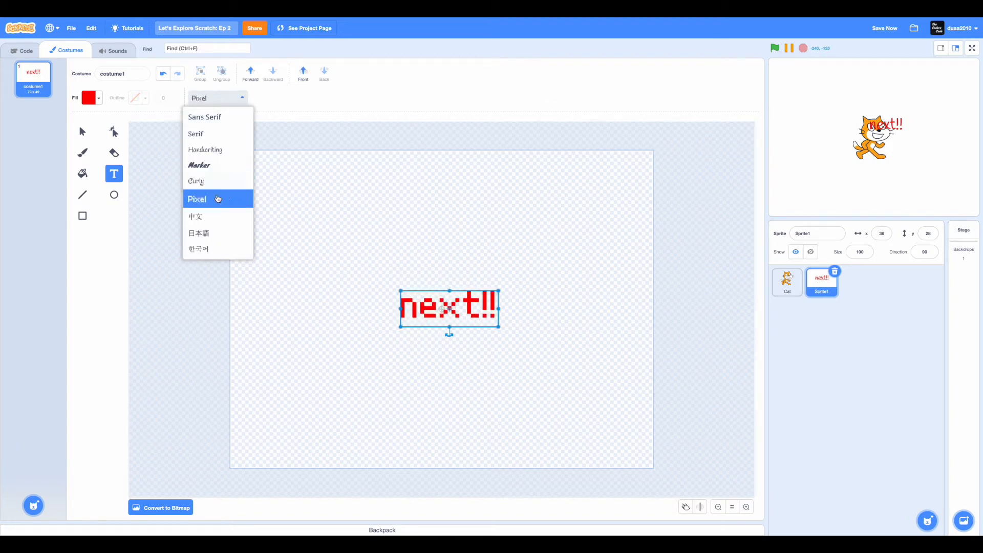
{"action": "left_click", "coordinate": [215, 199]}
{"action": "double_click", "coordinate": [446, 303]}
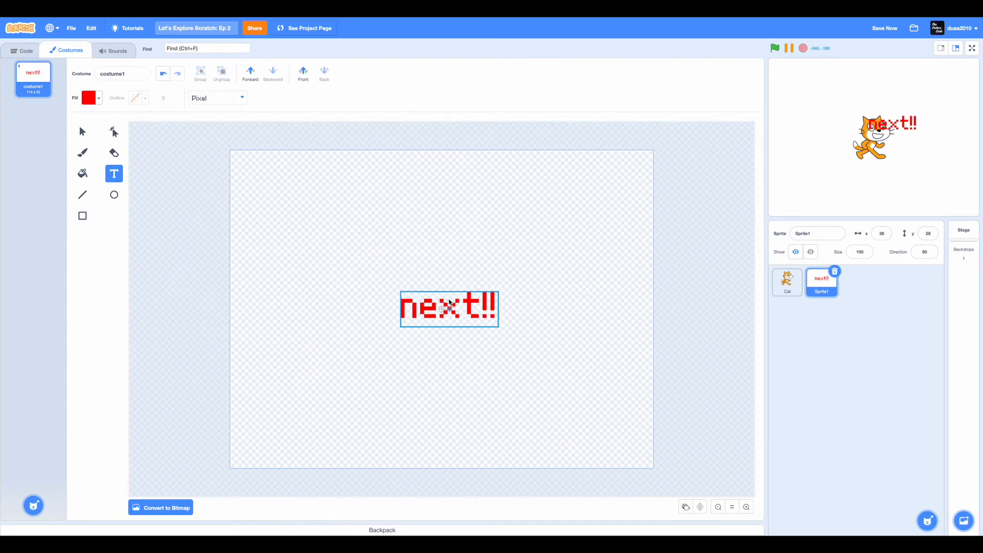
Change the wording of the "next!!" text to "YOU WIN!!" and delete the text from the canvas.
{"action": "left_click_drag", "start_coordinate": [402, 307], "coordinate": [448, 300]}
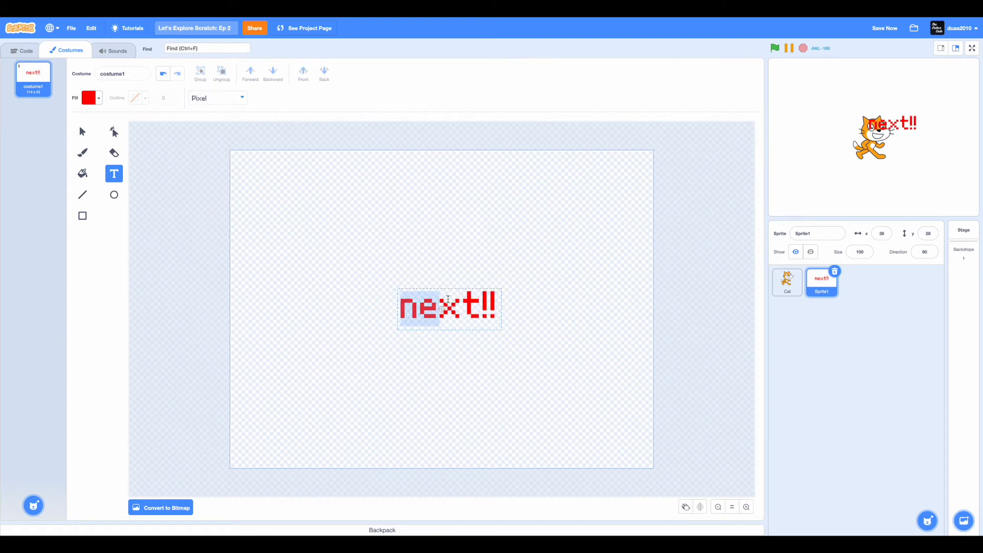
{"action": "key", "text": "BackSpace"}
{"action": "key", "text": "Right"}
{"action": "key", "text": "Right"}
{"action": "key", "text": "BackSpace"}
{"action": "key", "text": "BackSpace"}
{"action": "type", "text": "YOU WIN"}
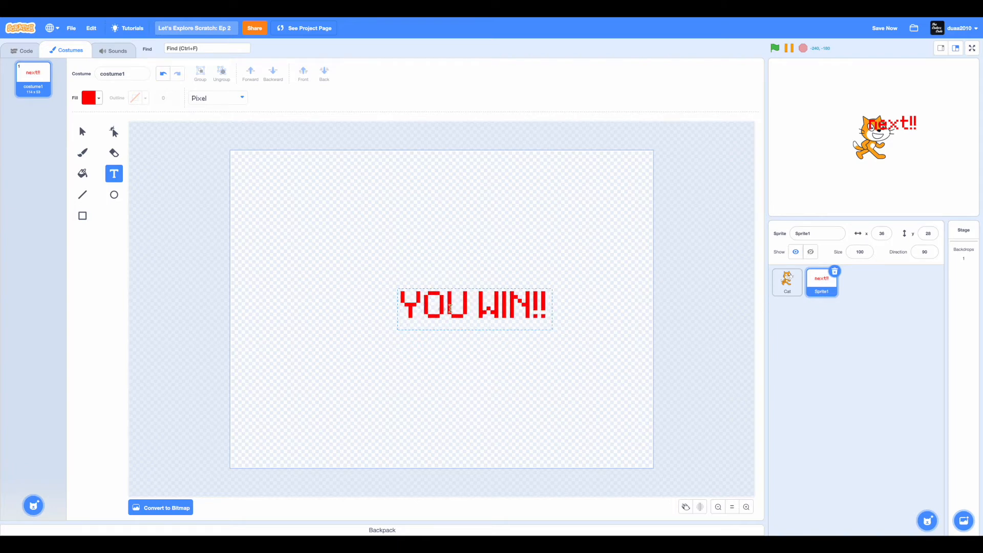
{"action": "left_click", "coordinate": [457, 340]}
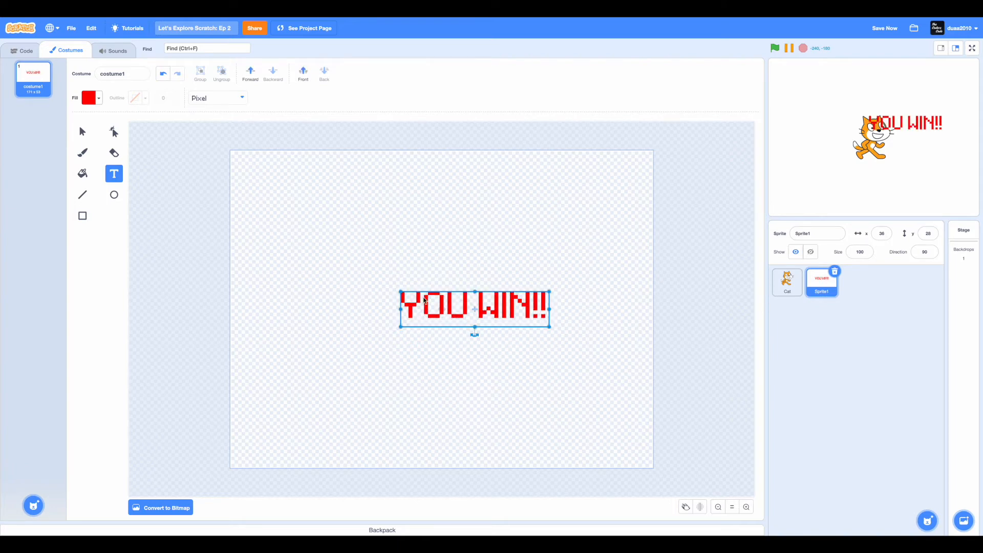
{"action": "key", "text": "BackSpace"}
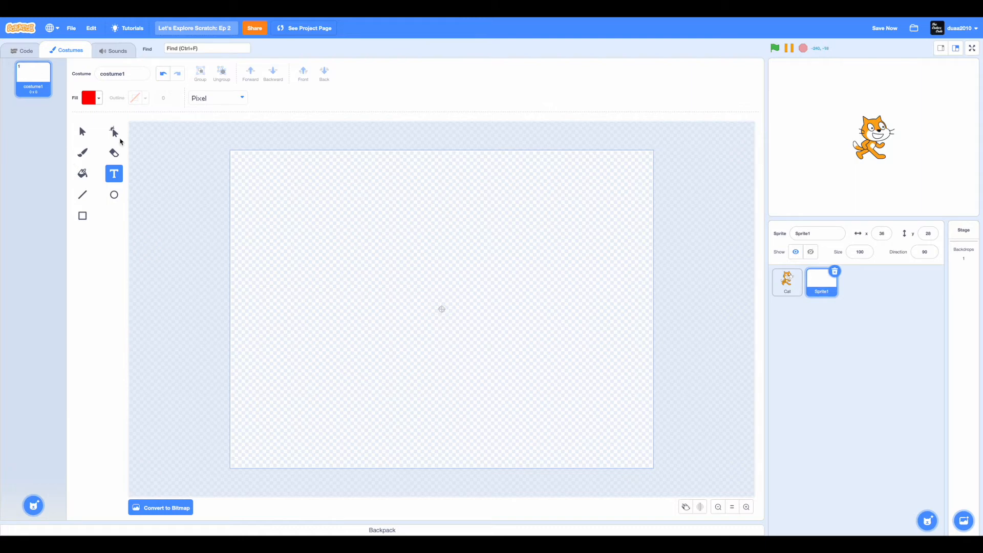
Draw a thin black line across the canvas with the Line tool and delete everything drawn.
{"action": "left_click", "coordinate": [81, 197]}
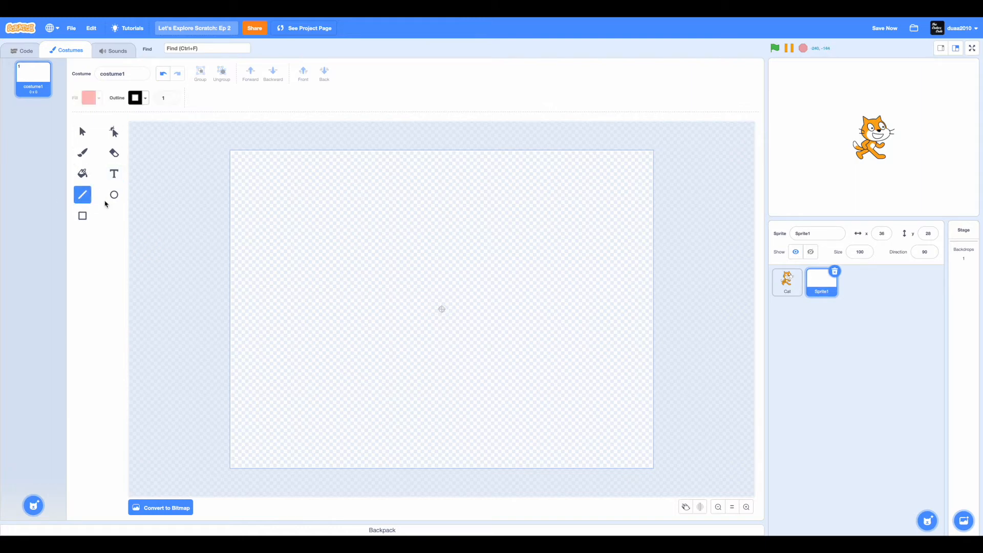
{"action": "mouse_move", "coordinate": [283, 322]}
{"action": "left_mouse_down"}
{"action": "mouse_move", "coordinate": [549, 332]}
{"action": "mouse_move", "coordinate": [426, 385]}
{"action": "mouse_move", "coordinate": [393, 323]}
{"action": "mouse_move", "coordinate": [454, 343]}
{"action": "mouse_move", "coordinate": [507, 318]}
{"action": "mouse_move", "coordinate": [360, 410]}
{"action": "mouse_move", "coordinate": [287, 274]}
{"action": "mouse_move", "coordinate": [345, 349]}
{"action": "mouse_move", "coordinate": [448, 332]}
{"action": "left_mouse_up"}
{"action": "left_click", "coordinate": [82, 131]}
{"action": "left_click_drag", "start_coordinate": [254, 248], "coordinate": [649, 356]}
{"action": "left_click", "coordinate": [411, 218]}
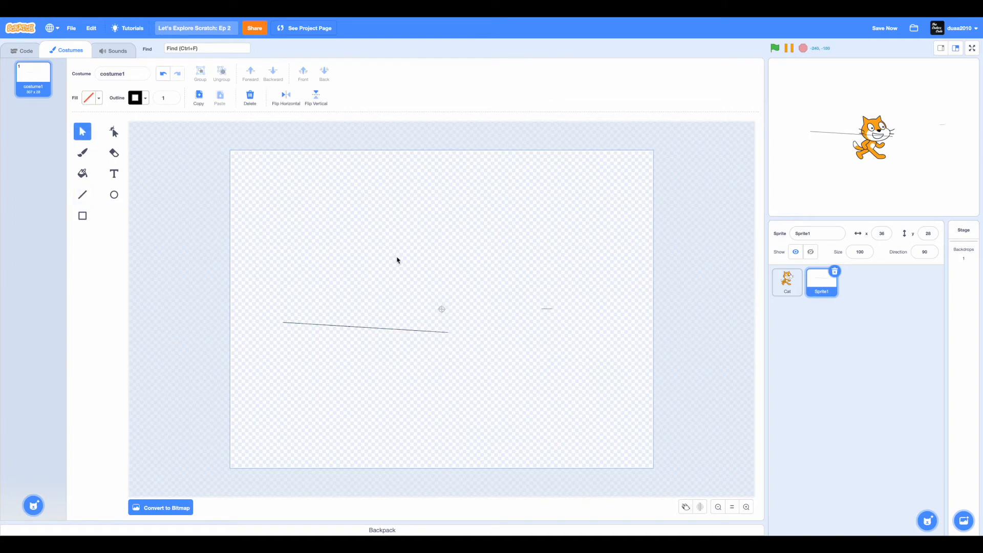
{"action": "left_click_drag", "start_coordinate": [254, 185], "coordinate": [605, 311]}
{"action": "left_click", "coordinate": [250, 100]}
Set the Line tool's outline colour to bright green and draw a horizontal line across the middle of the canvas.
{"action": "left_click", "coordinate": [88, 193]}
{"action": "left_click", "coordinate": [134, 104]}
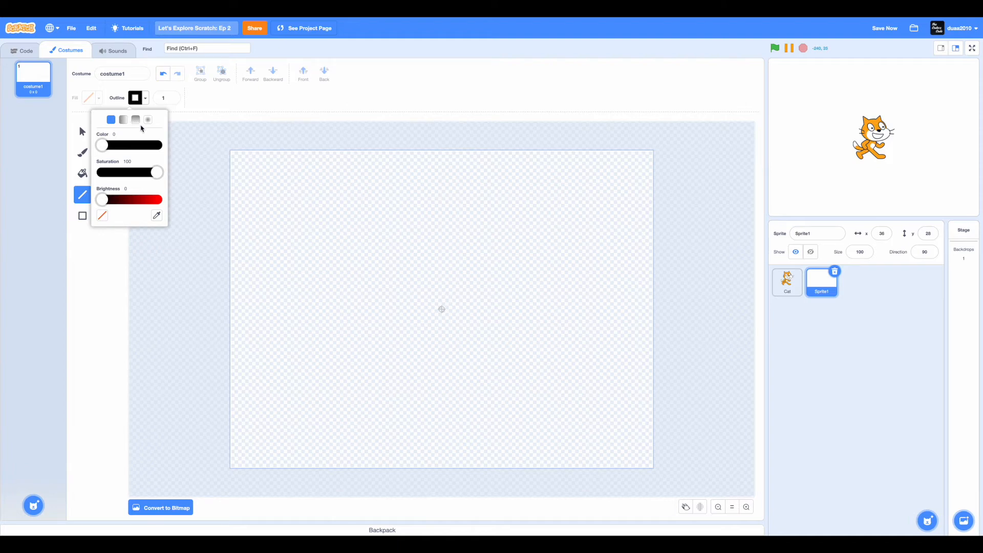
{"action": "left_click_drag", "start_coordinate": [104, 200], "coordinate": [171, 211]}
{"action": "left_click_drag", "start_coordinate": [103, 146], "coordinate": [131, 147]}
{"action": "left_click_drag", "start_coordinate": [318, 304], "coordinate": [510, 304]}
Set the green line's outline width to 22 and delete the line.
{"action": "left_click", "coordinate": [79, 132]}
{"action": "left_click_drag", "start_coordinate": [340, 277], "coordinate": [380, 309]}
{"action": "left_click", "coordinate": [173, 95]}
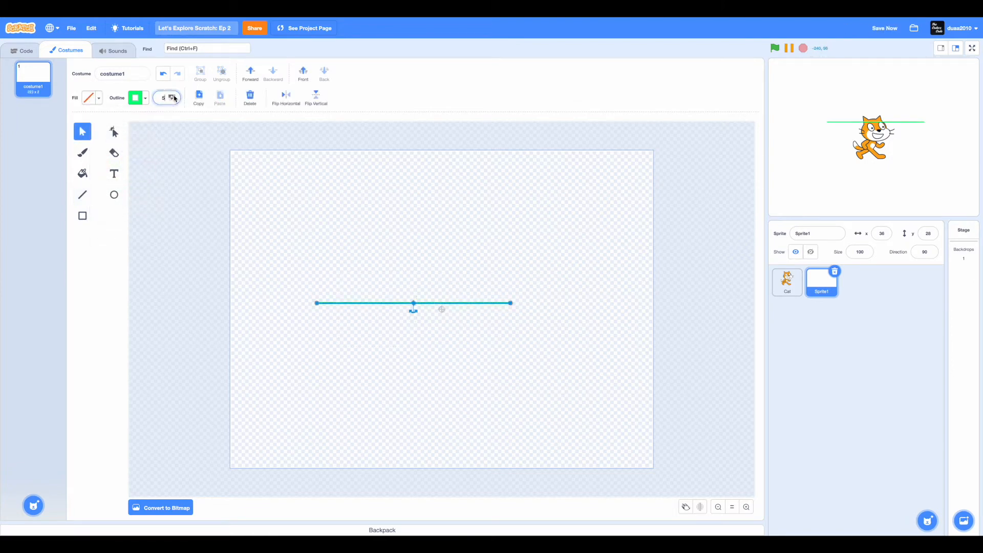
{"action": "left_click", "coordinate": [174, 96]}
{"action": "left_click", "coordinate": [174, 96]}
{"action": "left_click", "coordinate": [174, 97]}
{"action": "left_click", "coordinate": [174, 97]}
{"action": "left_click", "coordinate": [175, 96]}
{"action": "left_click", "coordinate": [248, 235]}
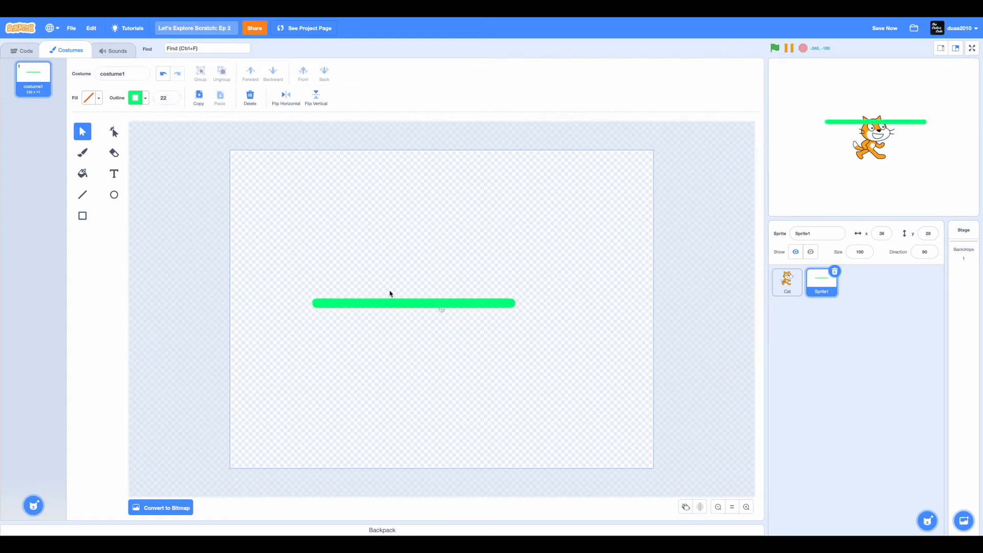
{"action": "left_click_drag", "start_coordinate": [402, 308], "coordinate": [431, 307]}
{"action": "key", "text": "Delete"}
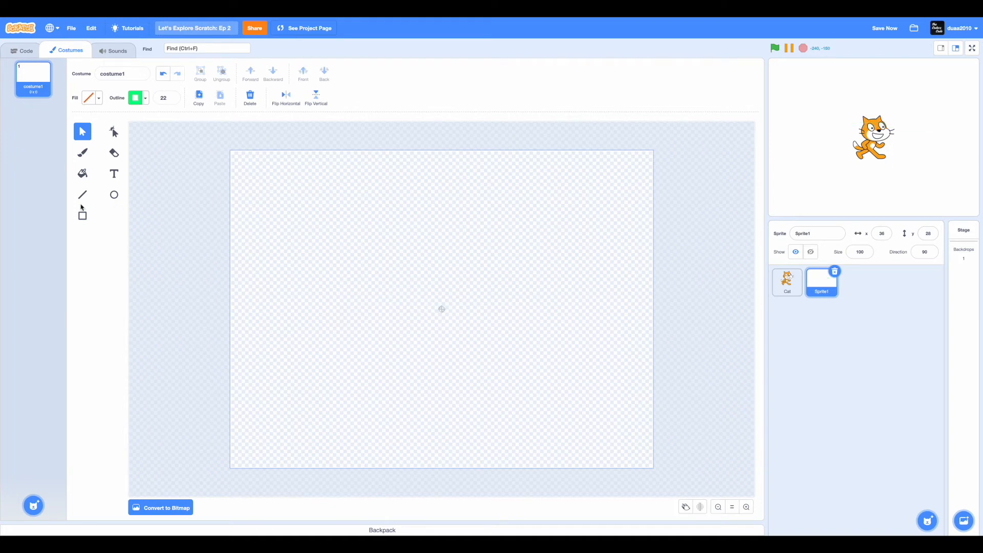
Draw a large circle centred on the canvas with a thick green outline and give it a blue fill.
{"action": "left_click", "coordinate": [114, 195]}
{"action": "left_click", "coordinate": [92, 100]}
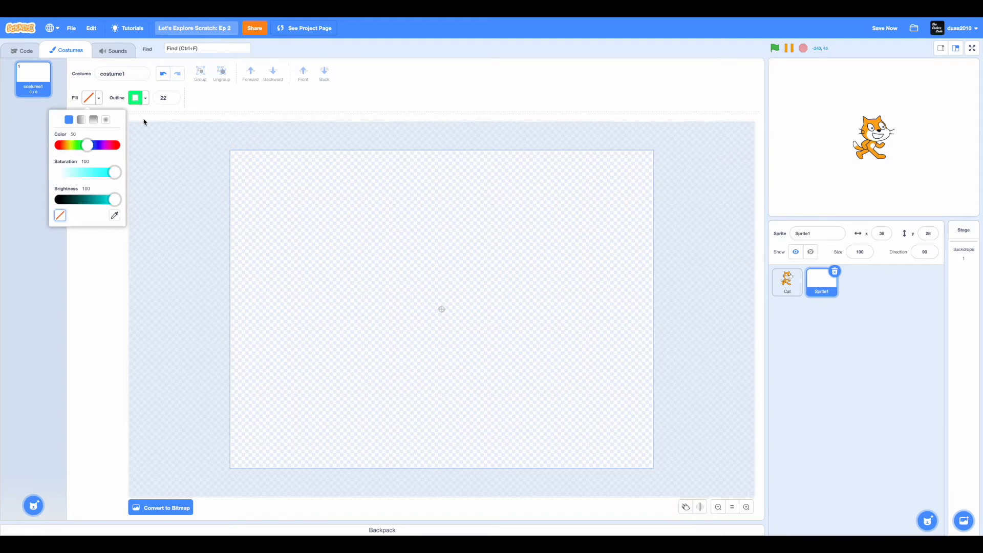
{"action": "left_click", "coordinate": [299, 233]}
{"action": "left_click_drag", "start_coordinate": [299, 233], "coordinate": [531, 237]}
{"action": "left_click", "coordinate": [92, 98]}
{"action": "left_click", "coordinate": [96, 145]}
{"action": "left_click", "coordinate": [135, 252]}
Reduce the blue circle's outline width to 8 and delete the circle.
{"action": "left_click", "coordinate": [82, 132]}
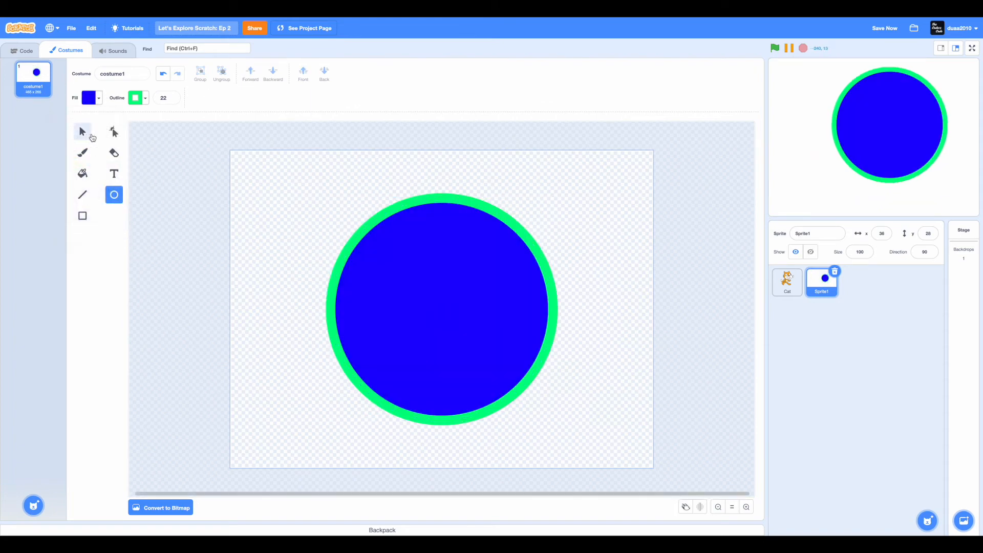
{"action": "left_click", "coordinate": [391, 235]}
{"action": "left_click", "coordinate": [172, 100]}
{"action": "left_click", "coordinate": [170, 101]}
{"action": "left_click", "coordinate": [170, 101]}
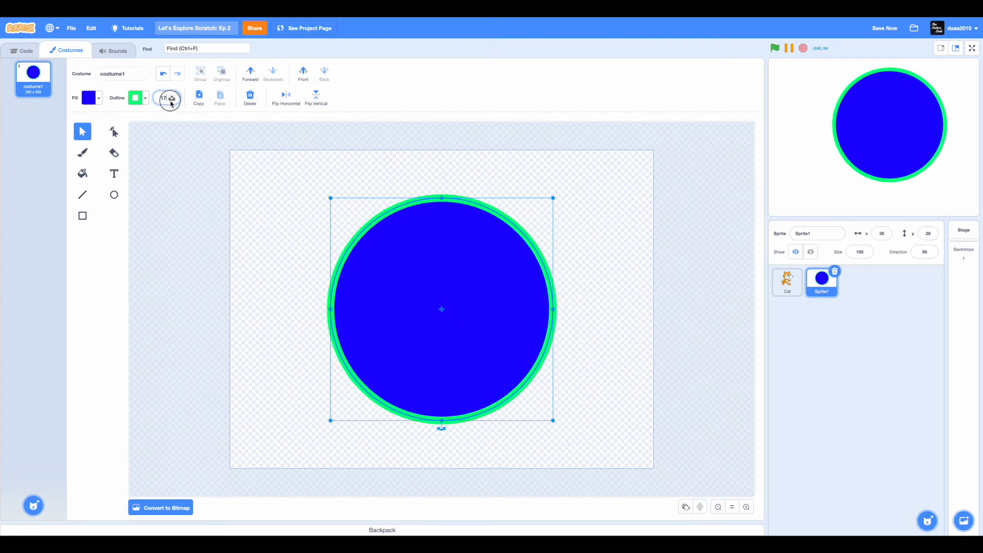
{"action": "left_click", "coordinate": [170, 101]}
{"action": "left_click", "coordinate": [170, 100]}
{"action": "left_click", "coordinate": [171, 101]}
{"action": "left_click", "coordinate": [171, 101]}
{"action": "left_click", "coordinate": [171, 100]}
{"action": "left_click", "coordinate": [171, 100]}
{"action": "left_click", "coordinate": [171, 102]}
{"action": "left_click", "coordinate": [168, 137]}
{"action": "left_click_drag", "start_coordinate": [436, 257], "coordinate": [444, 258]}
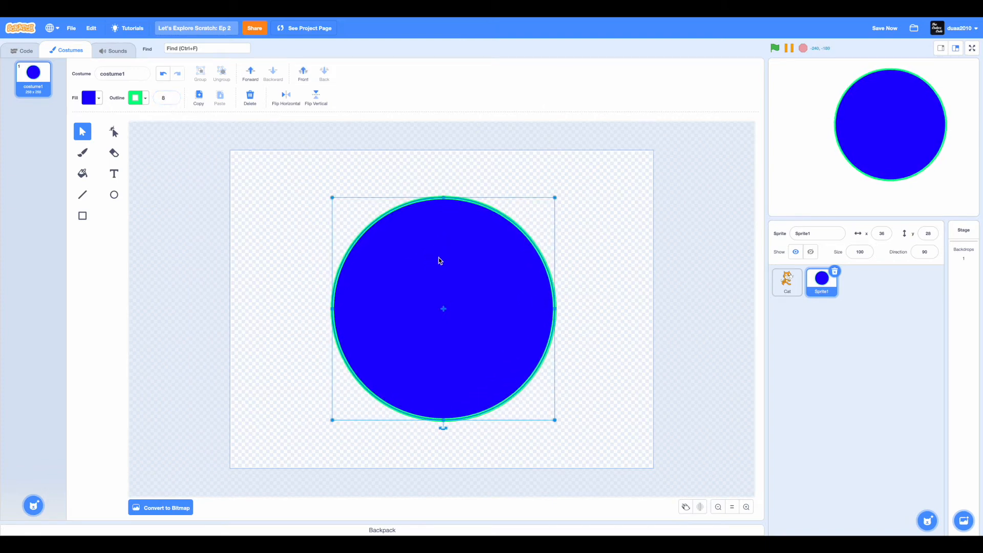
{"action": "key", "text": "Delete"}
Draw a large and a small blue square with the Rectangle tool and delete both.
{"action": "left_click", "coordinate": [90, 98]}
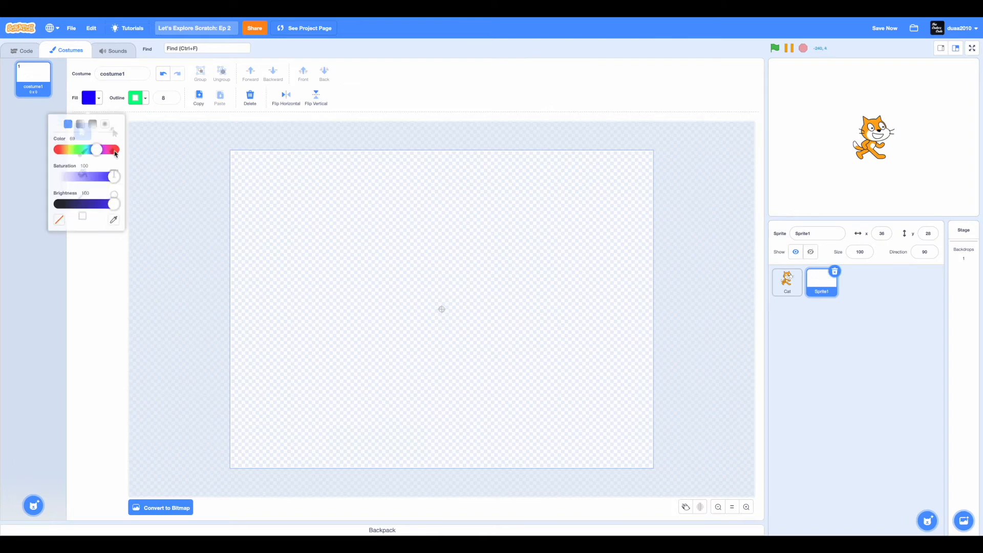
{"action": "left_click", "coordinate": [135, 241]}
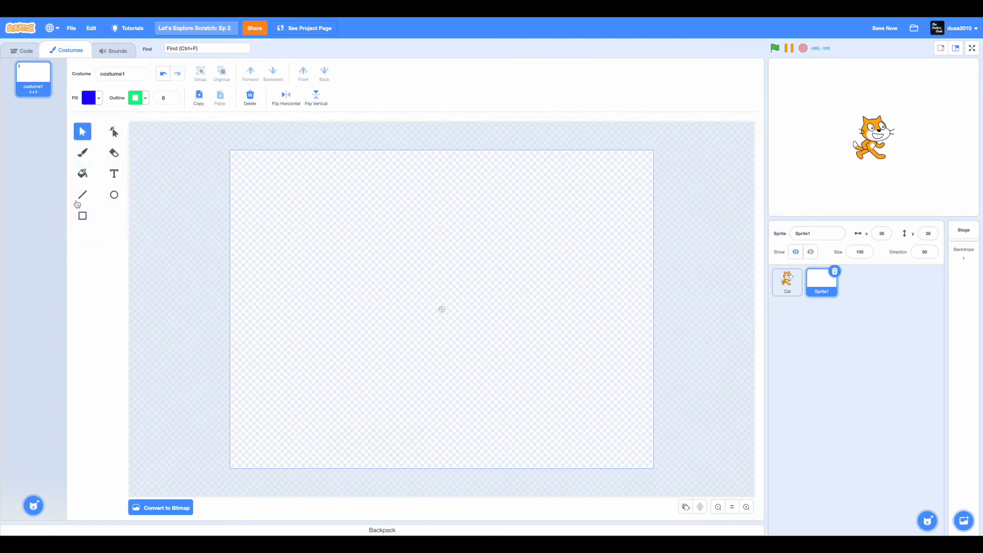
{"action": "left_click", "coordinate": [82, 216]}
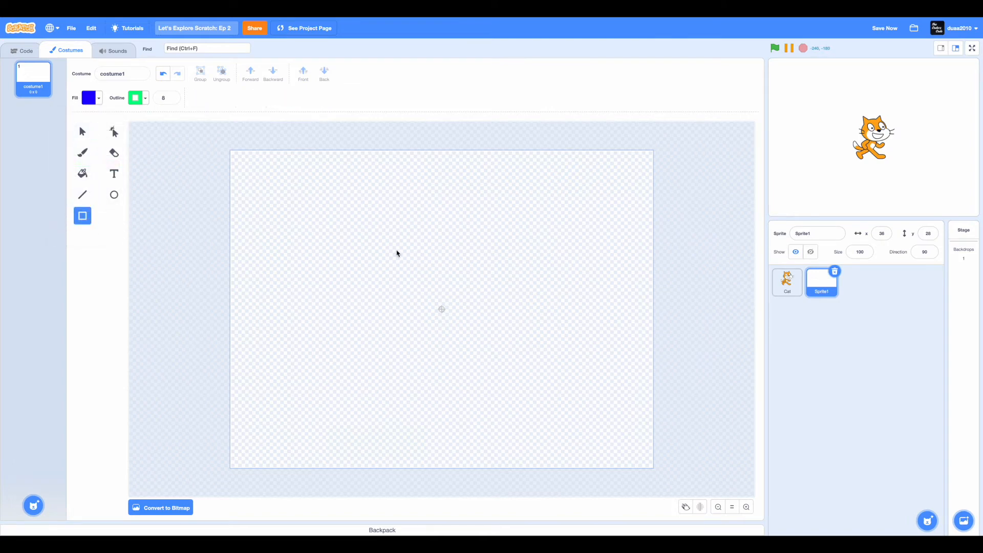
{"action": "left_click_drag", "start_coordinate": [387, 256], "coordinate": [489, 315]}
{"action": "mouse_move", "coordinate": [322, 201]}
{"action": "left_mouse_down"}
{"action": "mouse_move", "coordinate": [500, 245]}
{"action": "mouse_move", "coordinate": [405, 190]}
{"action": "mouse_move", "coordinate": [414, 224]}
{"action": "mouse_move", "coordinate": [371, 184]}
{"action": "mouse_move", "coordinate": [450, 253]}
{"action": "mouse_move", "coordinate": [395, 200]}
{"action": "mouse_move", "coordinate": [445, 251]}
{"action": "mouse_move", "coordinate": [415, 218]}
{"action": "mouse_move", "coordinate": [394, 221]}
{"action": "mouse_move", "coordinate": [373, 197]}
{"action": "left_mouse_up"}
{"action": "left_click", "coordinate": [83, 132]}
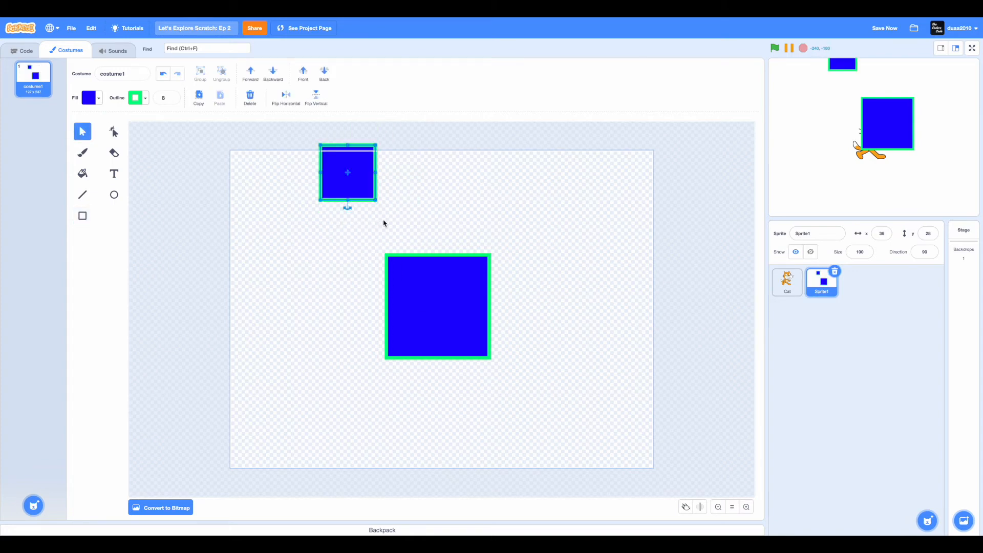
{"action": "key", "text": "Delete"}
{"action": "left_click", "coordinate": [432, 283]}
{"action": "key", "text": "Delete"}
{"action": "left_click", "coordinate": [103, 137]}
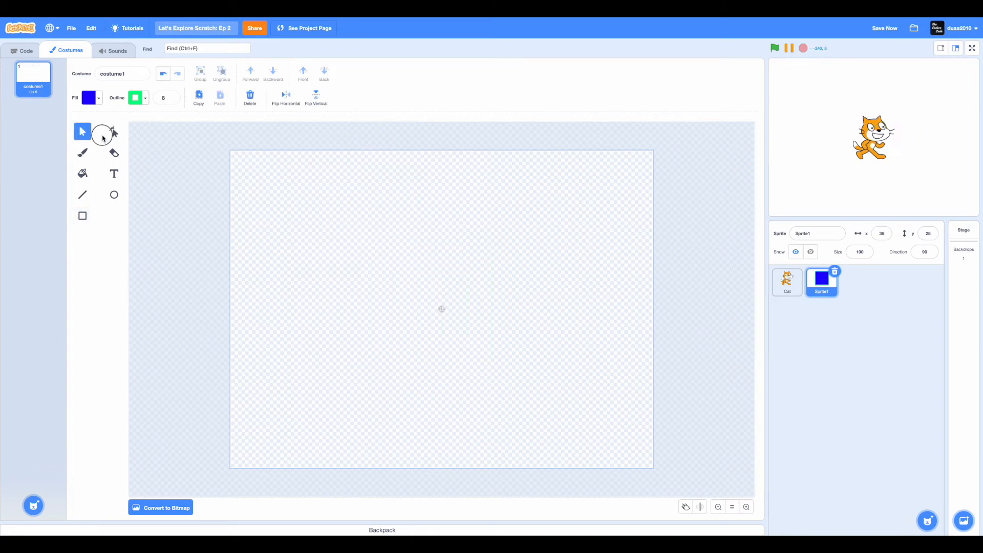
Draw a blue square centred on the canvas and reshape it into a triangle by moving its upper-left corner point to the centre.
{"action": "left_click", "coordinate": [83, 216]}
{"action": "mouse_move", "coordinate": [404, 230]}
{"action": "left_mouse_down"}
{"action": "mouse_move", "coordinate": [483, 292]}
{"action": "mouse_move", "coordinate": [505, 334]}
{"action": "left_mouse_up"}
{"action": "left_click_drag", "start_coordinate": [449, 266], "coordinate": [437, 295]}
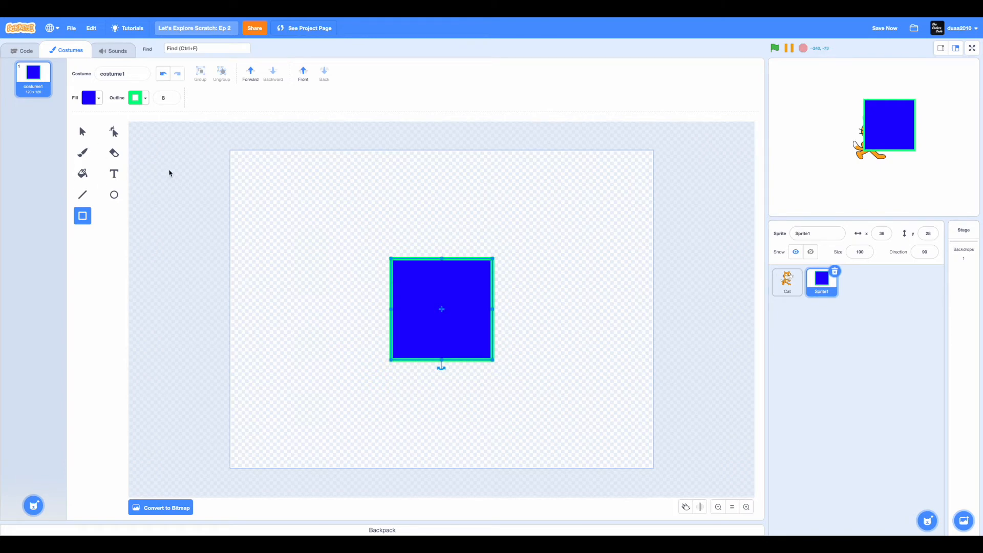
{"action": "left_click", "coordinate": [112, 131]}
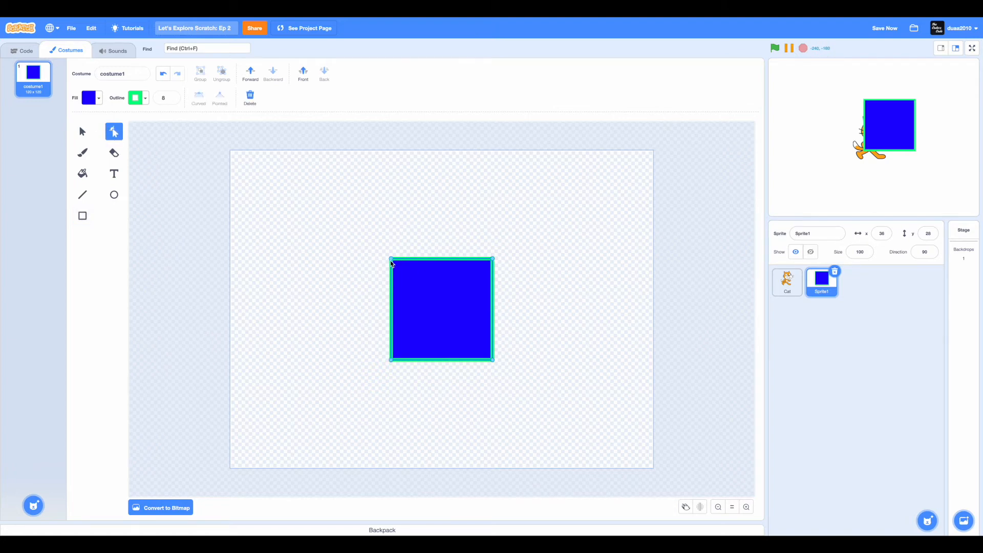
{"action": "left_click_drag", "start_coordinate": [392, 259], "coordinate": [442, 313]}
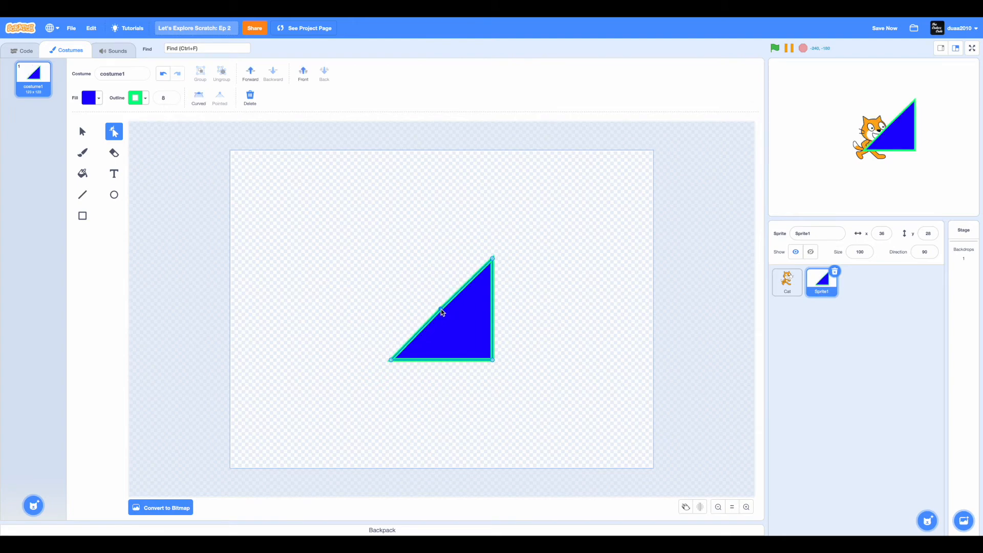
Open the Cat sprite's cat-a costume and select the head to examine how it is built.
{"action": "left_click", "coordinate": [787, 282]}
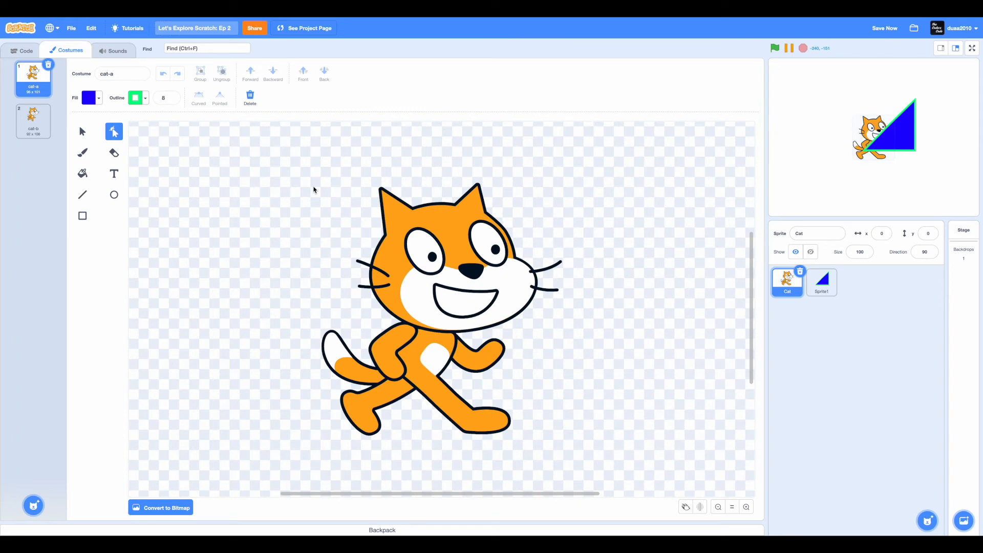
{"action": "left_click", "coordinate": [82, 132]}
{"action": "left_click", "coordinate": [388, 193]}
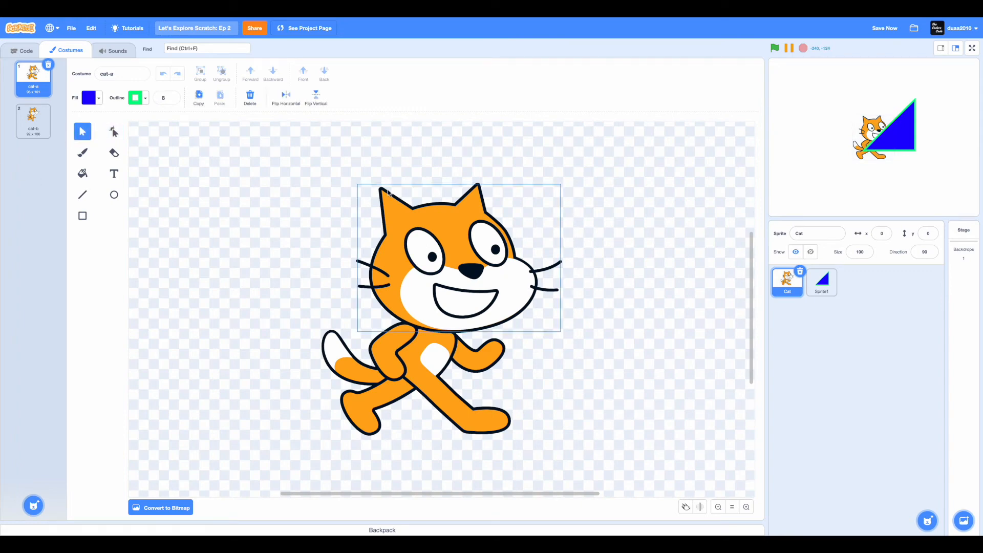
{"action": "left_click", "coordinate": [392, 222]}
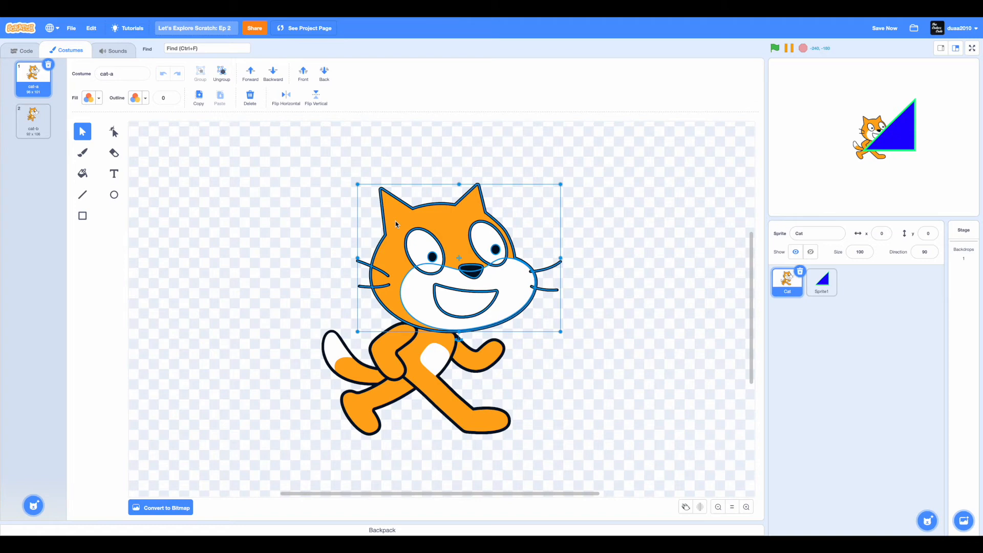
{"action": "left_click", "coordinate": [678, 253]}
Draw a large ellipse beside the cat and match its Fill to the cat's orange with the eyedropper.
{"action": "left_click", "coordinate": [114, 195]}
{"action": "left_click_drag", "start_coordinate": [169, 182], "coordinate": [313, 313]}
{"action": "left_click_drag", "start_coordinate": [201, 245], "coordinate": [173, 237]}
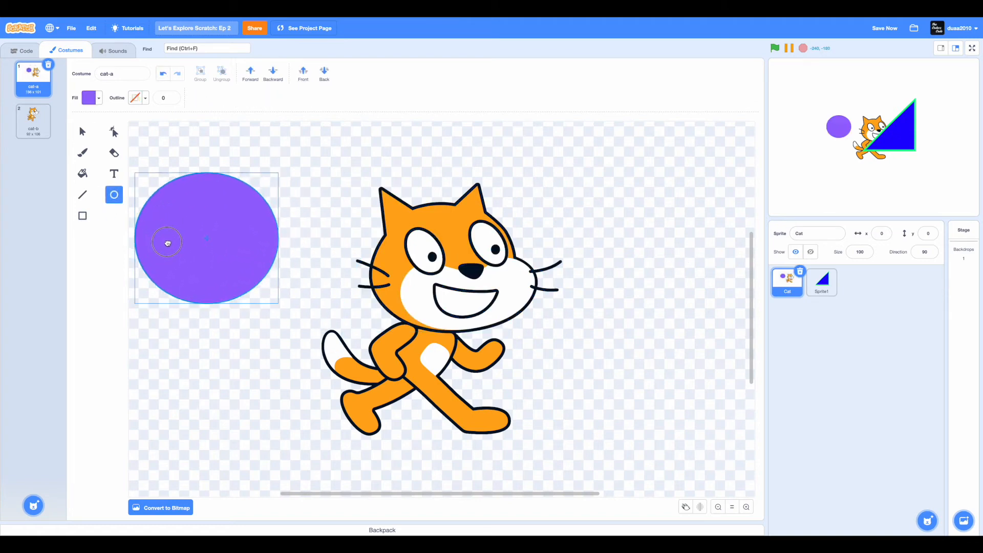
{"action": "left_click", "coordinate": [90, 99]}
{"action": "left_click", "coordinate": [115, 215]}
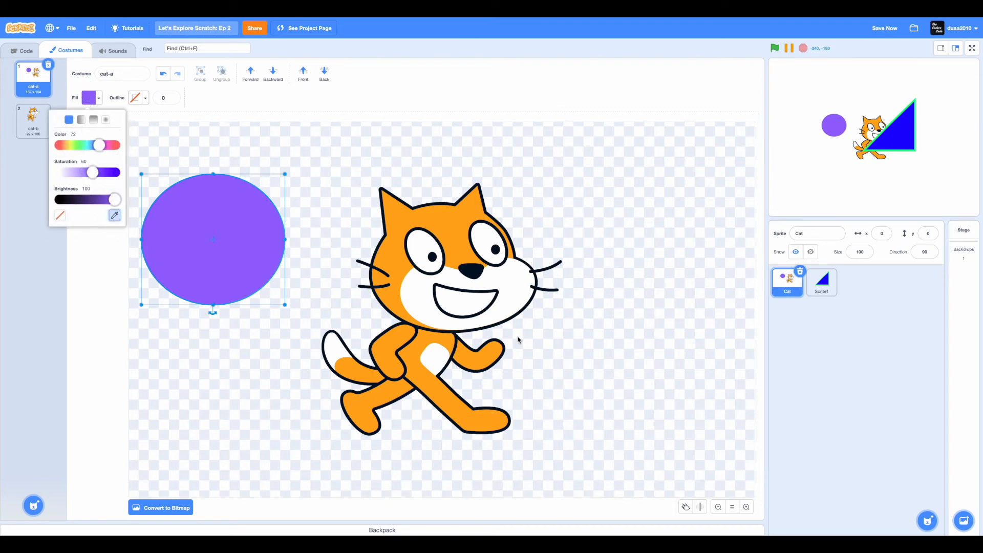
{"action": "left_click", "coordinate": [393, 269]}
{"action": "left_click_drag", "start_coordinate": [216, 226], "coordinate": [230, 211]}
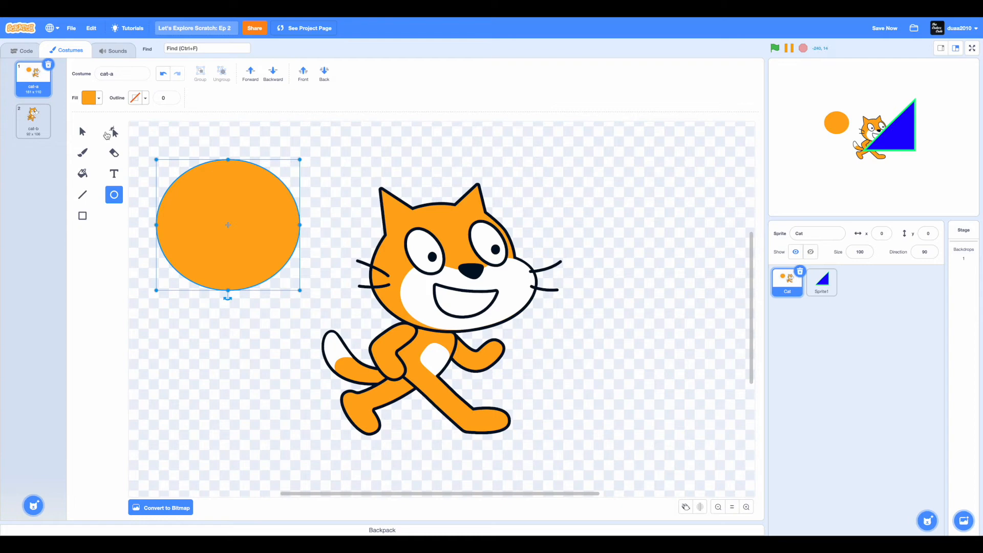
Add and move points on the orange ellipse with the Reshape tool to form a cat head with two pointed ears.
{"action": "left_click", "coordinate": [113, 132]}
{"action": "left_click", "coordinate": [175, 271]}
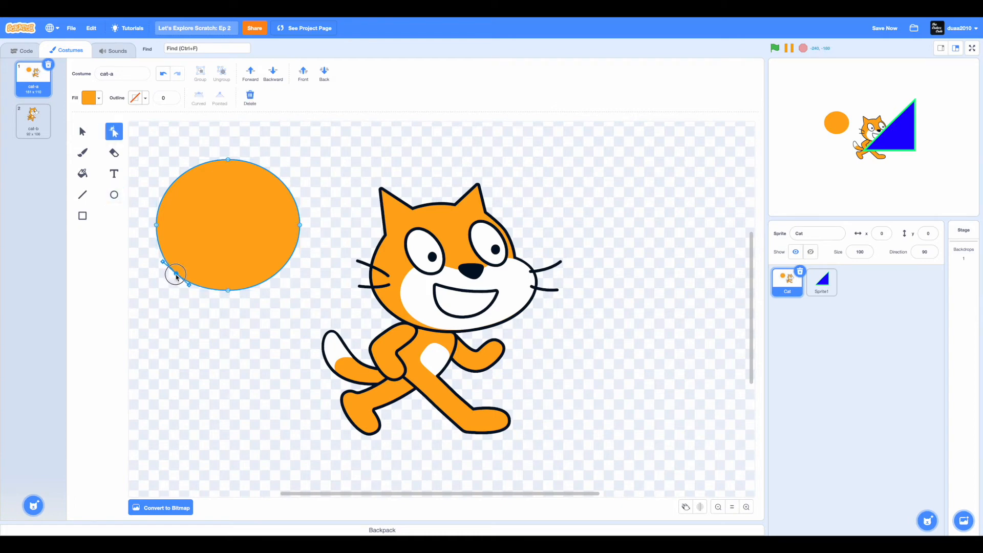
{"action": "left_click_drag", "start_coordinate": [284, 262], "coordinate": [287, 263]}
{"action": "left_click", "coordinate": [288, 267]}
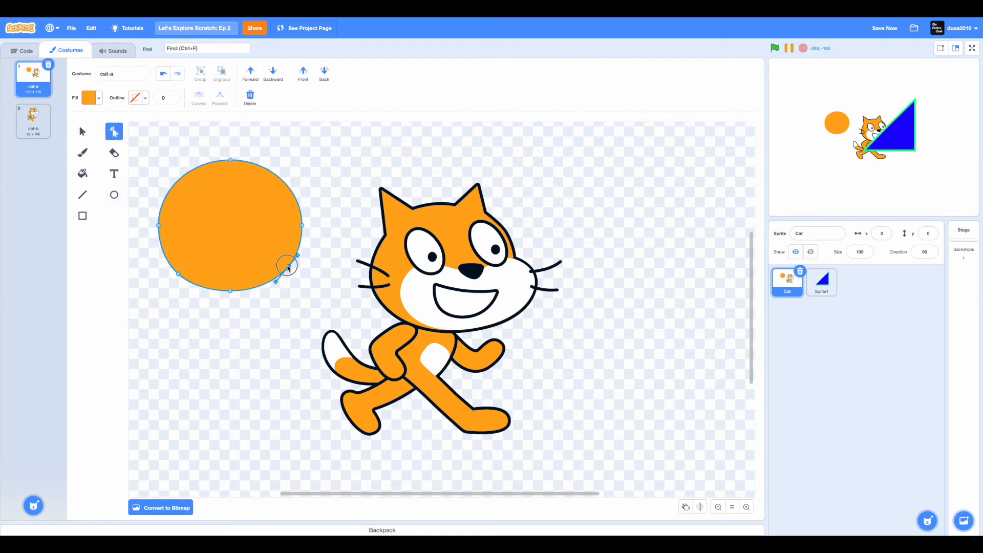
{"action": "left_click_drag", "start_coordinate": [173, 183], "coordinate": [183, 135]}
{"action": "left_click", "coordinate": [202, 156]}
{"action": "left_click_drag", "start_coordinate": [200, 169], "coordinate": [277, 135]}
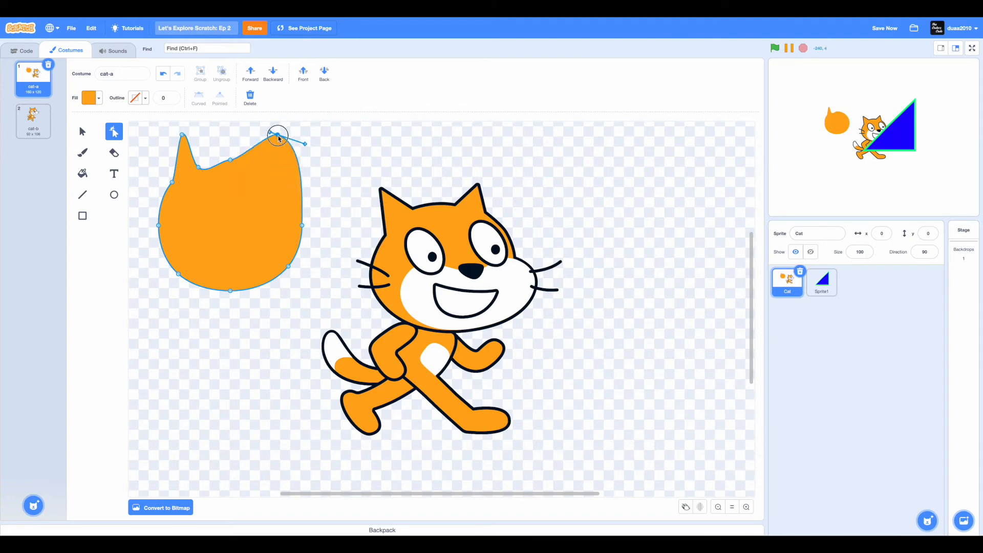
{"action": "left_click", "coordinate": [273, 171]}
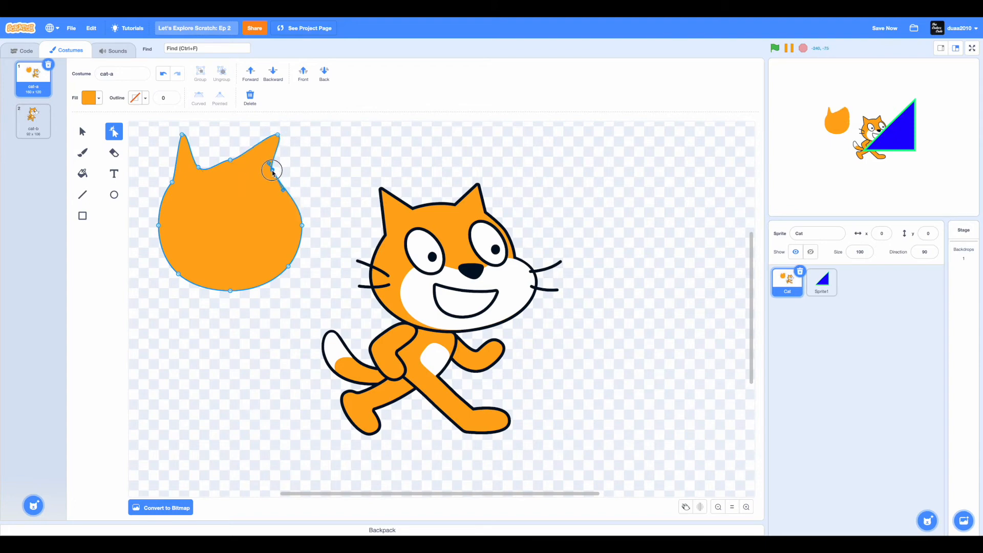
{"action": "left_click", "coordinate": [276, 142]}
{"action": "left_click", "coordinate": [193, 136]}
{"action": "left_click_drag", "start_coordinate": [249, 202], "coordinate": [260, 216]}
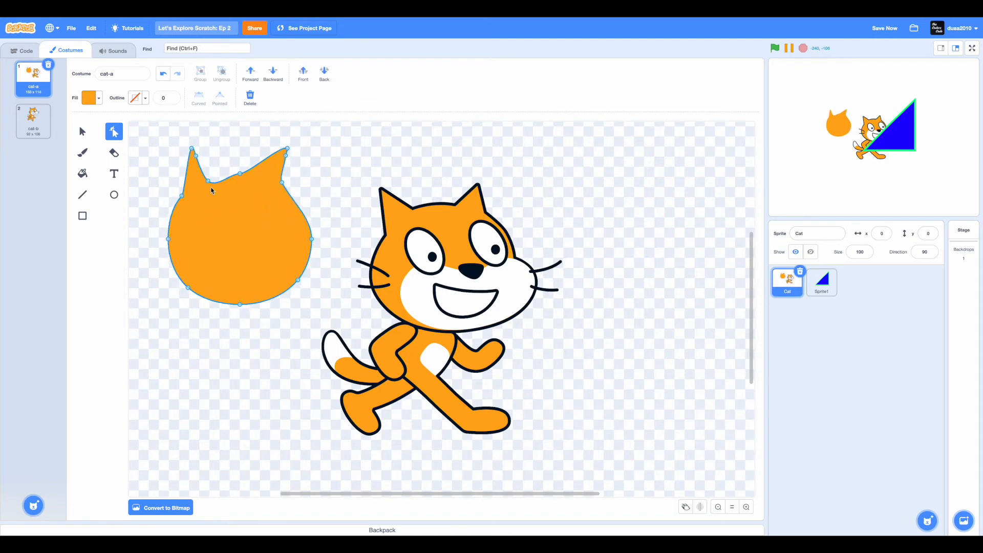
Delete the orange cat-head shape from the cat-a costume.
{"action": "key", "text": "BackSpace"}
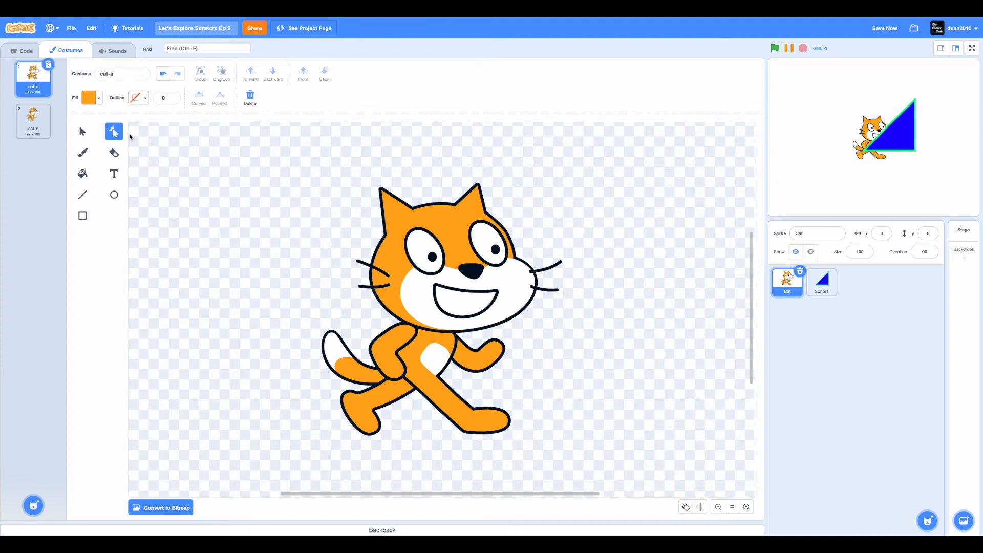
{"action": "left_click", "coordinate": [85, 132]}
{"action": "left_click", "coordinate": [116, 133]}
Return to Sprite1 and clear its costume by deleting the triangle.
{"action": "left_click", "coordinate": [822, 282]}
{"action": "left_click", "coordinate": [82, 132]}
{"action": "key", "text": "ctrl+a"}
{"action": "key", "text": "Delete"}
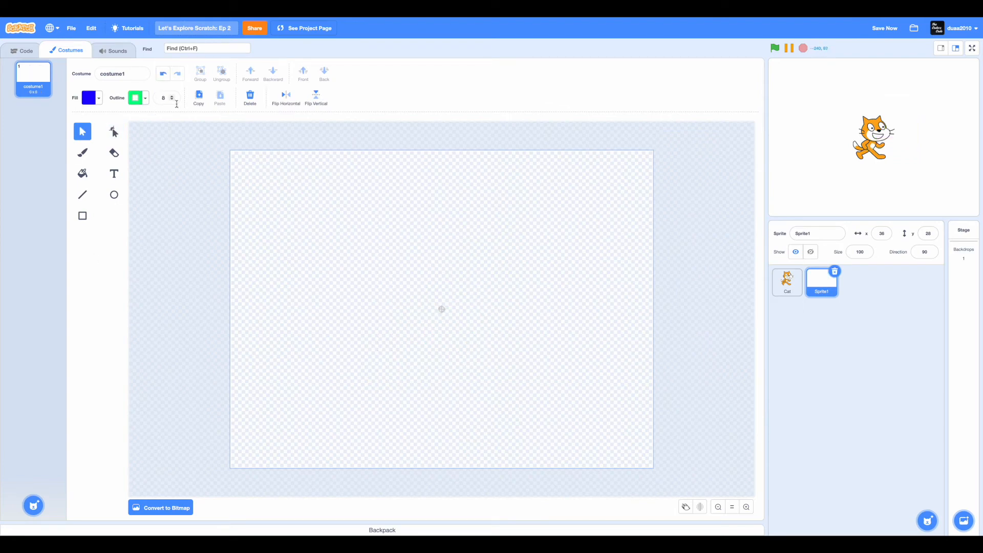
Browse the costume library for Sprite1, search it for "Cat", clear the search and return without choosing a costume.
{"action": "left_click", "coordinate": [109, 74]}
{"action": "left_click", "coordinate": [42, 136]}
{"action": "mouse_move", "coordinate": [36, 507]}
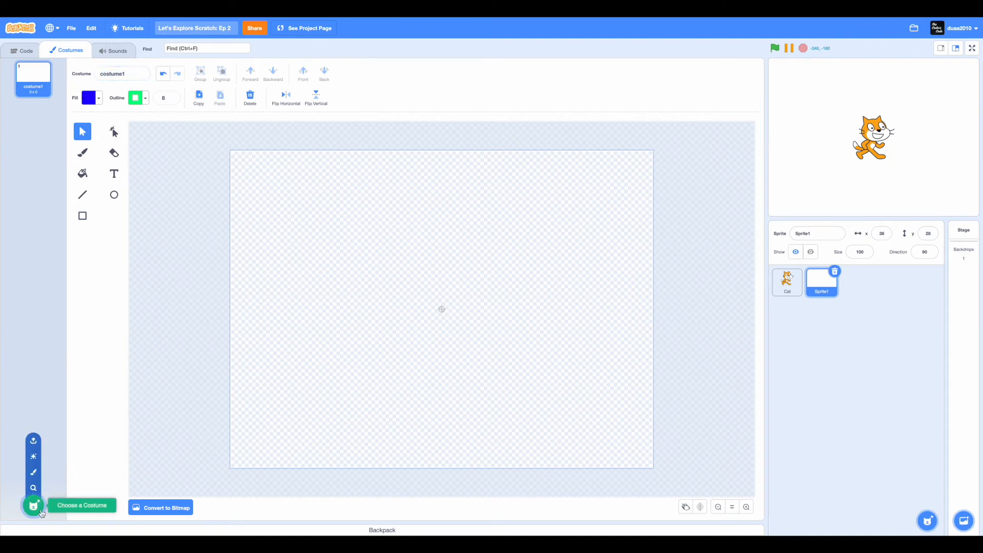
{"action": "left_click", "coordinate": [33, 507]}
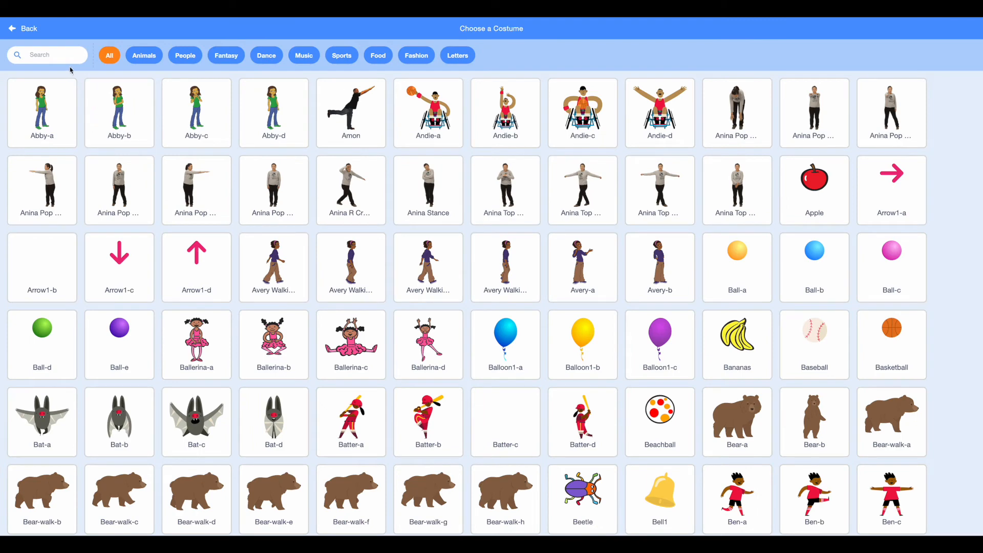
{"action": "type", "text": "Cat"}
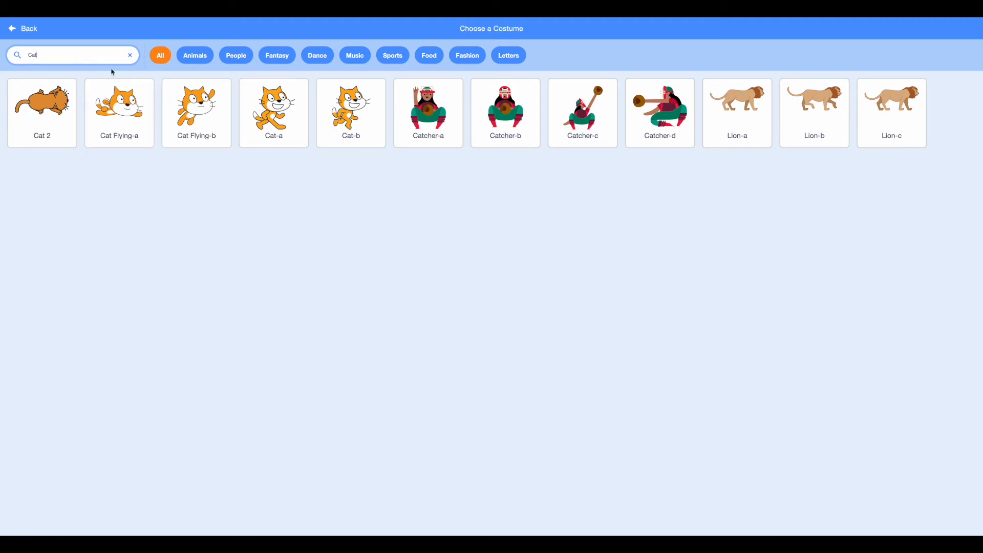
{"action": "left_click", "coordinate": [130, 55]}
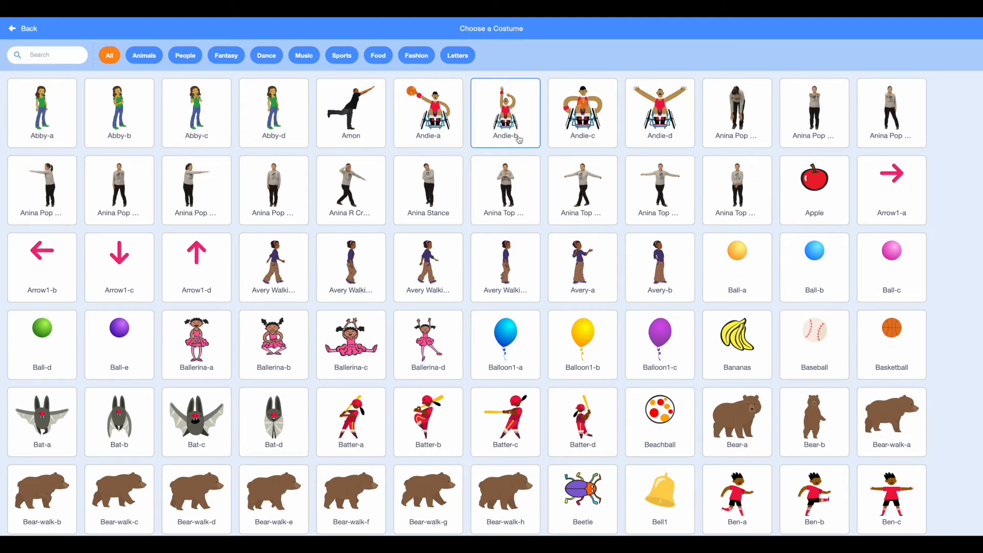
{"action": "left_click", "coordinate": [7, 34]}
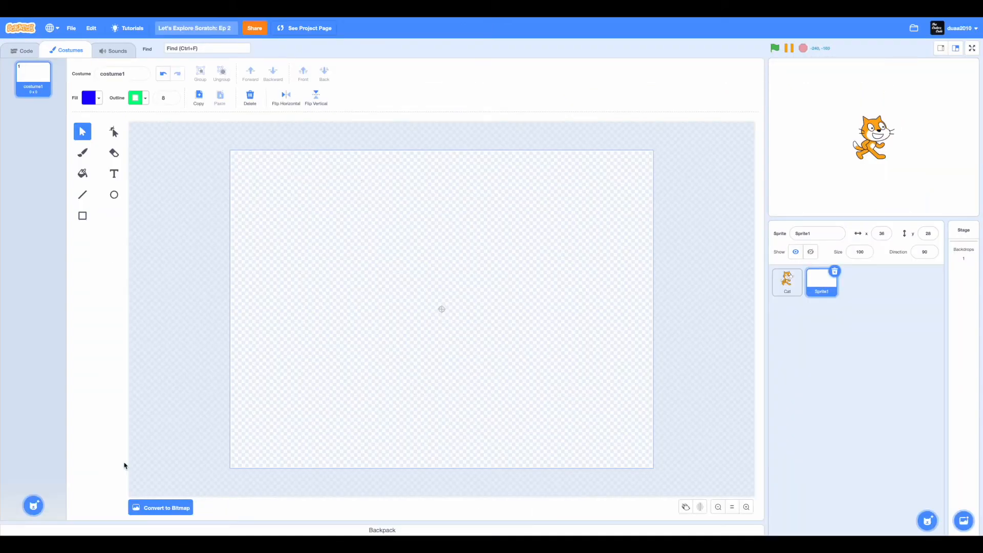
Add a blank costume and a surprise costume to Sprite1, and delete both so only costume1 is left.
{"action": "mouse_move", "coordinate": [33, 505]}
{"action": "left_click", "coordinate": [33, 468]}
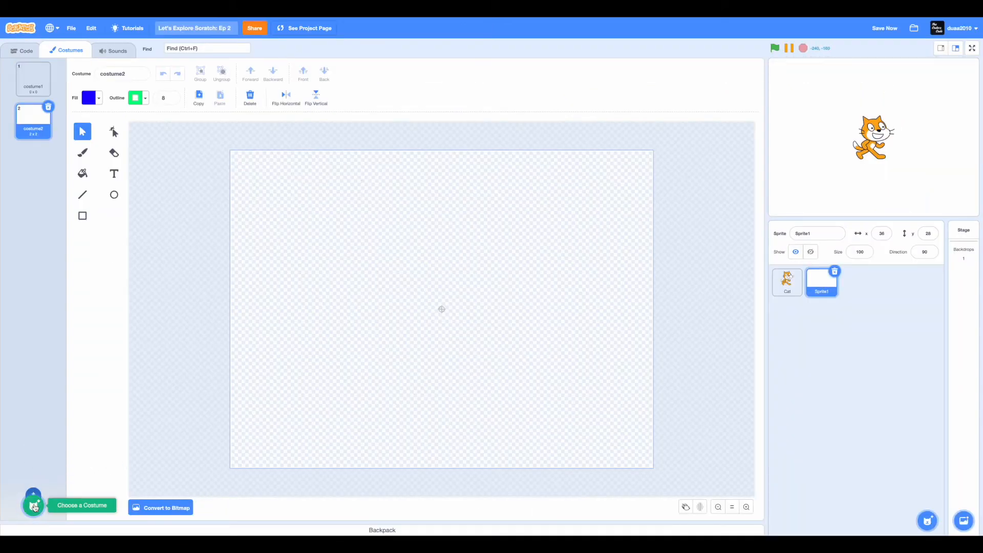
{"action": "left_click", "coordinate": [30, 449]}
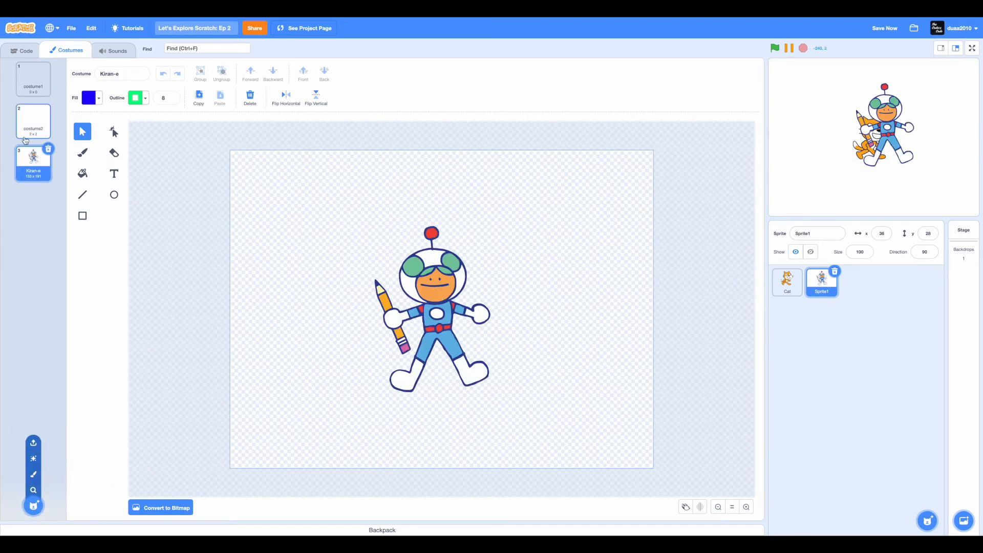
{"action": "left_click", "coordinate": [49, 149]}
{"action": "left_click", "coordinate": [48, 107]}
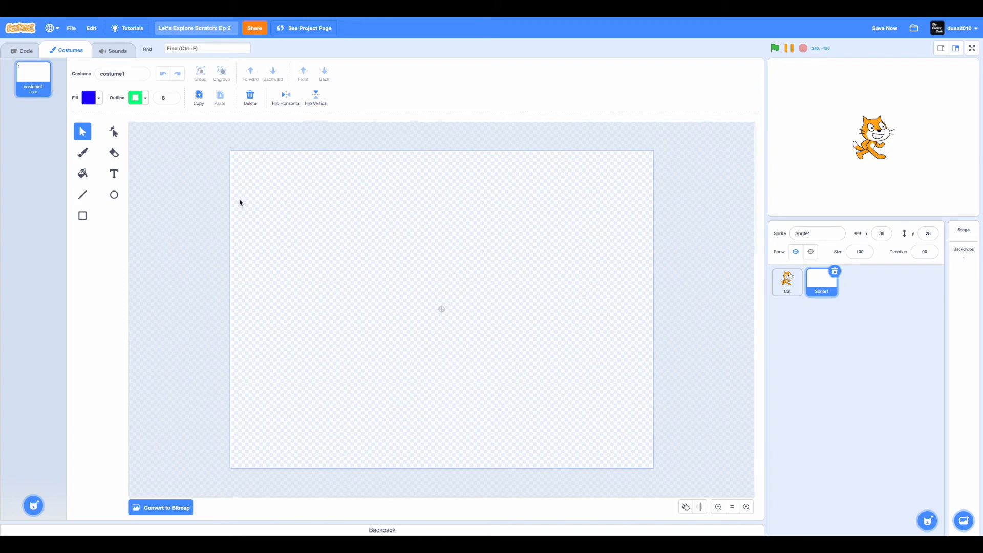
Draw a large blue rectangle with a green outline on the canvas's upper left and a smaller one at the lower right.
{"action": "left_click", "coordinate": [83, 216]}
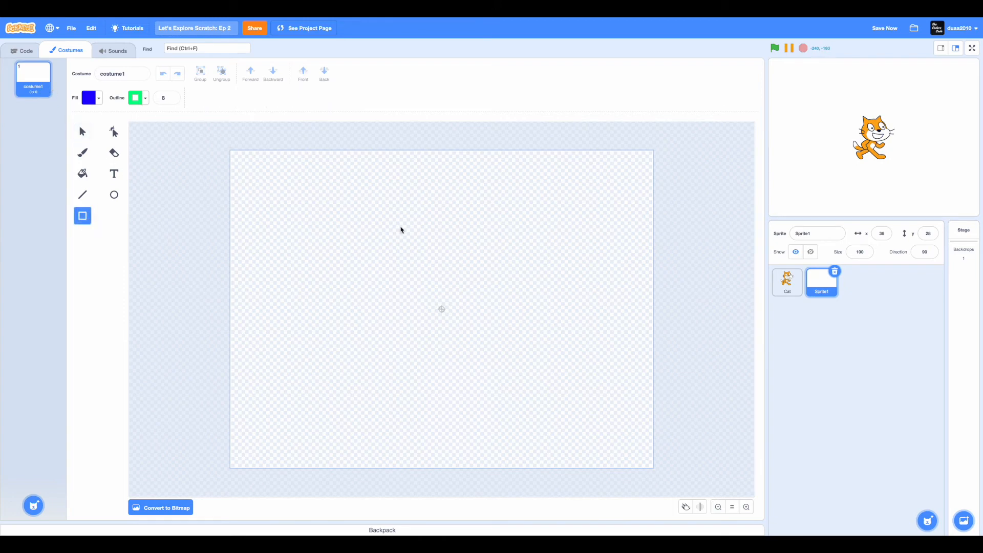
{"action": "left_click_drag", "start_coordinate": [302, 175], "coordinate": [451, 320]}
{"action": "left_click_drag", "start_coordinate": [527, 295], "coordinate": [614, 421]}
Undo the drawing of the smaller rectangle and redo it.
{"action": "left_click", "coordinate": [86, 134]}
{"action": "left_click", "coordinate": [481, 236]}
{"action": "left_click", "coordinate": [162, 75]}
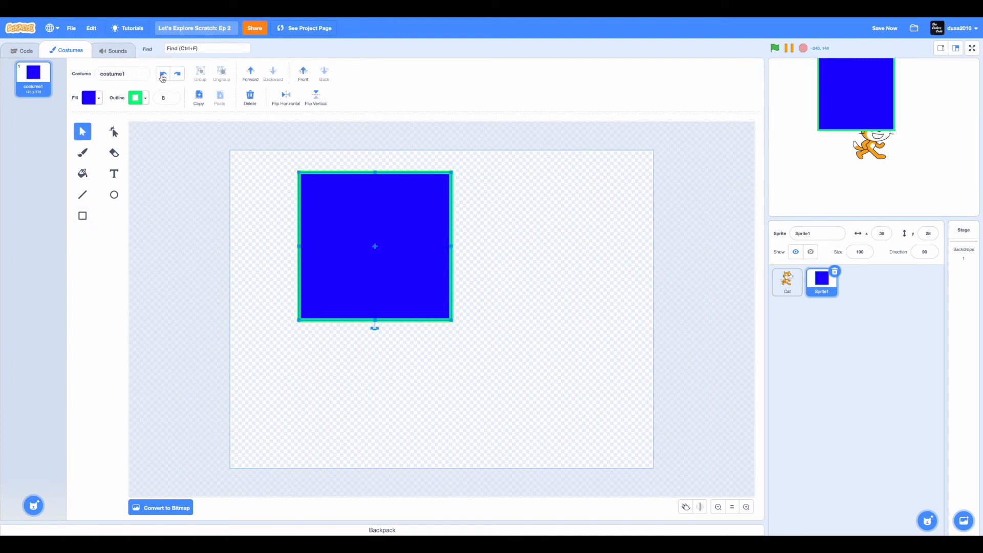
{"action": "left_click", "coordinate": [177, 74]}
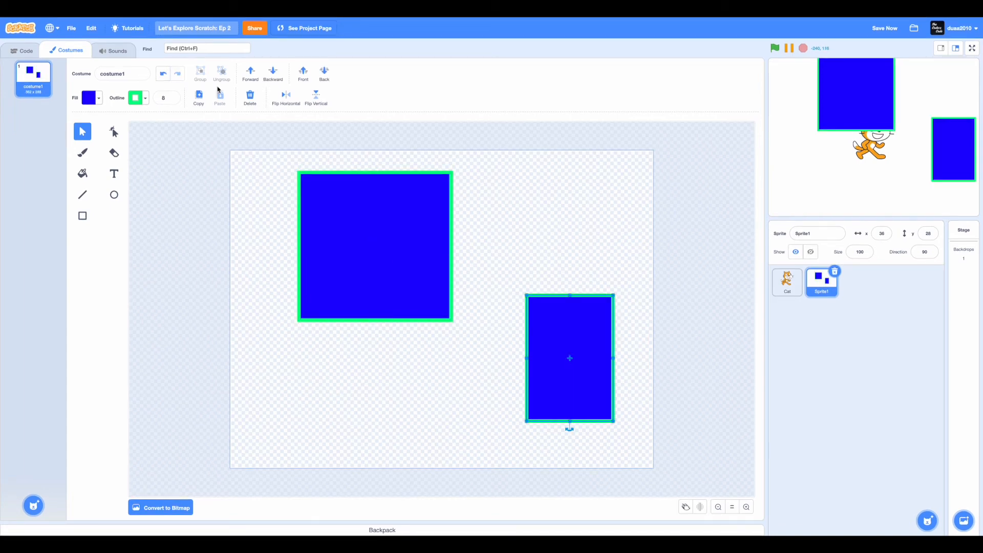
Move the large rectangle slightly up and left on its own, and select the smaller rectangle separately.
{"action": "left_click", "coordinate": [255, 214]}
{"action": "left_click", "coordinate": [388, 219]}
{"action": "left_click_drag", "start_coordinate": [384, 252], "coordinate": [328, 227]}
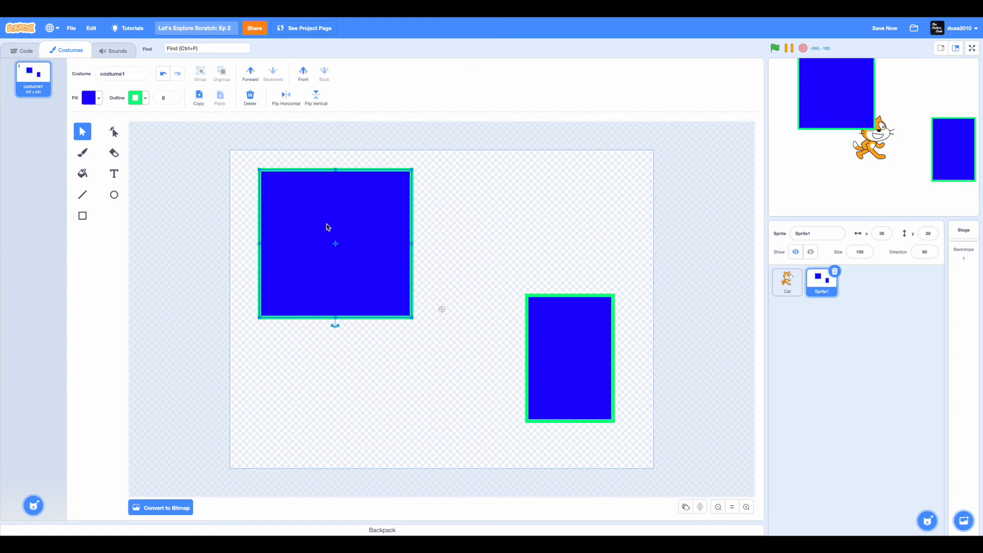
{"action": "left_click", "coordinate": [447, 222]}
{"action": "left_click", "coordinate": [570, 350]}
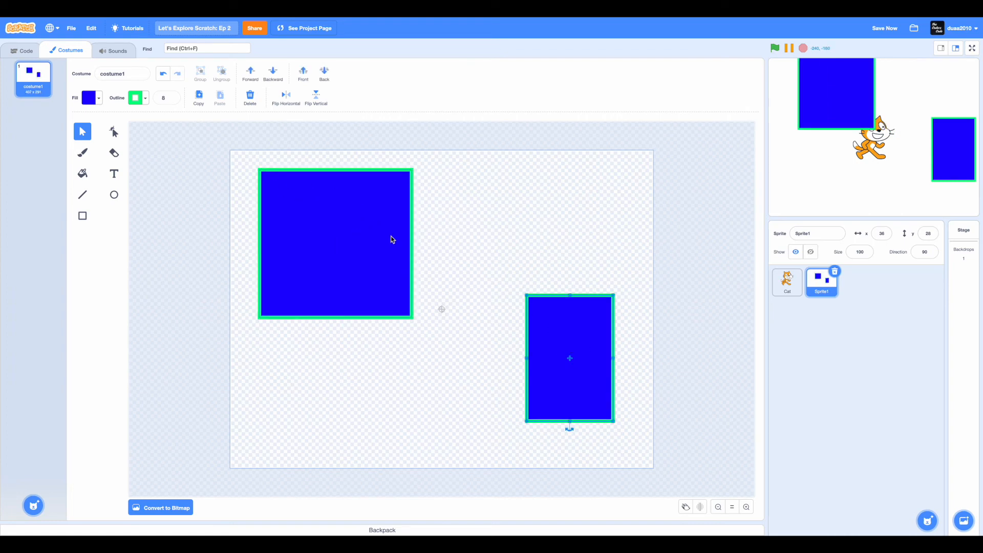
Select both rectangles together, group them and move the group slightly down to the middle of the canvas.
{"action": "left_click_drag", "start_coordinate": [569, 232], "coordinate": [409, 320]}
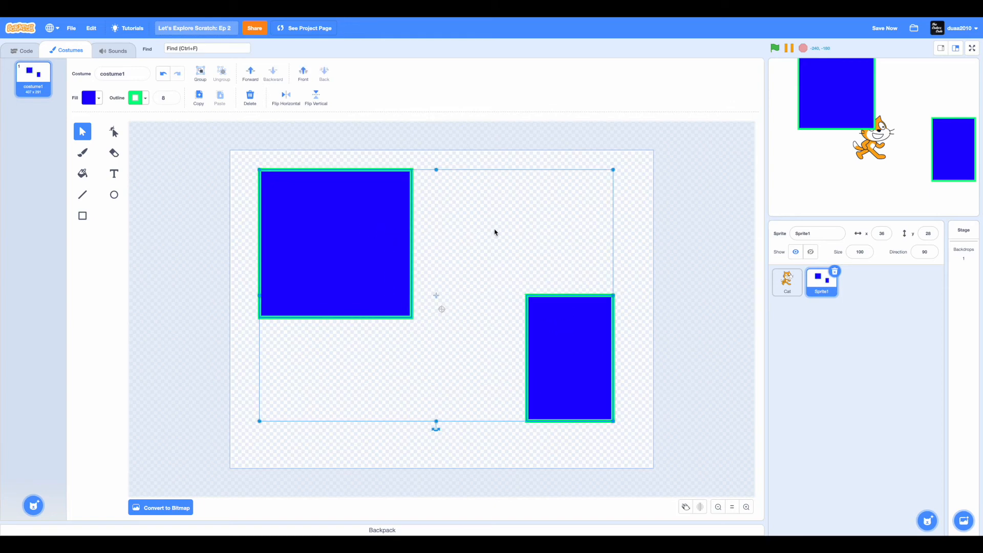
{"action": "left_click", "coordinate": [640, 250]}
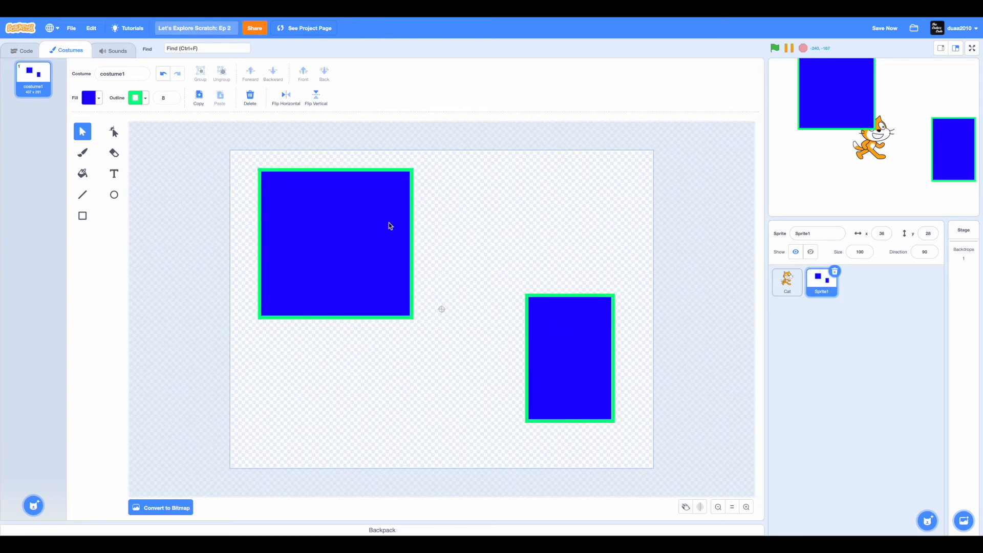
{"action": "left_click_drag", "start_coordinate": [246, 159], "coordinate": [779, 476]}
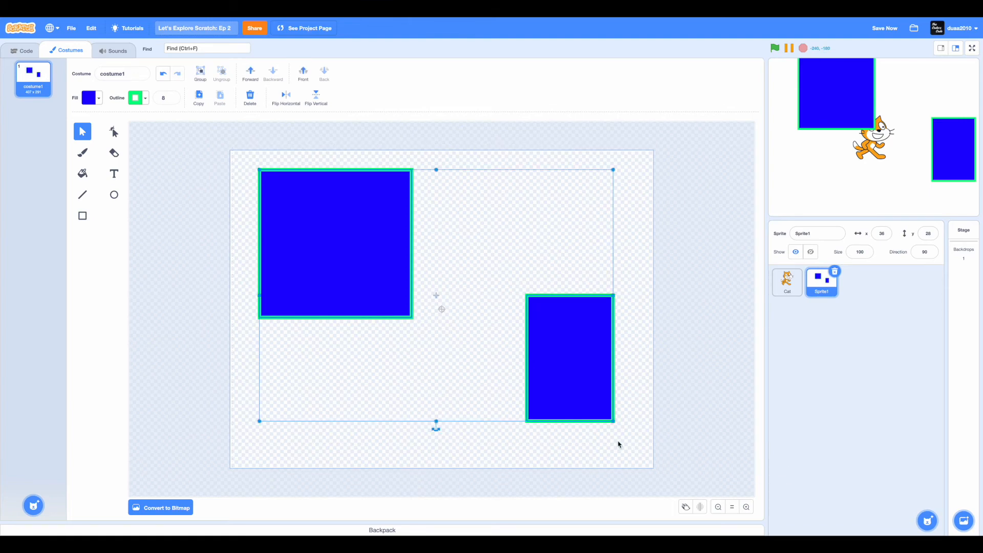
{"action": "left_click", "coordinate": [222, 231]}
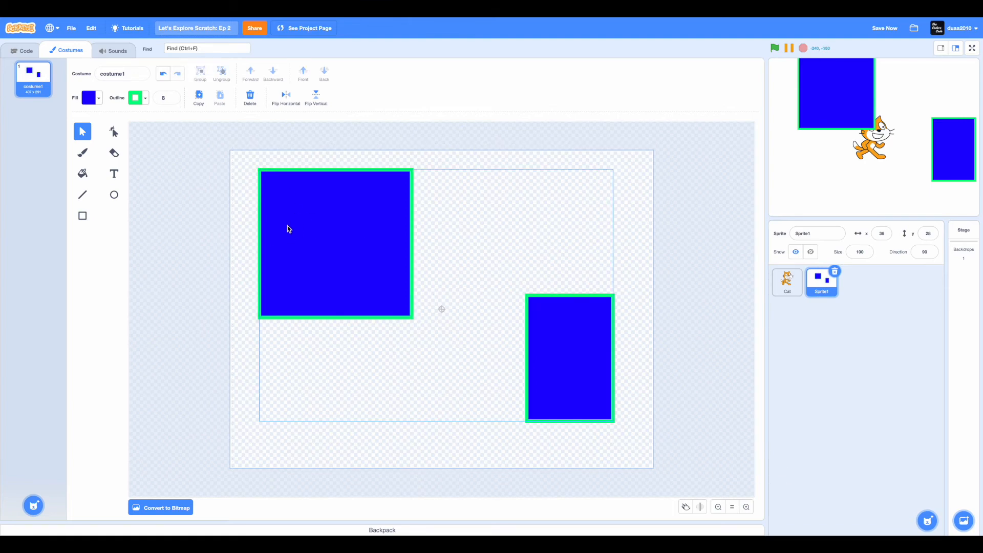
{"action": "left_click", "coordinate": [271, 196]}
{"action": "left_click_drag", "start_coordinate": [294, 196], "coordinate": [314, 215]}
{"action": "left_click", "coordinate": [286, 171]}
{"action": "left_click", "coordinate": [314, 220]}
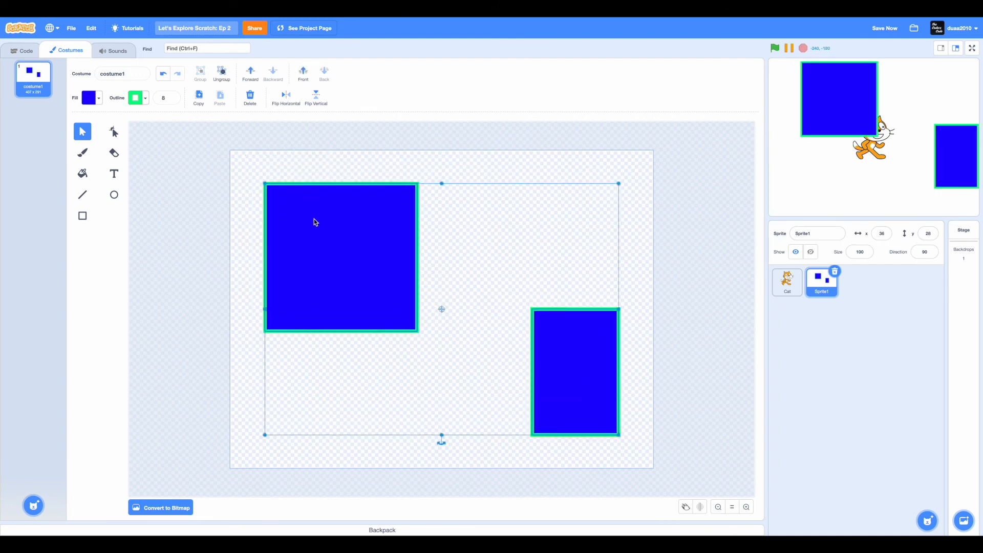
Ungroup the two rectangles and move each separately, the large one to the canvas centre and the small one to the upper right.
{"action": "left_click", "coordinate": [222, 74]}
{"action": "left_click", "coordinate": [237, 161]}
{"action": "mouse_move", "coordinate": [338, 274]}
{"action": "left_mouse_down"}
{"action": "mouse_move", "coordinate": [364, 287]}
{"action": "mouse_move", "coordinate": [330, 275]}
{"action": "left_mouse_up"}
{"action": "left_click_drag", "start_coordinate": [598, 371], "coordinate": [622, 264]}
{"action": "left_click_drag", "start_coordinate": [394, 243], "coordinate": [472, 284]}
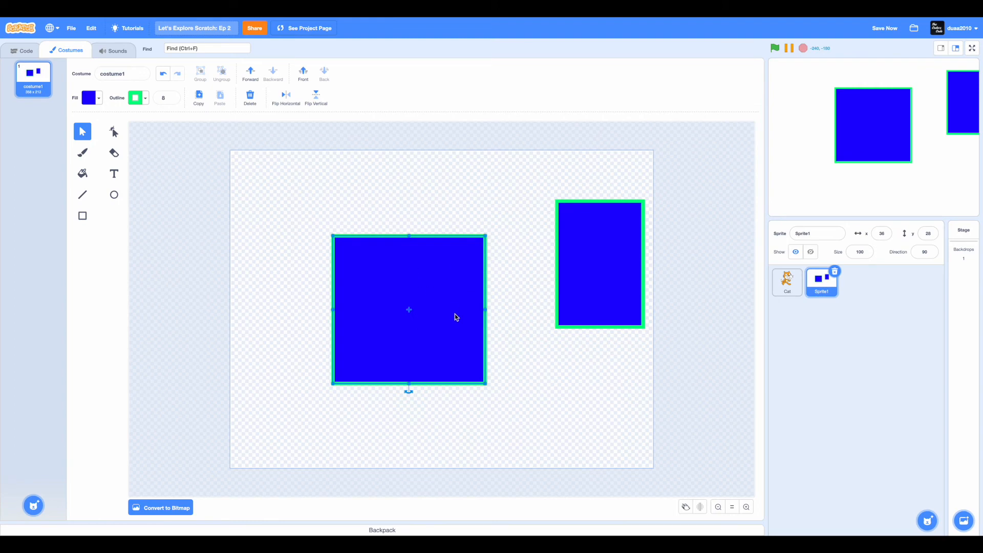
Fill the large rectangle with its green outline colour using the eyedropper.
{"action": "left_click", "coordinate": [380, 197]}
{"action": "left_click", "coordinate": [392, 277]}
{"action": "left_click", "coordinate": [90, 98]}
{"action": "left_click", "coordinate": [115, 215]}
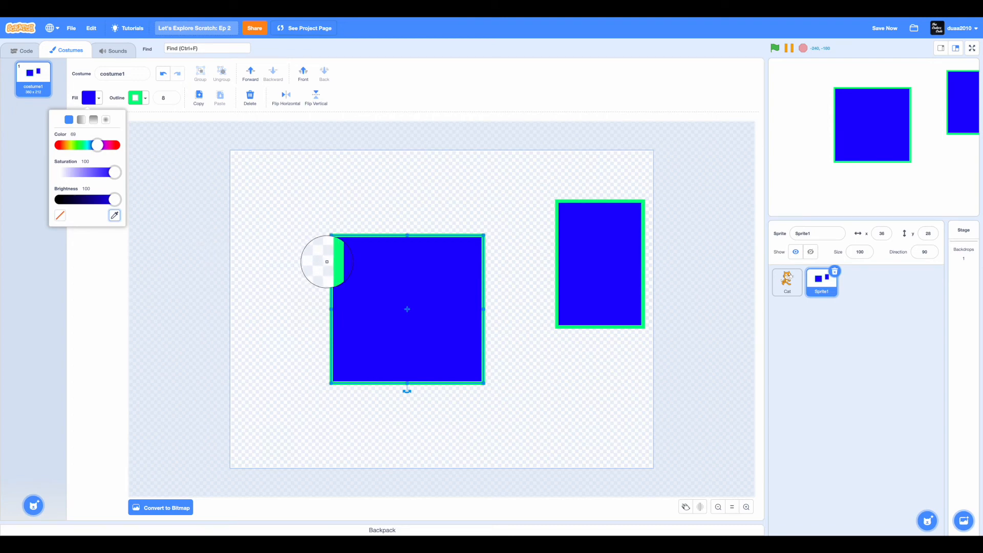
{"action": "left_click", "coordinate": [331, 259]}
{"action": "left_click", "coordinate": [303, 252]}
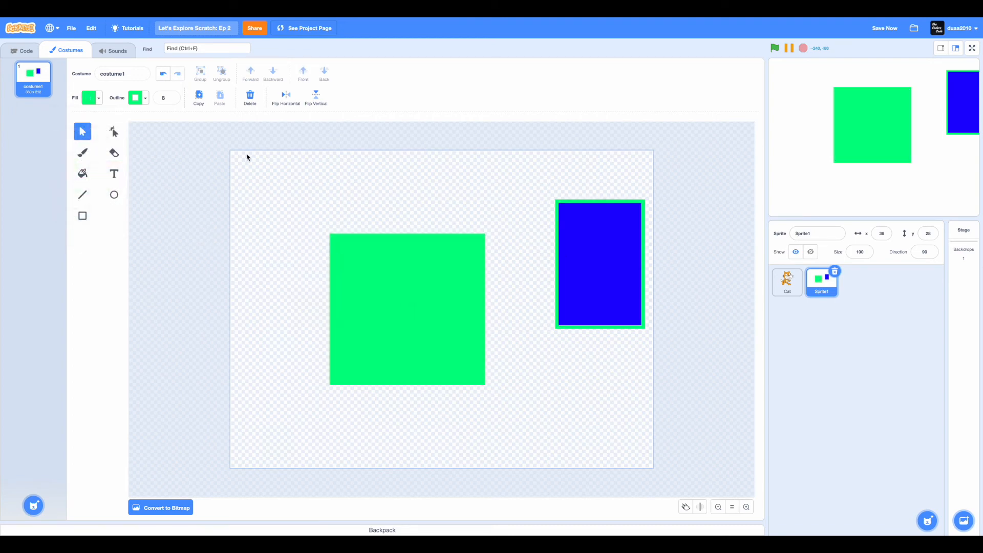
Draw a thin horizontal rectangle above the green square with a red Fill (Color 0) and no outline.
{"action": "left_click", "coordinate": [82, 215]}
{"action": "left_click", "coordinate": [92, 99]}
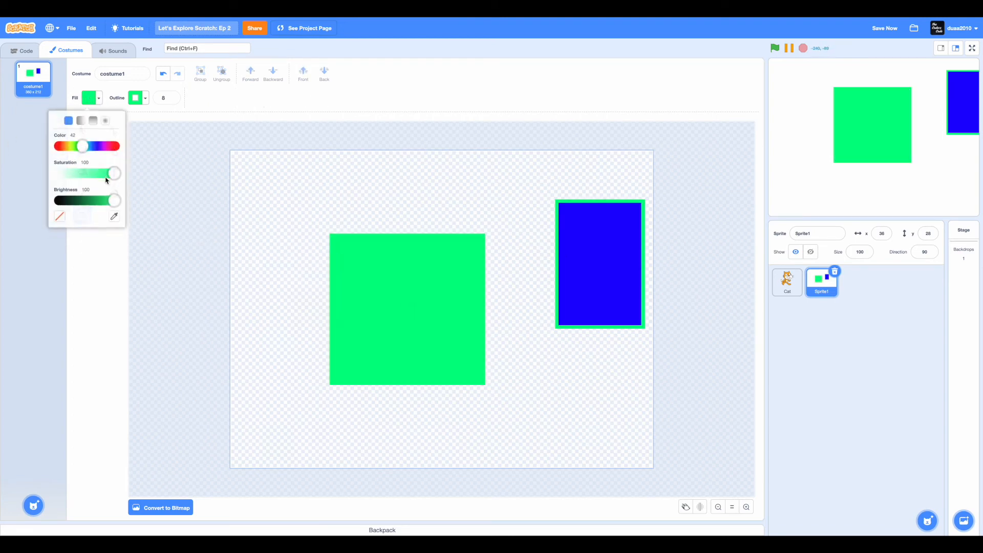
{"action": "left_click_drag", "start_coordinate": [84, 149], "coordinate": [62, 149]}
{"action": "left_click", "coordinate": [136, 98]}
{"action": "left_click", "coordinate": [101, 221]}
{"action": "left_click_drag", "start_coordinate": [318, 183], "coordinate": [419, 204]}
Change the thin horizontal rectangle's Fill to yellow.
{"action": "left_click", "coordinate": [94, 98]}
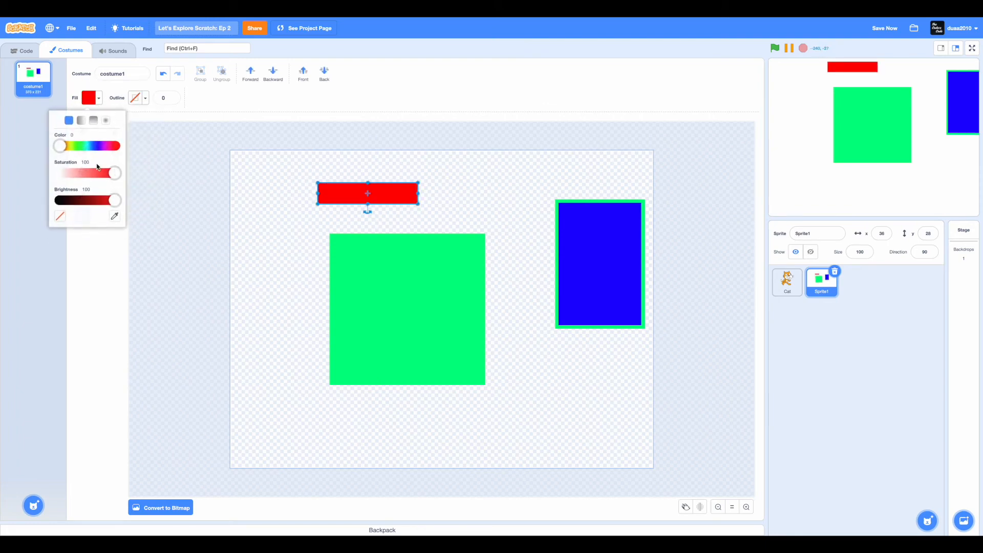
{"action": "mouse_move", "coordinate": [62, 145]}
{"action": "left_mouse_down"}
{"action": "mouse_move", "coordinate": [114, 145]}
{"action": "mouse_move", "coordinate": [56, 145]}
{"action": "mouse_move", "coordinate": [68, 145]}
{"action": "left_mouse_up"}
{"action": "left_click", "coordinate": [81, 236]}
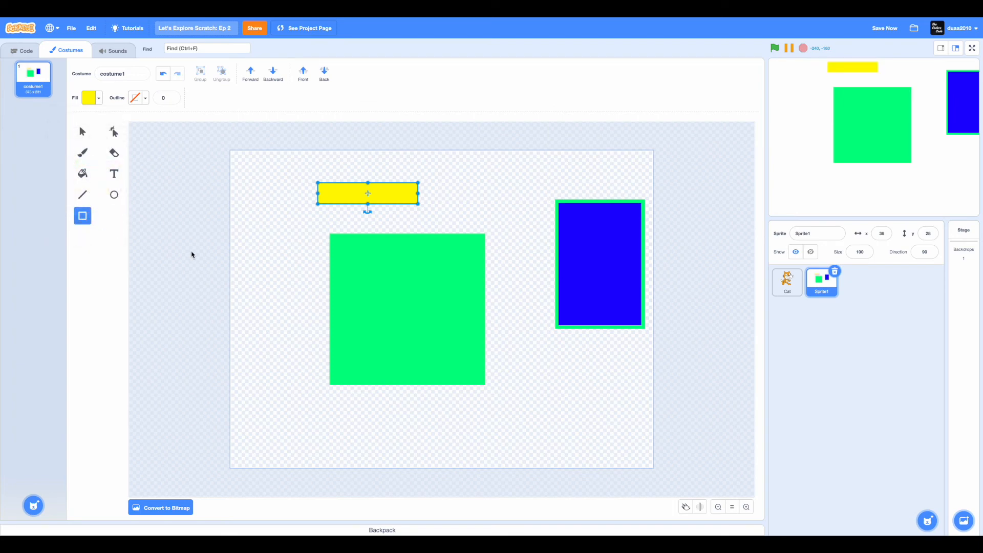
Draw a tall, narrow red rectangle (Color 0) without an outline on the left side of the green square.
{"action": "left_click", "coordinate": [87, 98]}
{"action": "left_click", "coordinate": [80, 246]}
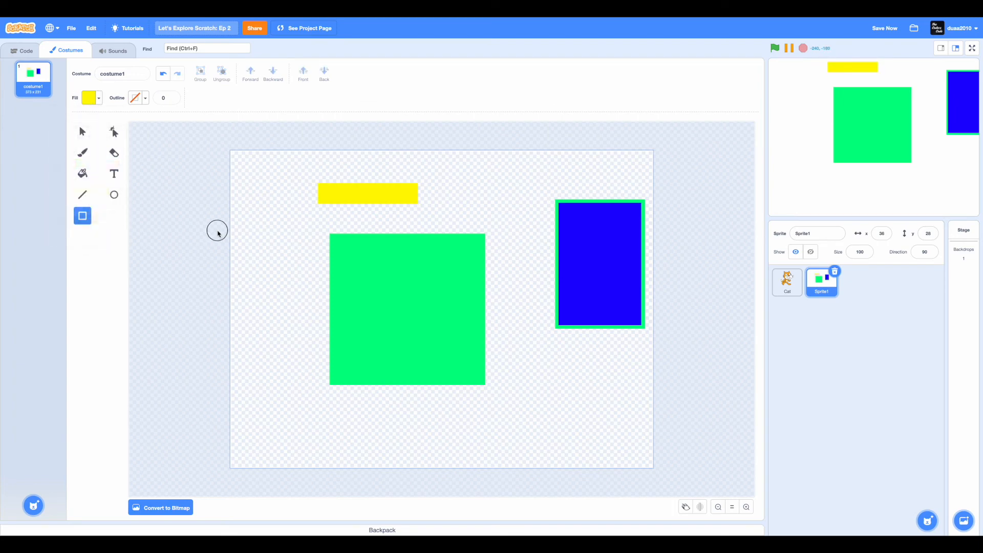
{"action": "left_click", "coordinate": [90, 97]}
{"action": "mouse_move", "coordinate": [69, 145]}
{"action": "left_mouse_down"}
{"action": "mouse_move", "coordinate": [82, 146]}
{"action": "mouse_move", "coordinate": [42, 145]}
{"action": "left_mouse_up"}
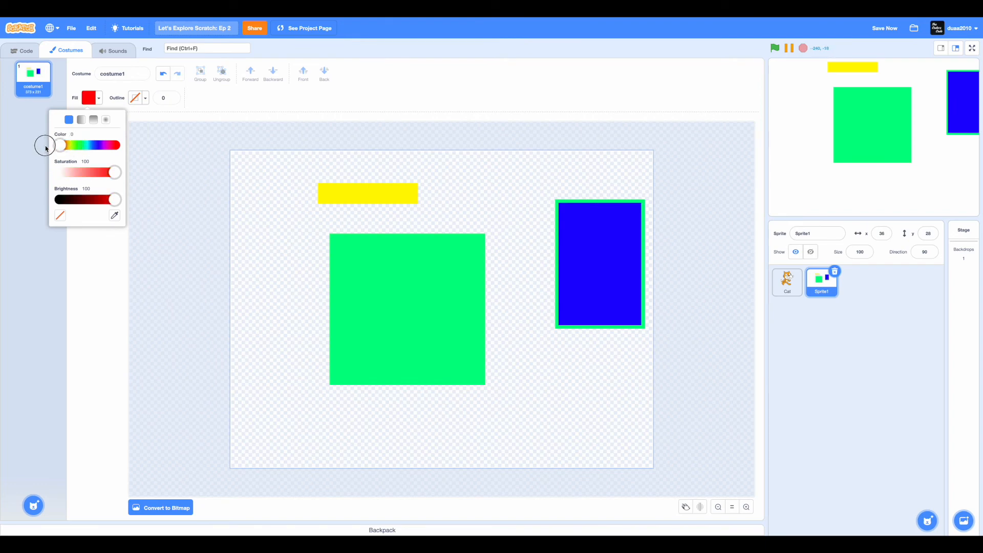
{"action": "left_click_drag", "start_coordinate": [279, 228], "coordinate": [316, 353]}
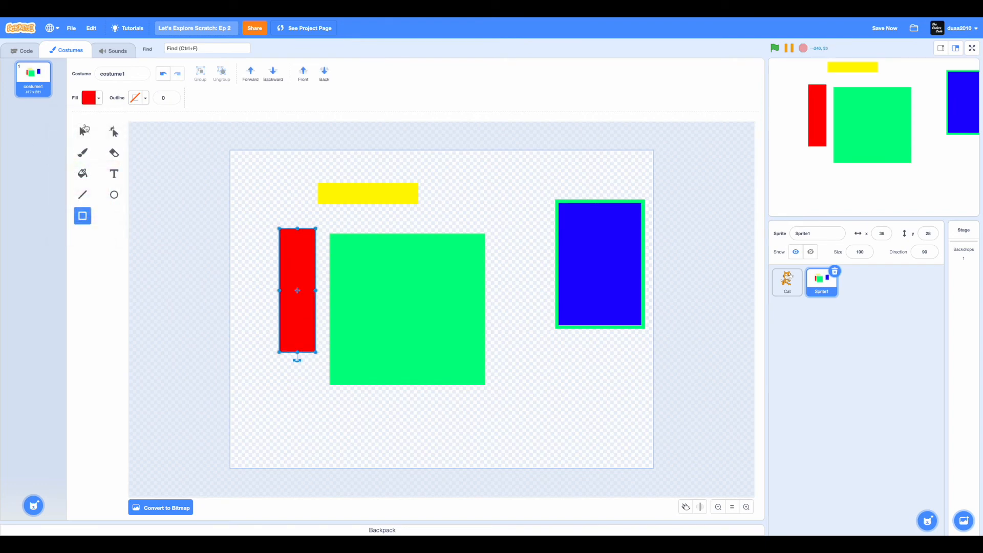
Move the red, yellow and blue rectangles onto the green square so that they overlap.
{"action": "left_click", "coordinate": [82, 132]}
{"action": "left_click_drag", "start_coordinate": [298, 272], "coordinate": [367, 277]}
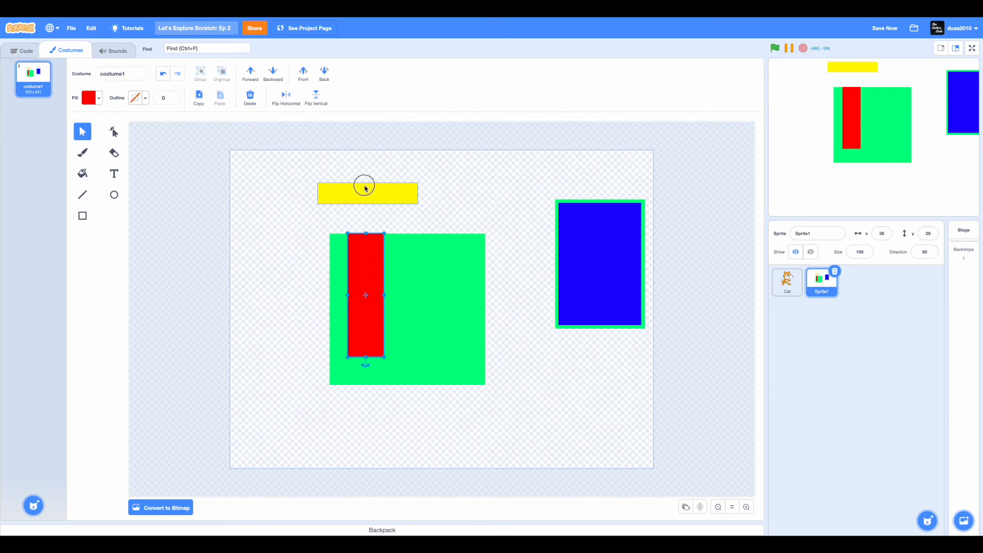
{"action": "left_click_drag", "start_coordinate": [364, 185], "coordinate": [424, 284]}
{"action": "left_click_drag", "start_coordinate": [576, 254], "coordinate": [443, 304]}
{"action": "left_click", "coordinate": [583, 299]}
{"action": "left_click", "coordinate": [407, 301]}
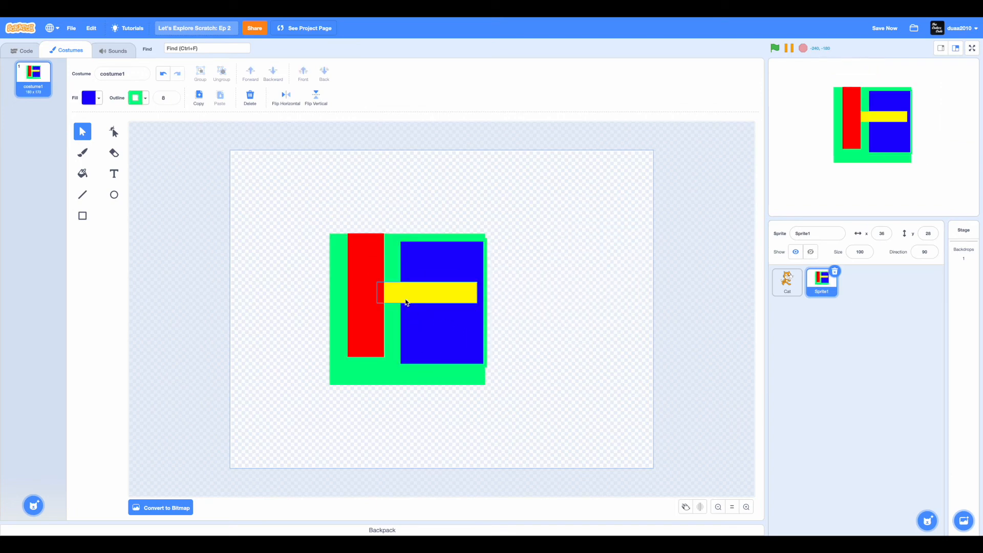
Shift the green square slightly up and right, and nudge the blue rectangle up within it.
{"action": "left_click", "coordinate": [337, 285]}
{"action": "mouse_move", "coordinate": [336, 283]}
{"action": "left_mouse_down"}
{"action": "mouse_move", "coordinate": [439, 285]}
{"action": "mouse_move", "coordinate": [349, 275]}
{"action": "mouse_move", "coordinate": [364, 263]}
{"action": "mouse_move", "coordinate": [491, 310]}
{"action": "mouse_move", "coordinate": [418, 331]}
{"action": "mouse_move", "coordinate": [310, 254]}
{"action": "mouse_move", "coordinate": [341, 274]}
{"action": "left_mouse_up"}
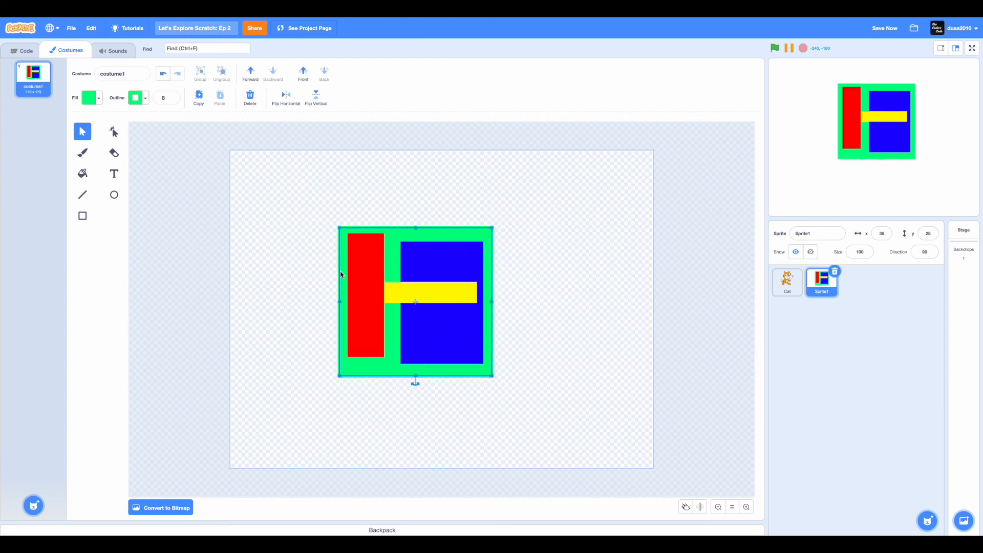
{"action": "left_click", "coordinate": [437, 276]}
{"action": "mouse_move", "coordinate": [435, 269]}
{"action": "left_mouse_down"}
{"action": "mouse_move", "coordinate": [372, 264]}
{"action": "mouse_move", "coordinate": [438, 259]}
{"action": "left_mouse_up"}
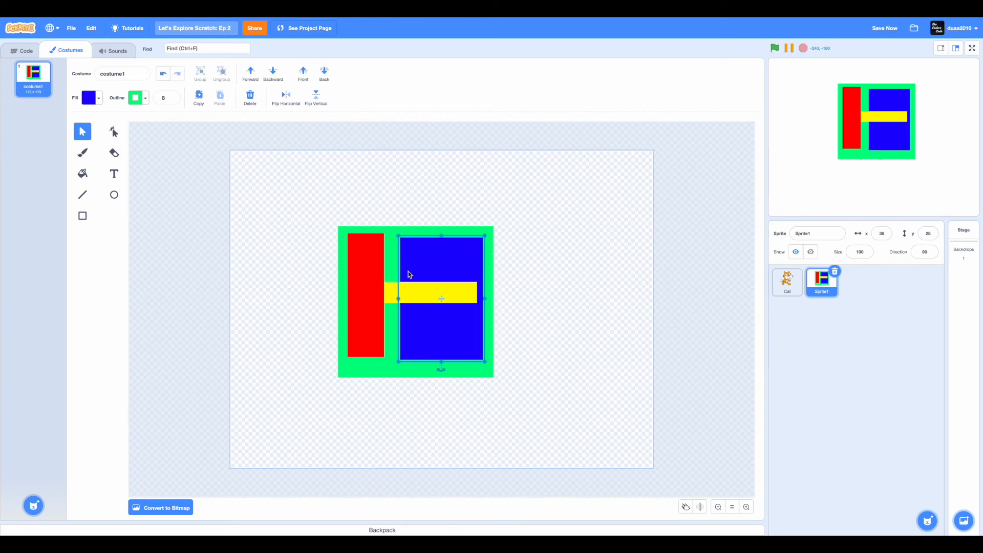
Nudge the yellow rectangle upward and move the red rectangle across it onto the middle of the blue rectangle.
{"action": "left_click", "coordinate": [374, 279]}
{"action": "left_click", "coordinate": [419, 288]}
{"action": "mouse_move", "coordinate": [420, 287]}
{"action": "left_mouse_down"}
{"action": "mouse_move", "coordinate": [398, 283]}
{"action": "mouse_move", "coordinate": [413, 283]}
{"action": "left_mouse_up"}
{"action": "left_click_drag", "start_coordinate": [371, 329], "coordinate": [448, 333]}
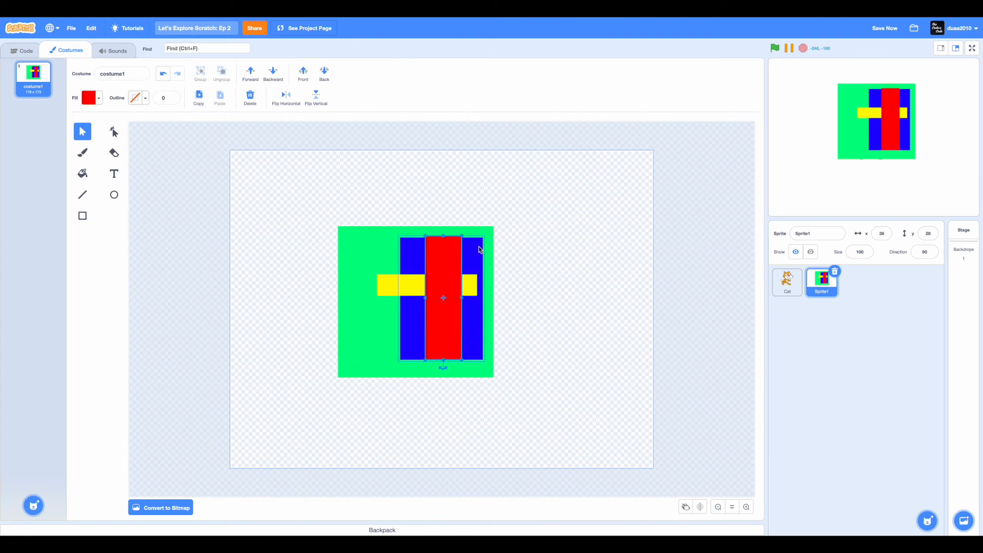
Select the green square and the blue, yellow and red rectangles in turn to examine how they are stacked.
{"action": "left_click", "coordinate": [386, 240]}
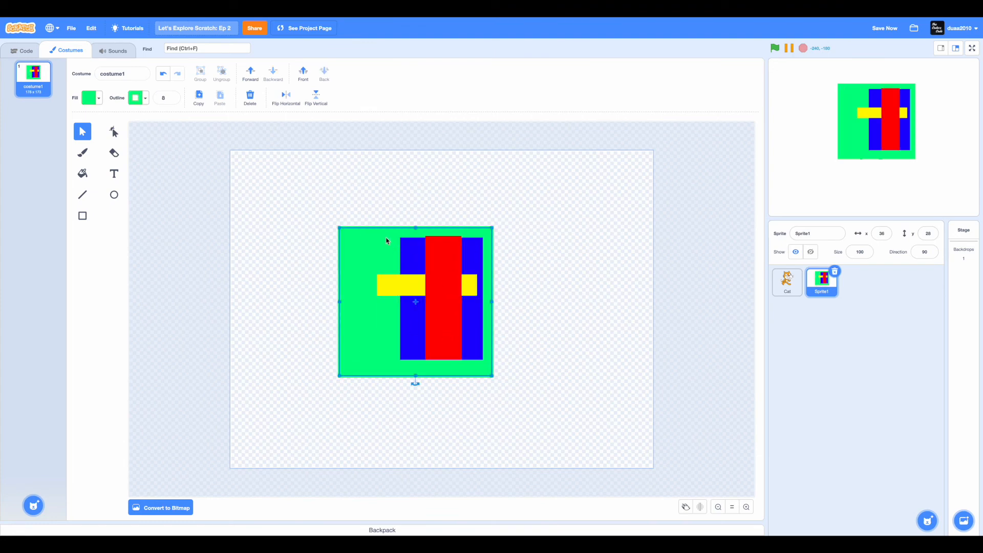
{"action": "left_click", "coordinate": [503, 203]}
{"action": "left_click", "coordinate": [420, 246]}
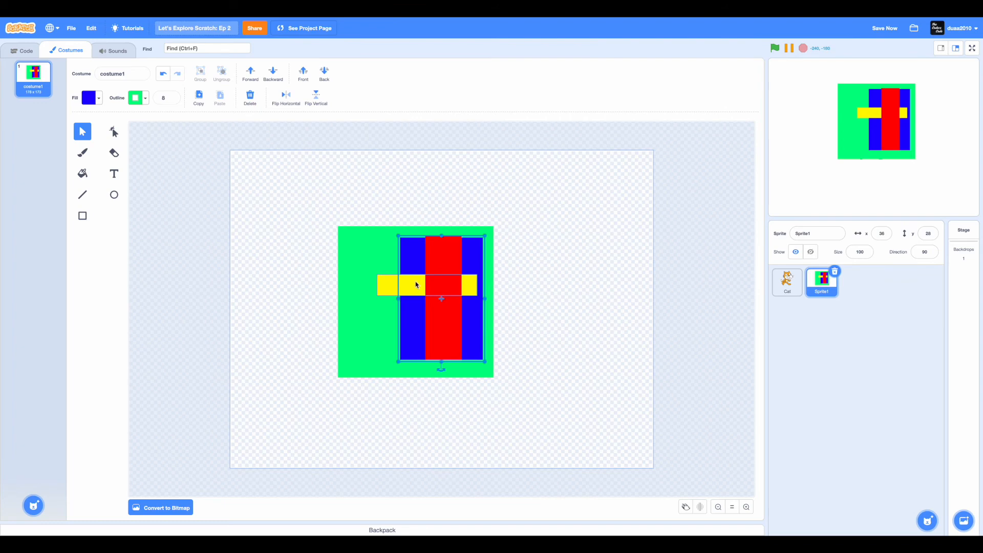
{"action": "left_click", "coordinate": [366, 236]}
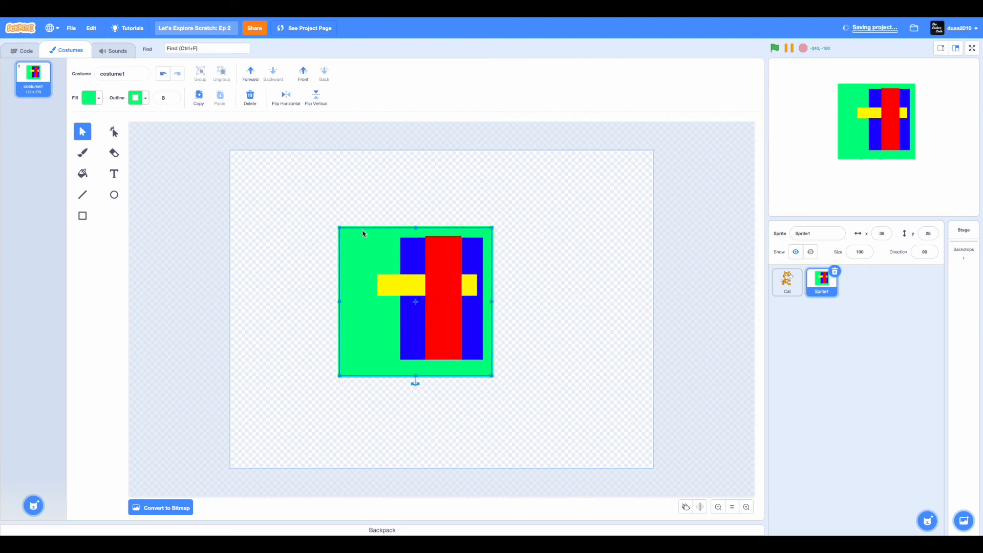
{"action": "left_click", "coordinate": [421, 287]}
{"action": "left_click", "coordinate": [434, 271]}
{"action": "left_click", "coordinate": [420, 284]}
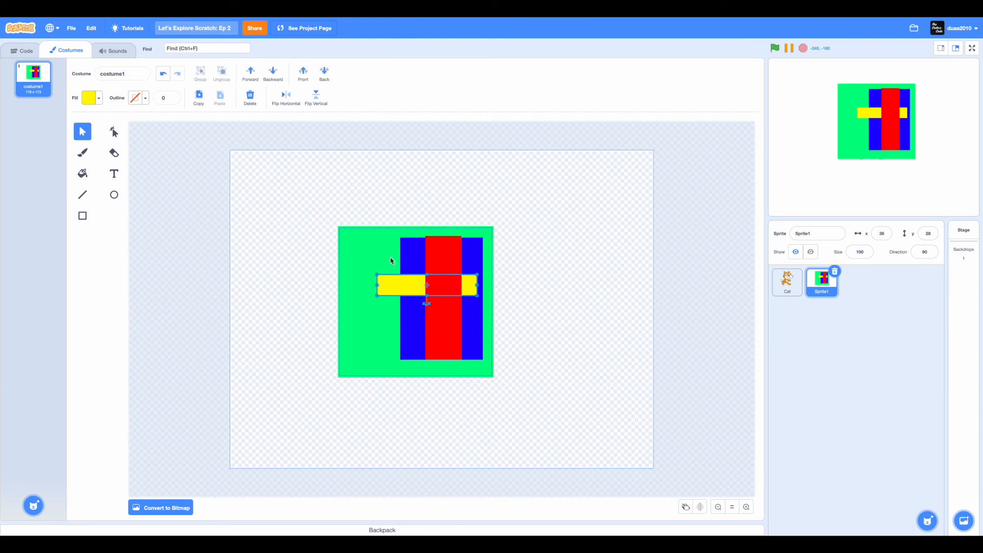
{"action": "left_click", "coordinate": [437, 316]}
{"action": "left_click", "coordinate": [407, 280]}
{"action": "left_click", "coordinate": [449, 255]}
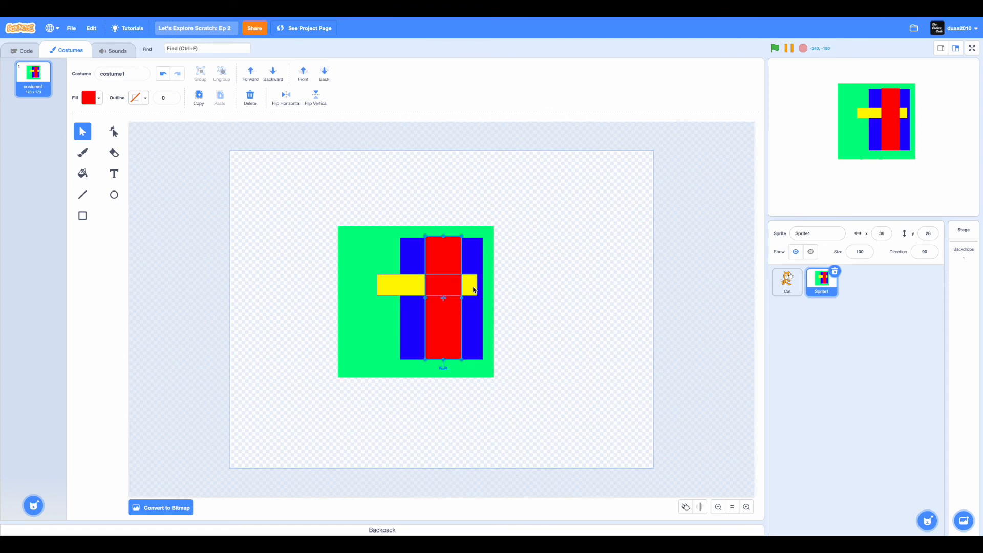
Bring the green square to the front of all shapes and send it back behind them.
{"action": "left_click", "coordinate": [388, 246]}
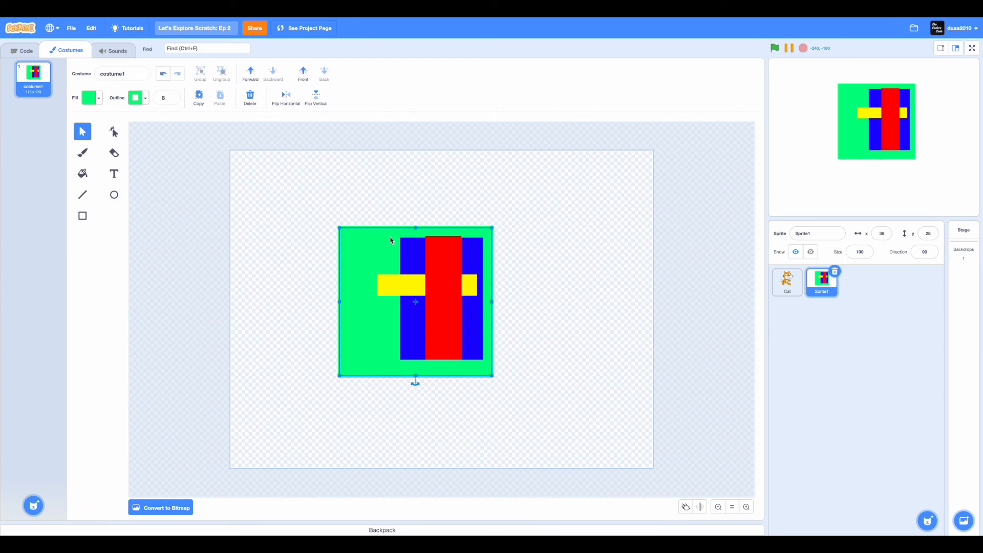
{"action": "left_click", "coordinate": [301, 76]}
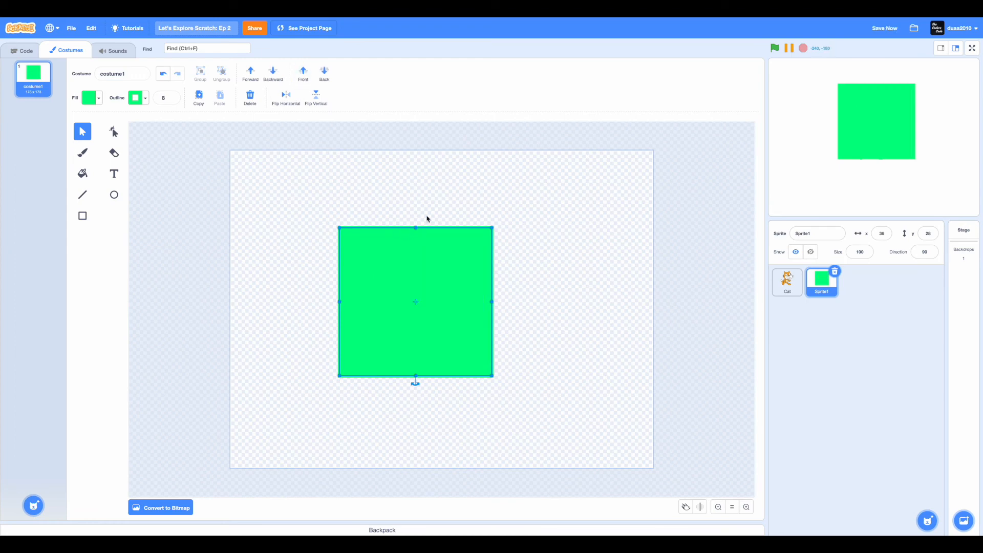
{"action": "left_click", "coordinate": [323, 75]}
{"action": "left_click", "coordinate": [461, 198]}
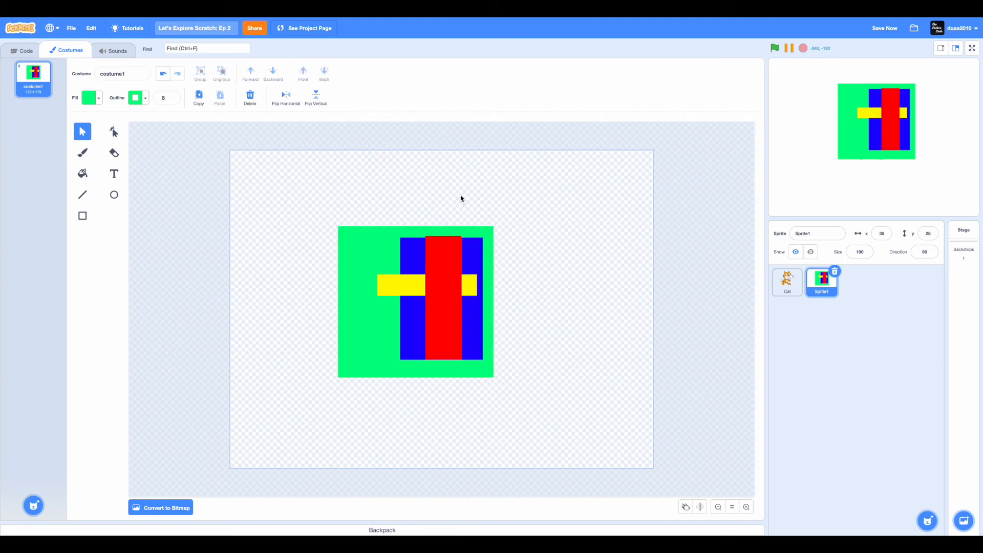
Send the blue rectangle behind the green square and bring it to the front of all shapes.
{"action": "left_click", "coordinate": [415, 266]}
{"action": "left_click", "coordinate": [319, 77]}
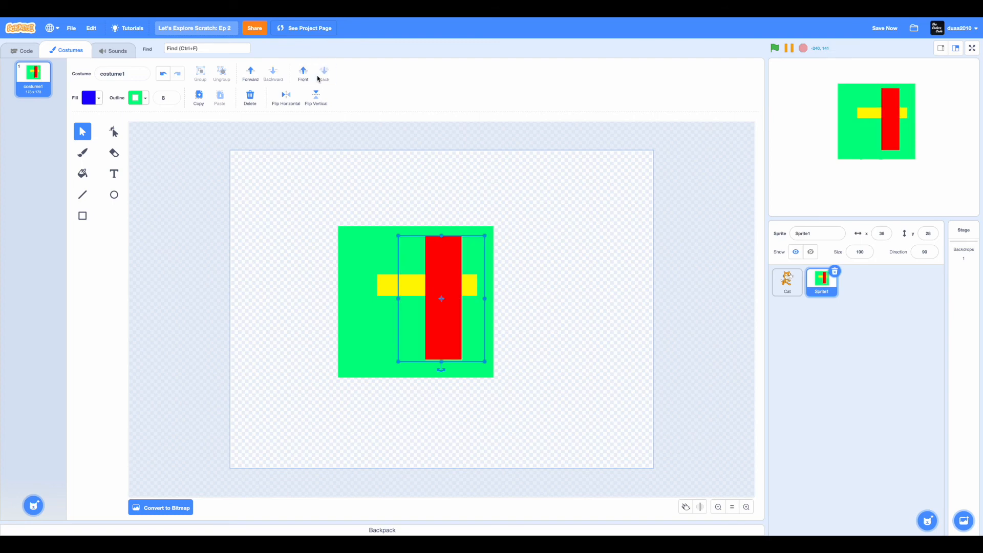
{"action": "left_click", "coordinate": [307, 77]}
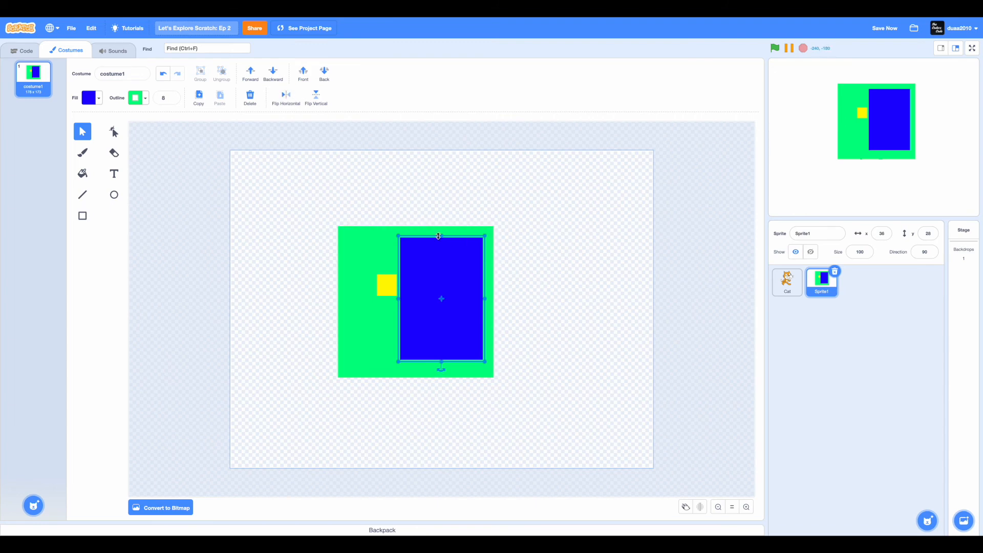
Move the blue rectangle backward two layers so it sits behind the yellow and red rectangles.
{"action": "left_click", "coordinate": [443, 291]}
{"action": "left_click", "coordinate": [274, 75]}
{"action": "left_click", "coordinate": [273, 75]}
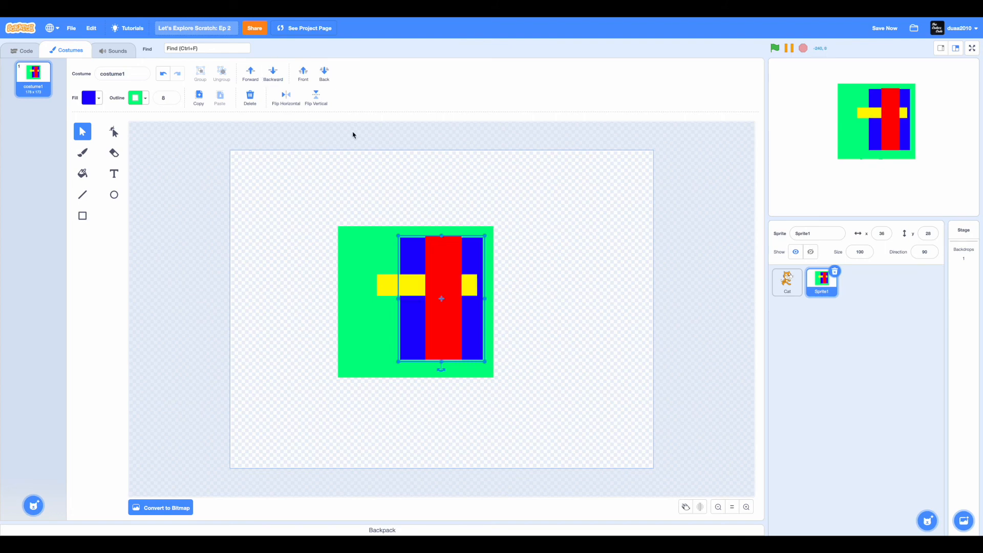
{"action": "left_click", "coordinate": [351, 248]}
{"action": "left_click", "coordinate": [386, 215]}
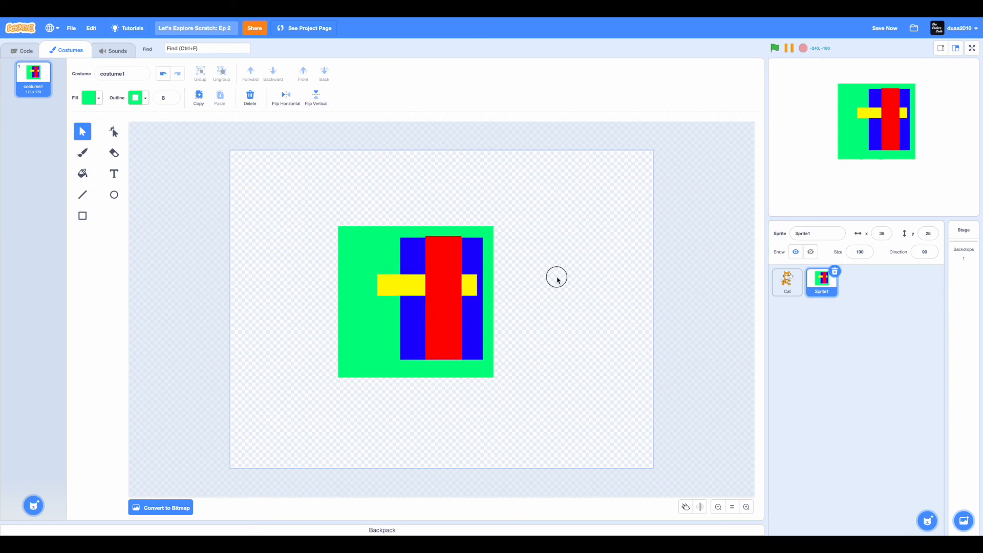
Move the red rectangle one layer backward, behind the yellow one, and one layer forward again.
{"action": "left_click", "coordinate": [447, 285]}
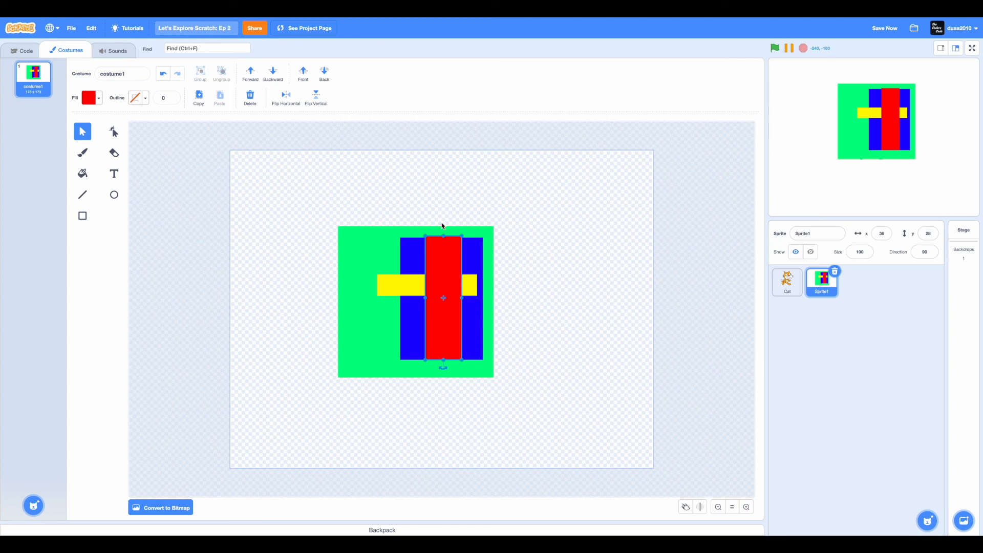
{"action": "left_click", "coordinate": [273, 73]}
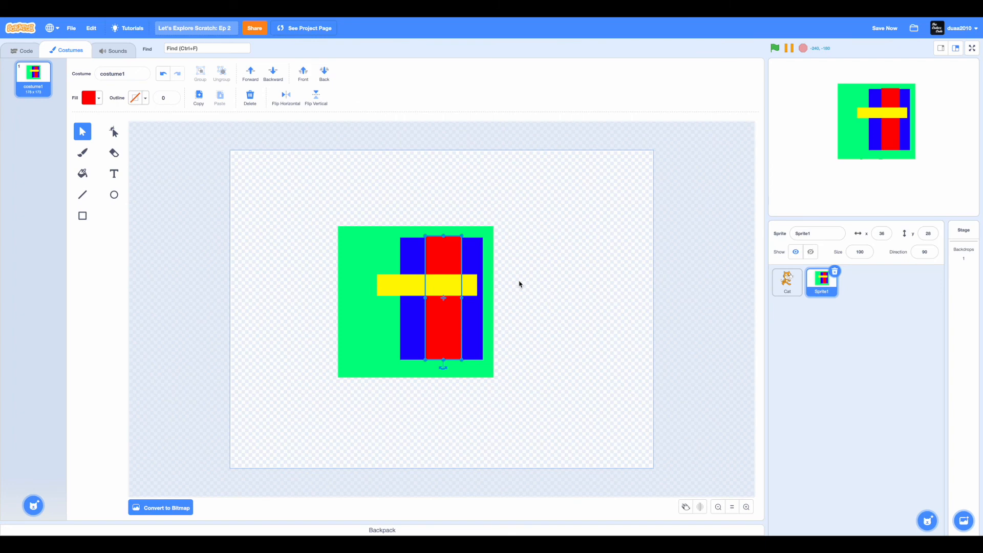
{"action": "left_click", "coordinate": [250, 73]}
Select the green square and all the rectangles on it and delete them from costume1.
{"action": "left_click", "coordinate": [303, 269]}
{"action": "left_click_drag", "start_coordinate": [286, 190], "coordinate": [553, 334]}
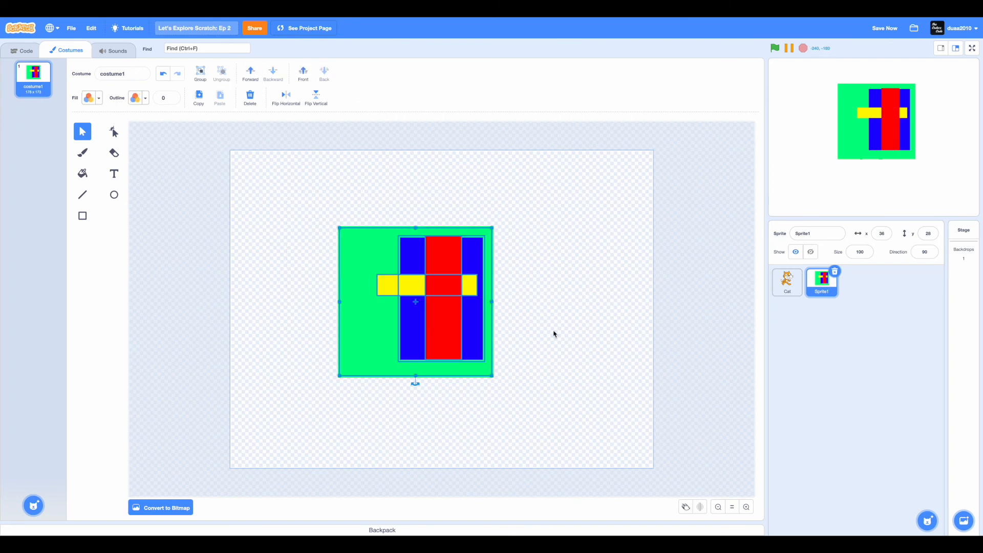
{"action": "key", "text": "Delete"}
{"action": "left_click", "coordinate": [22, 50]}
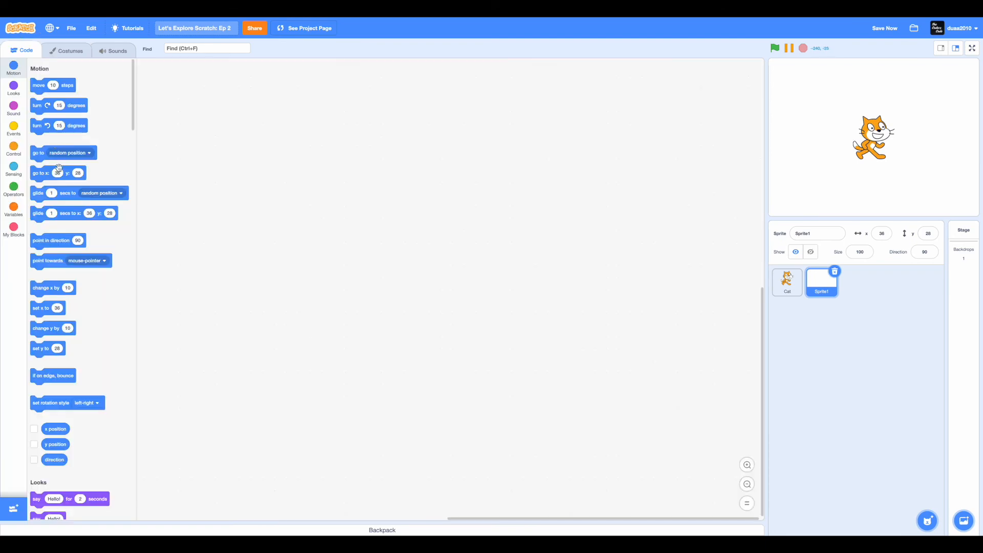
{"action": "left_click", "coordinate": [5, 179]}
{"action": "left_click", "coordinate": [13, 88]}
{"action": "left_click", "coordinate": [69, 51]}
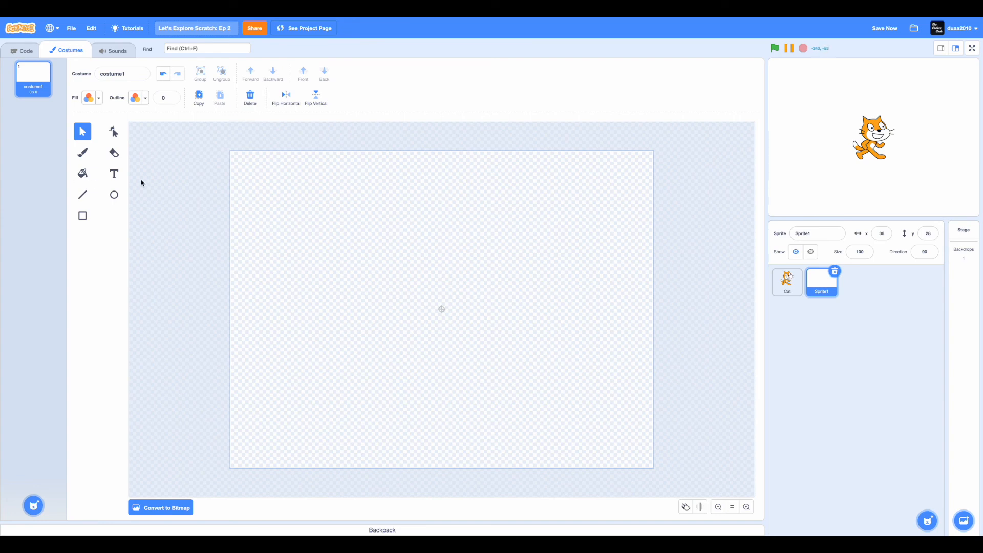
Draw two overlapping rectangles with no fill and a black outline of width 1 in costume1.
{"action": "left_click", "coordinate": [82, 216]}
{"action": "left_click_drag", "start_coordinate": [280, 196], "coordinate": [417, 257]}
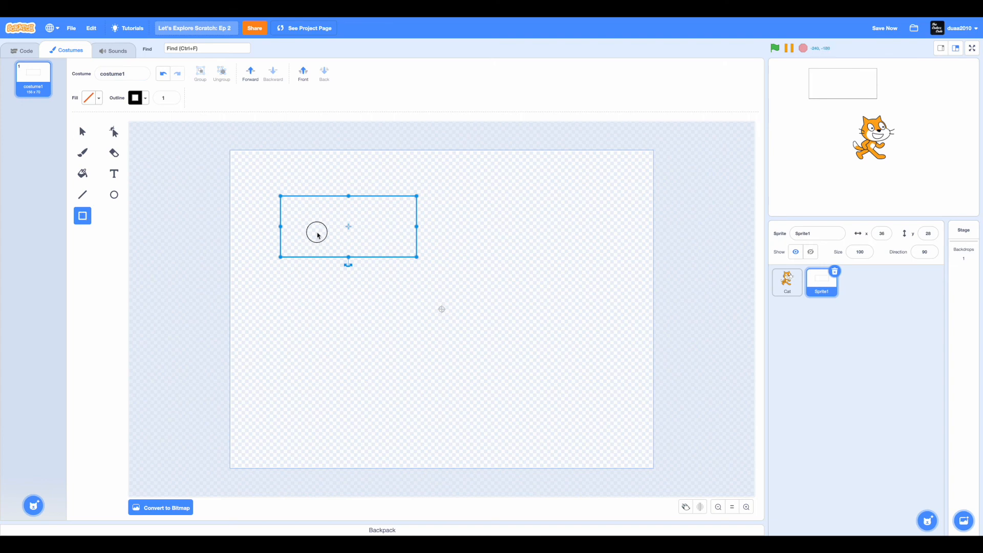
{"action": "left_click_drag", "start_coordinate": [317, 232], "coordinate": [510, 382]}
Select the overlapping rectangles and add a new blank painted costume to Sprite1.
{"action": "left_click", "coordinate": [82, 132]}
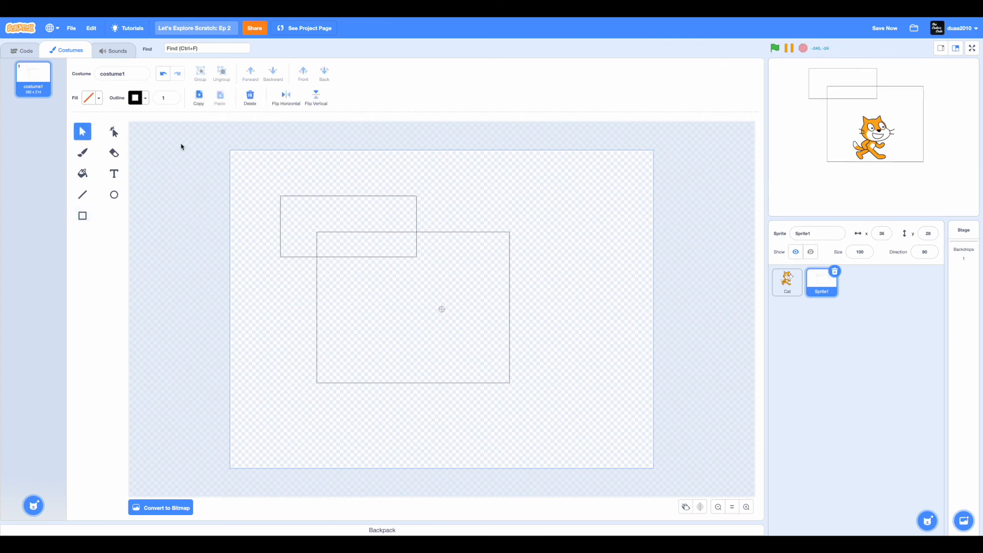
{"action": "left_click_drag", "start_coordinate": [290, 211], "coordinate": [614, 417]}
{"action": "mouse_move", "coordinate": [38, 507]}
{"action": "left_click", "coordinate": [33, 470]}
Copy both rectangles from costume1 and paste them into costume2.
{"action": "left_click", "coordinate": [33, 79]}
{"action": "left_click_drag", "start_coordinate": [253, 166], "coordinate": [695, 452]}
{"action": "left_click", "coordinate": [220, 99]}
{"action": "left_click", "coordinate": [35, 122]}
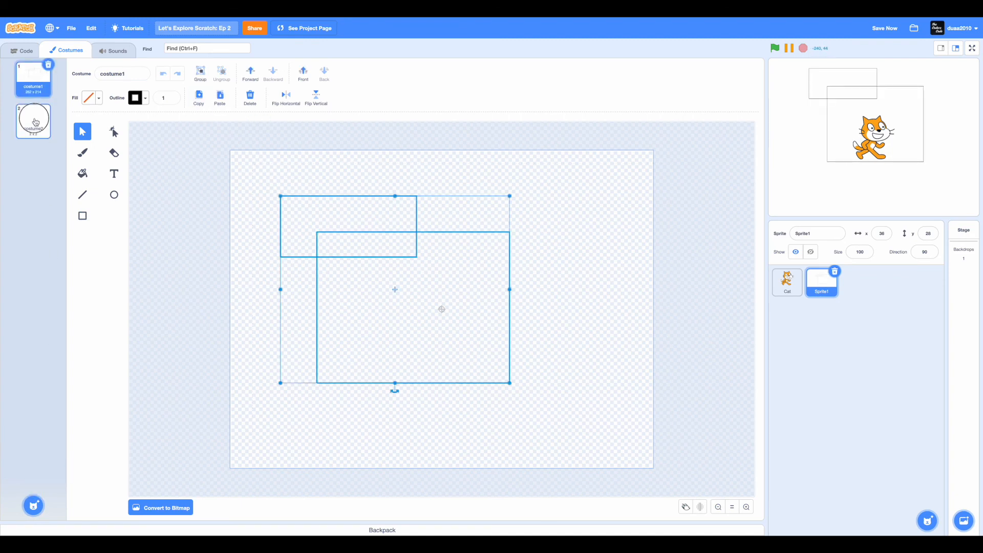
{"action": "left_click", "coordinate": [46, 128]}
{"action": "left_click", "coordinate": [220, 97]}
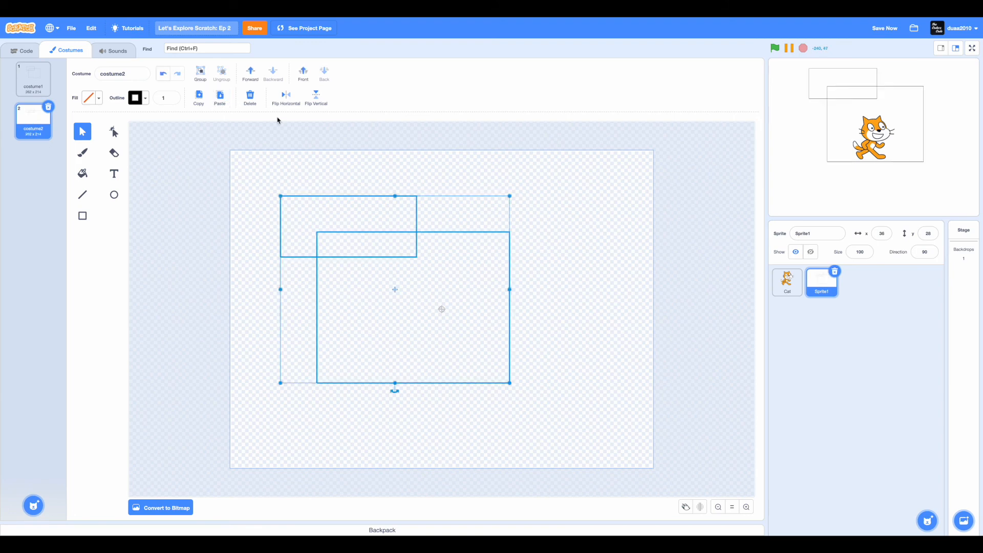
Copy the whole cat drawing from the Cat sprite's cat-a costume and paste it into Sprite1's costume2.
{"action": "left_click", "coordinate": [801, 287]}
{"action": "left_click_drag", "start_coordinate": [302, 180], "coordinate": [584, 394]}
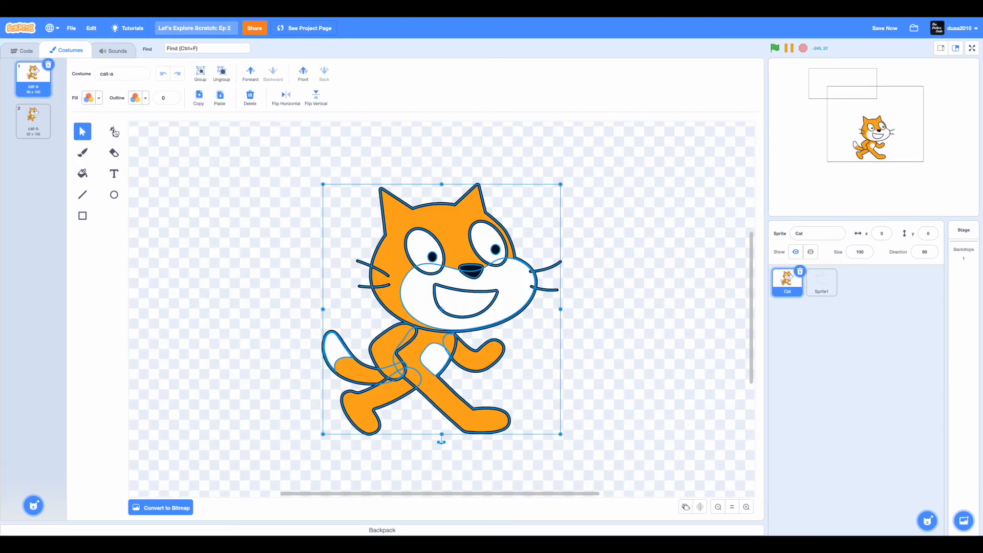
{"action": "left_click", "coordinate": [821, 282]}
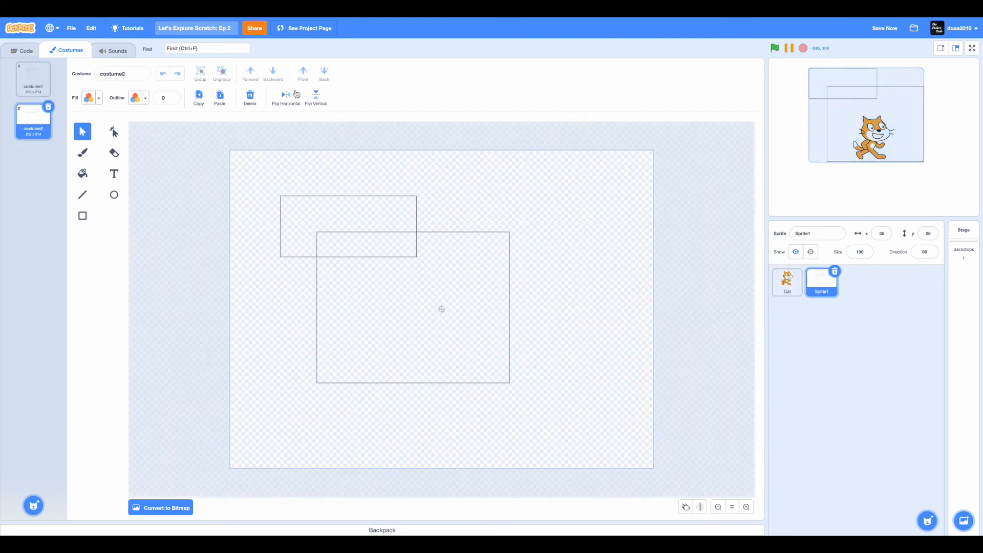
{"action": "left_click", "coordinate": [218, 96]}
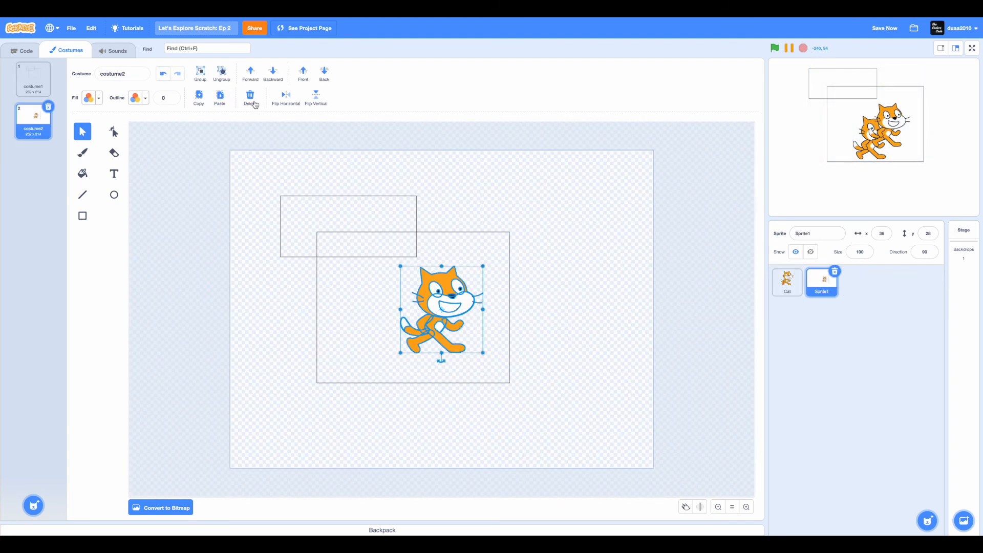
{"action": "left_click", "coordinate": [246, 253]}
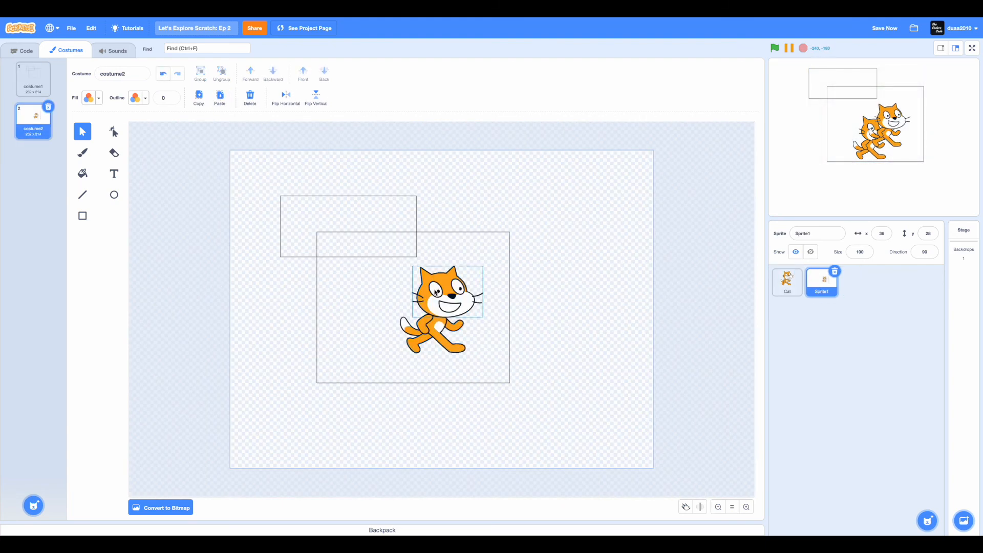
Delete the pasted cat's parts and both rectangles from costume2.
{"action": "left_click", "coordinate": [459, 307]}
{"action": "left_click", "coordinate": [250, 97]}
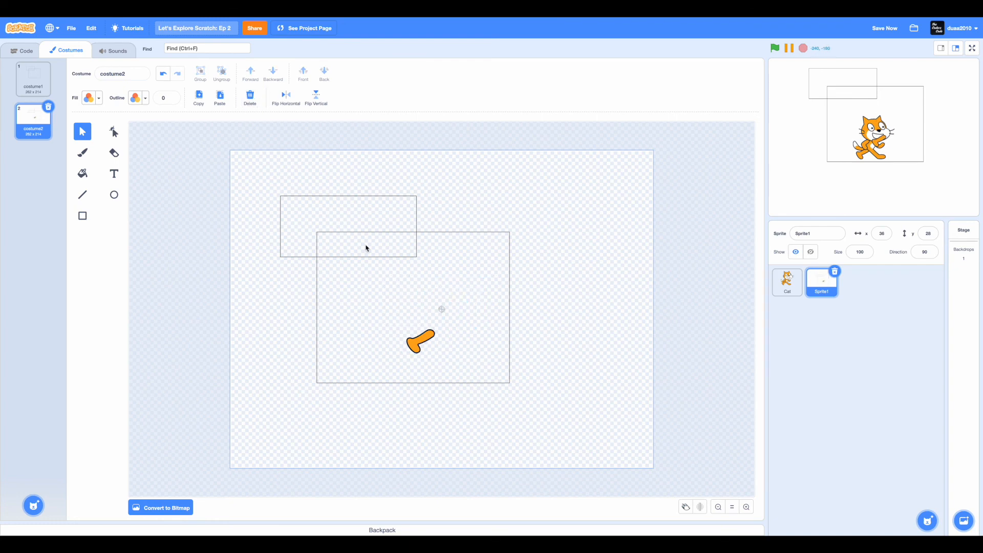
{"action": "left_click", "coordinate": [421, 341]}
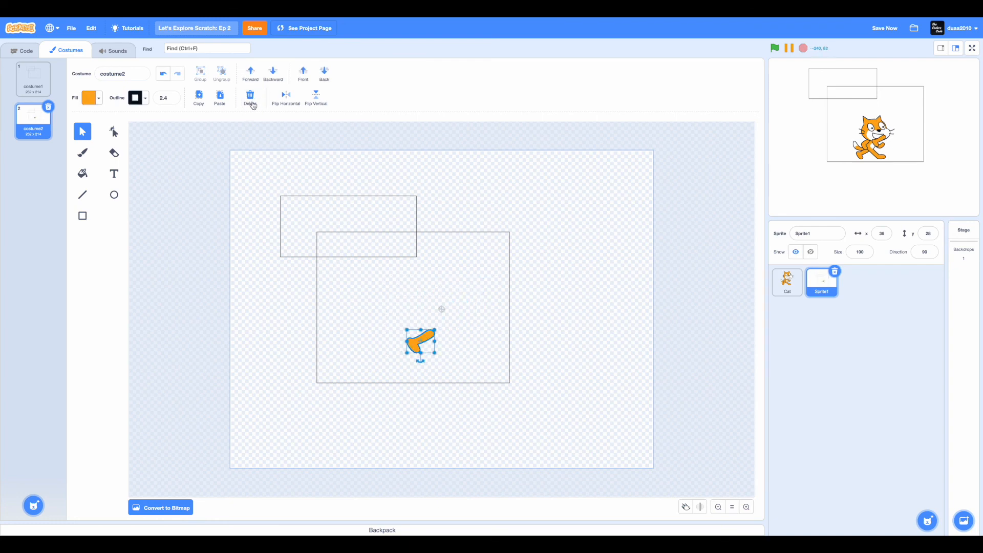
{"action": "left_click", "coordinate": [250, 98]}
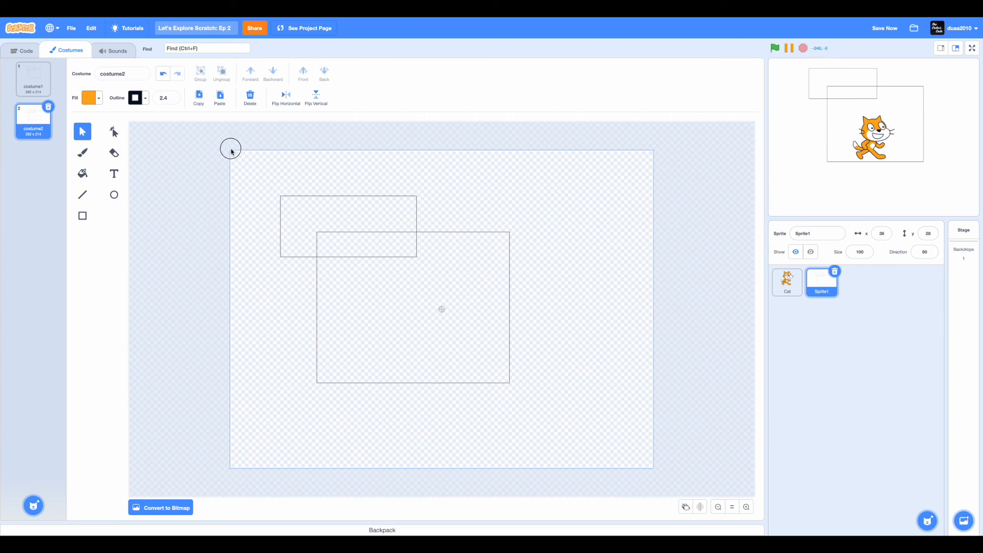
{"action": "left_click_drag", "start_coordinate": [226, 145], "coordinate": [609, 366]}
{"action": "key", "text": "Delete"}
Paste the copied cat into the emptied costume2 and flip it horizontally twice.
{"action": "left_click", "coordinate": [220, 97]}
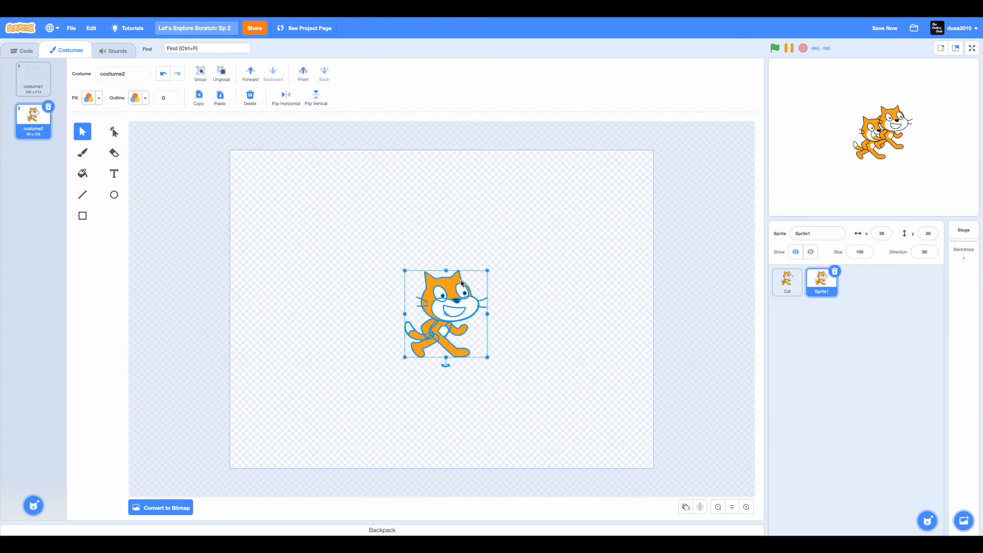
{"action": "left_click", "coordinate": [285, 97]}
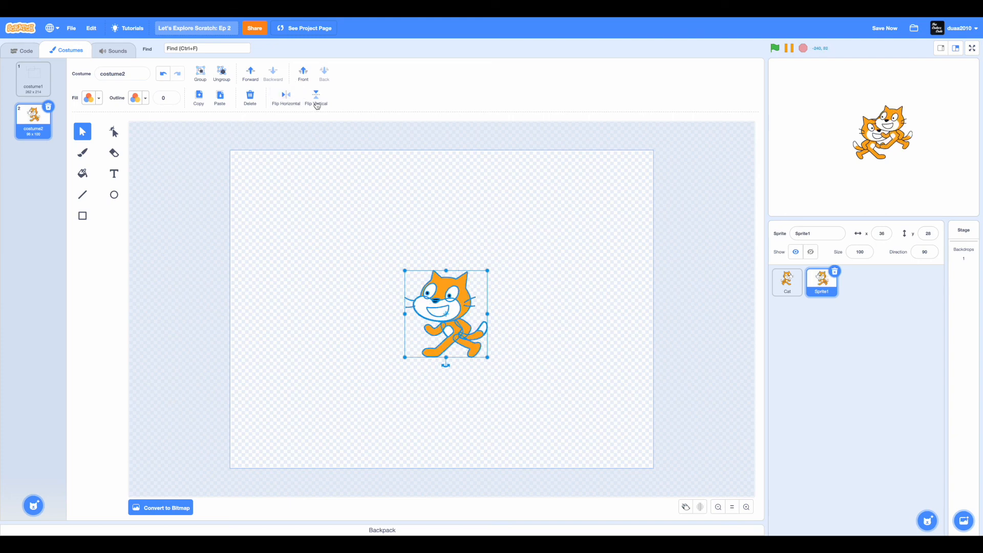
{"action": "left_click", "coordinate": [285, 97]}
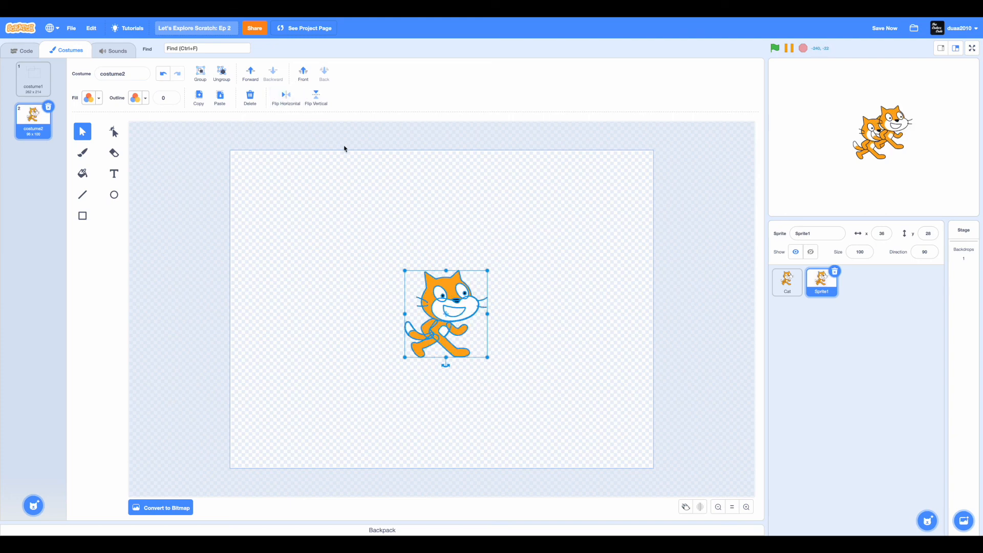
Flip the pasted cat vertically four times and select the whole drawing.
{"action": "left_click", "coordinate": [315, 97]}
{"action": "left_click", "coordinate": [316, 97]}
{"action": "left_click", "coordinate": [316, 97]}
{"action": "left_click", "coordinate": [316, 97]}
{"action": "left_click_drag", "start_coordinate": [323, 191], "coordinate": [549, 364]}
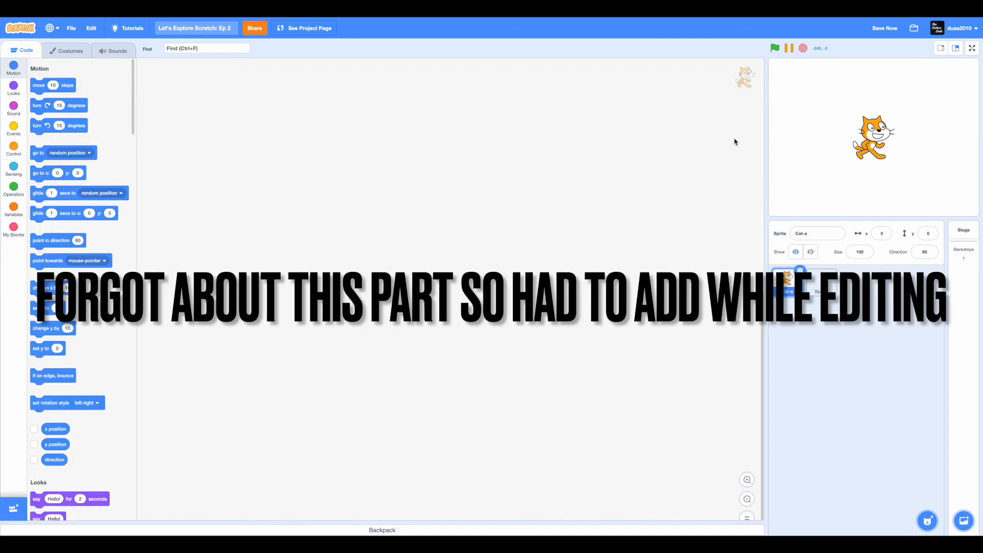
Rename the Cat-a sprite to "Cat - b" and set its x position to -180.
{"action": "left_click", "coordinate": [815, 234]}
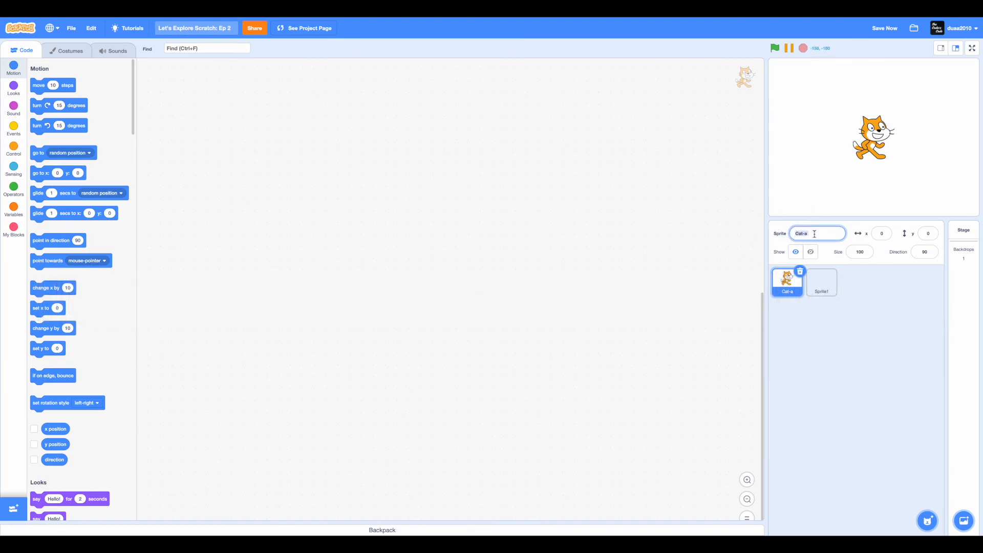
{"action": "type", "text": "C"}
{"action": "left_click", "coordinate": [885, 233]}
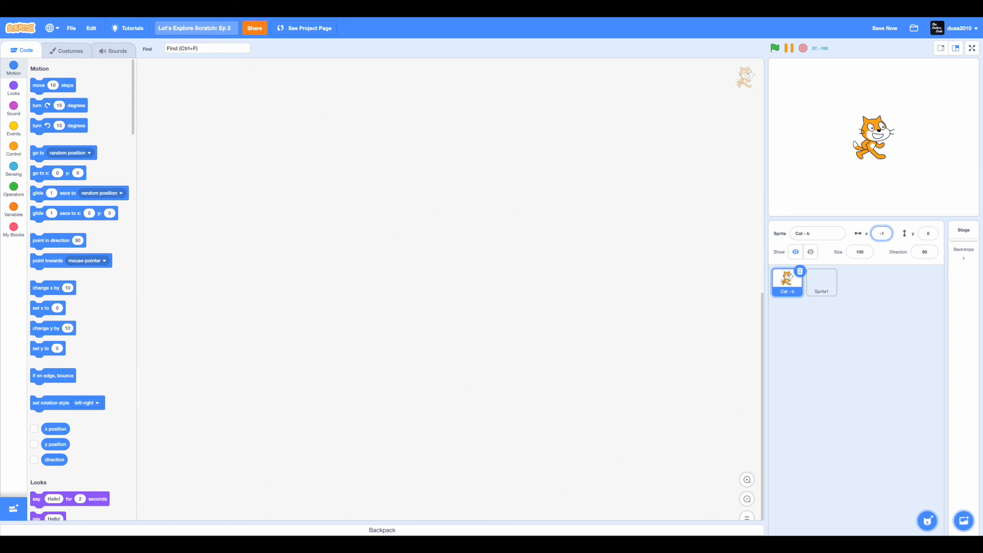
{"action": "left_click", "coordinate": [920, 234]}
{"action": "left_click", "coordinate": [912, 281]}
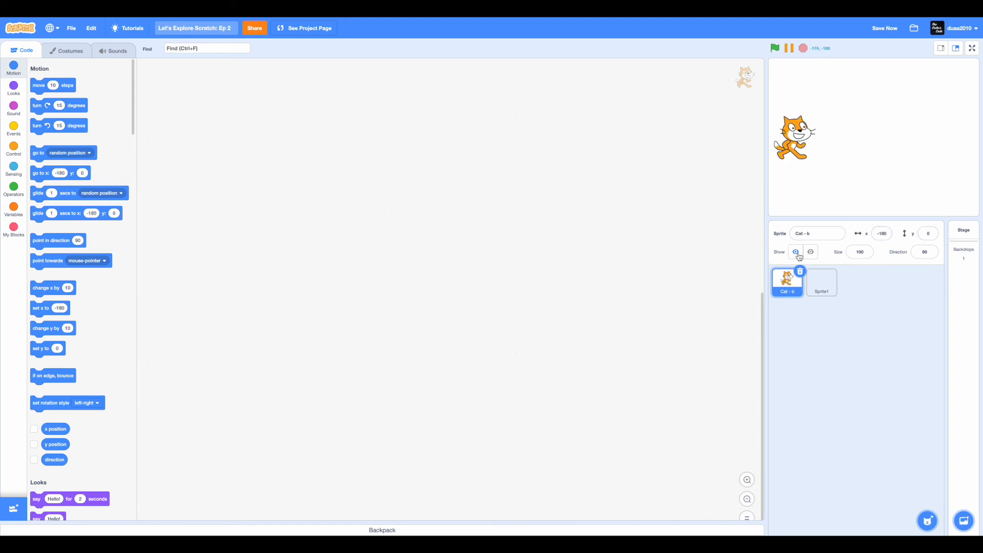
Hide the Cat - b sprite, show it again and set its size to 150.
{"action": "left_click", "coordinate": [810, 252]}
{"action": "left_click", "coordinate": [797, 252]}
{"action": "left_click", "coordinate": [862, 252]}
{"action": "left_click", "coordinate": [933, 301]}
Set the Cat - b sprite's direction to 88 and move the cat on the stage to about x 62, y 23.
{"action": "left_click", "coordinate": [933, 250]}
{"action": "mouse_move", "coordinate": [949, 191]}
{"action": "left_mouse_down"}
{"action": "mouse_move", "coordinate": [931, 230]}
{"action": "mouse_move", "coordinate": [968, 204]}
{"action": "mouse_move", "coordinate": [949, 190]}
{"action": "left_mouse_up"}
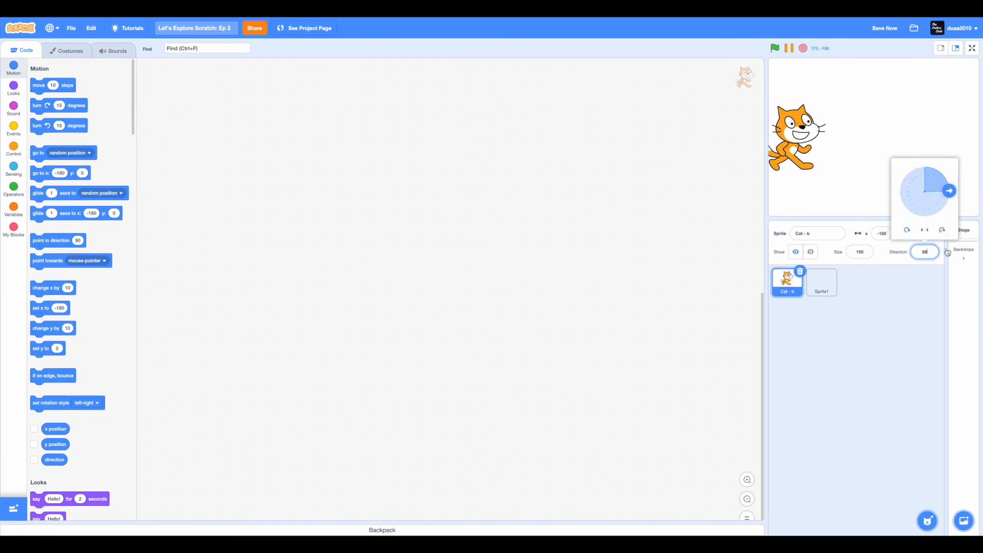
{"action": "left_click", "coordinate": [937, 272]}
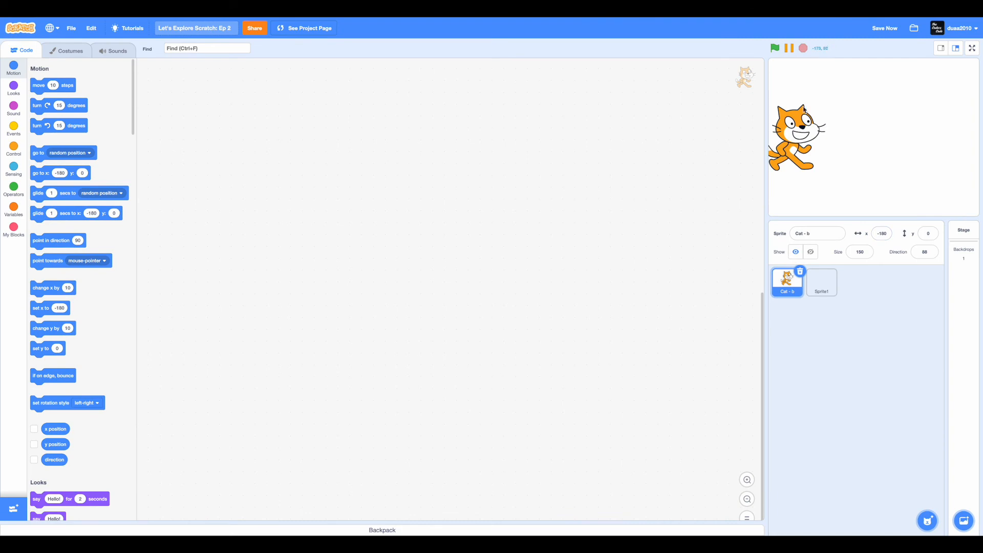
{"action": "left_click_drag", "start_coordinate": [804, 109], "coordinate": [910, 99]}
Set the Cat - b sprite's size to 100 and look over the Looks and Motion blocks.
{"action": "left_click", "coordinate": [14, 88]}
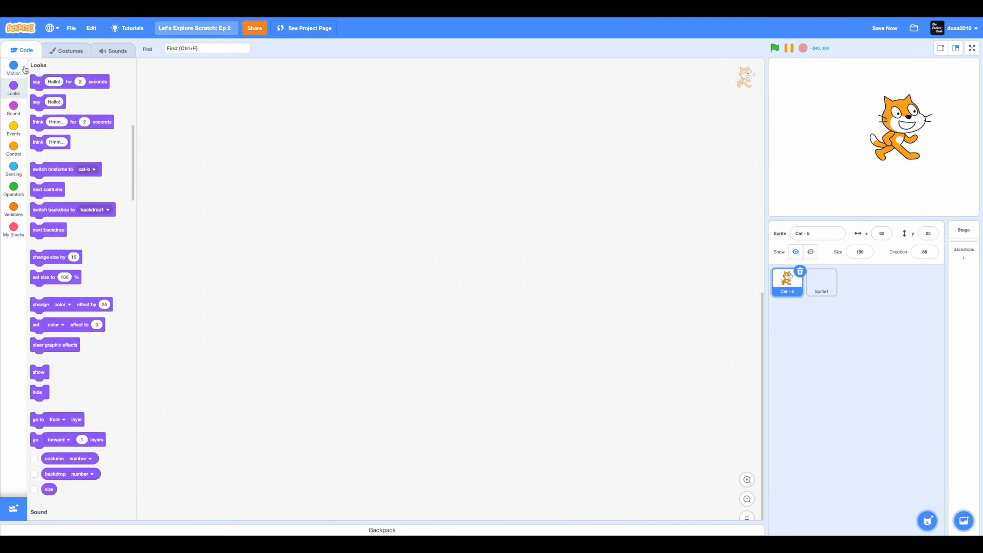
{"action": "left_click", "coordinate": [24, 69]}
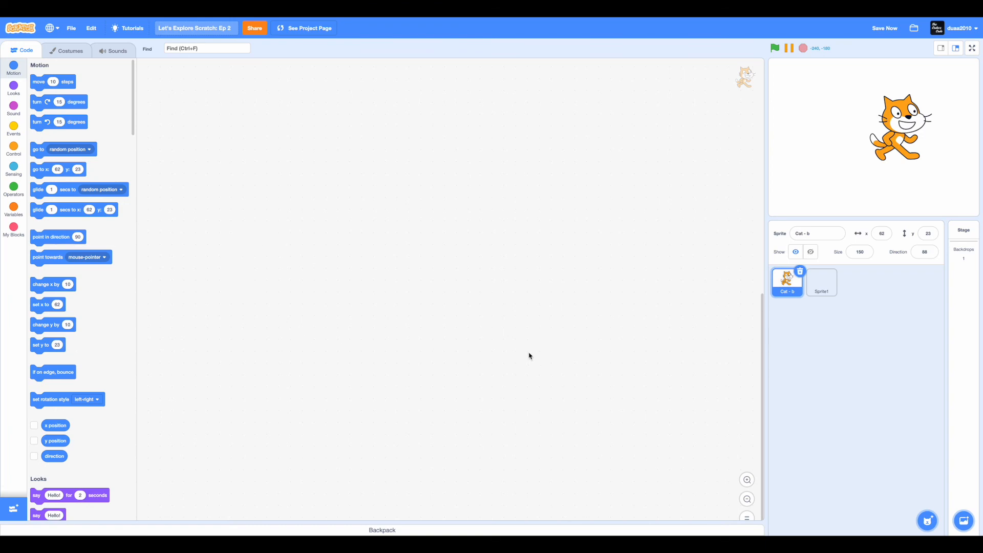
{"action": "left_click", "coordinate": [870, 255]}
{"action": "key", "text": "Return"}
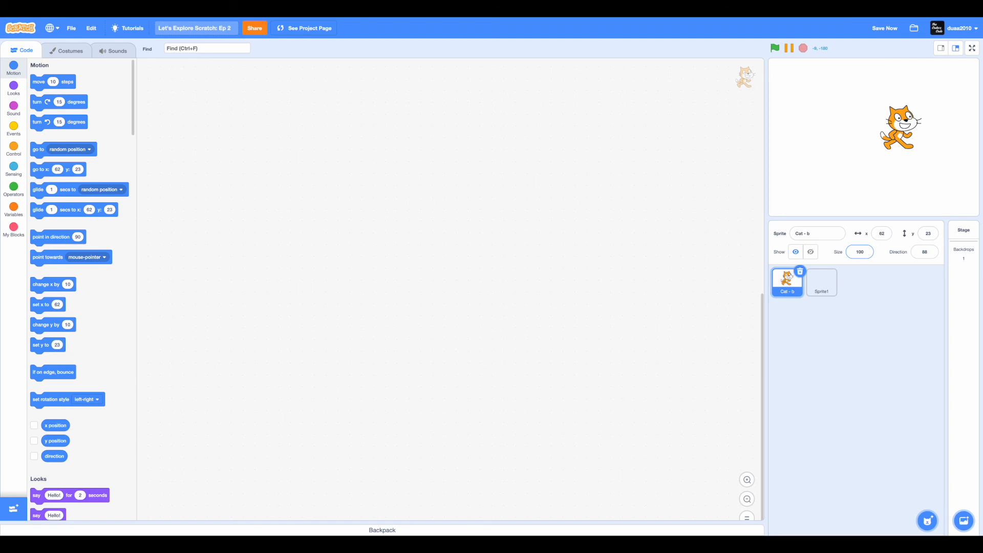
{"action": "left_click", "coordinate": [14, 87]}
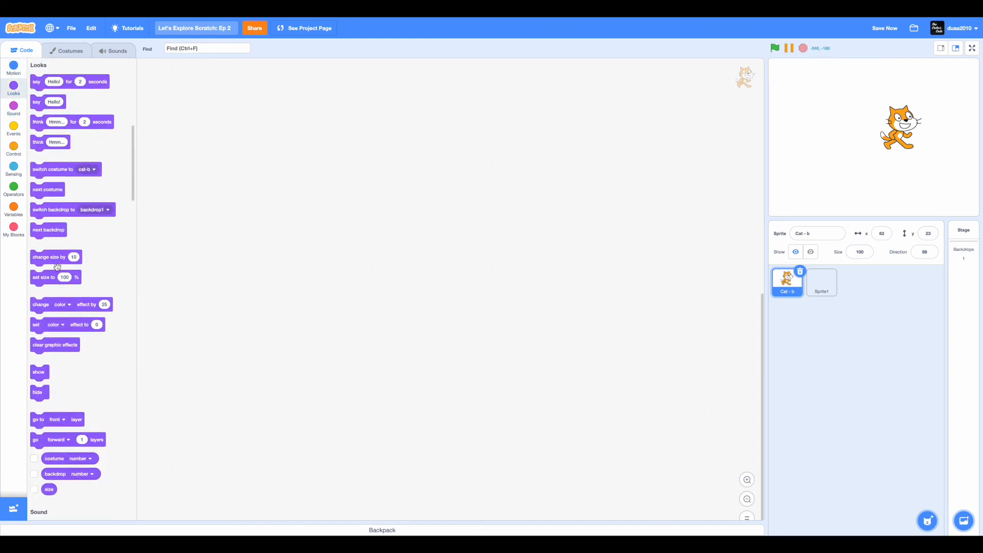
{"action": "left_click_drag", "start_coordinate": [51, 277], "coordinate": [21, 82]}
{"action": "left_click", "coordinate": [9, 69]}
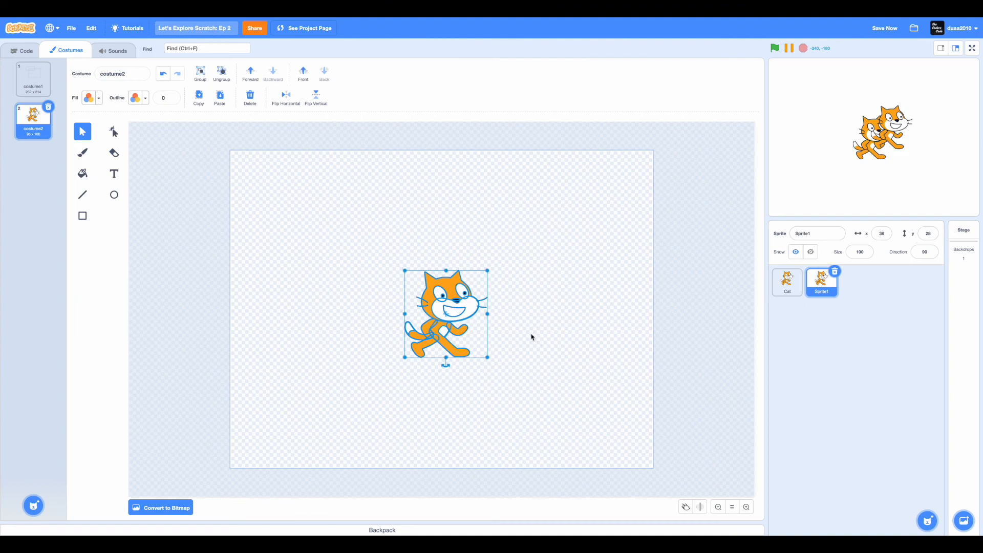
Delete the whole drawings in costume2 and costume1 of Sprite1 and return to the sprite's code.
{"action": "key", "text": "Delete"}
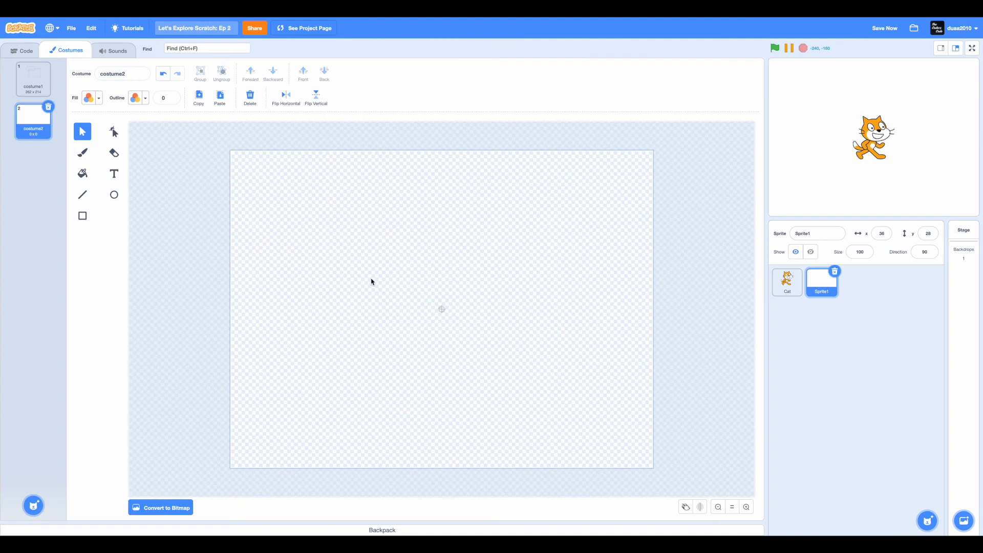
{"action": "left_click", "coordinate": [27, 50]}
{"action": "left_click", "coordinate": [67, 49]}
{"action": "left_click", "coordinate": [33, 79]}
{"action": "key", "text": "ctrl+a"}
{"action": "key", "text": "Delete"}
{"action": "left_click", "coordinate": [33, 122]}
{"action": "left_click", "coordinate": [28, 77]}
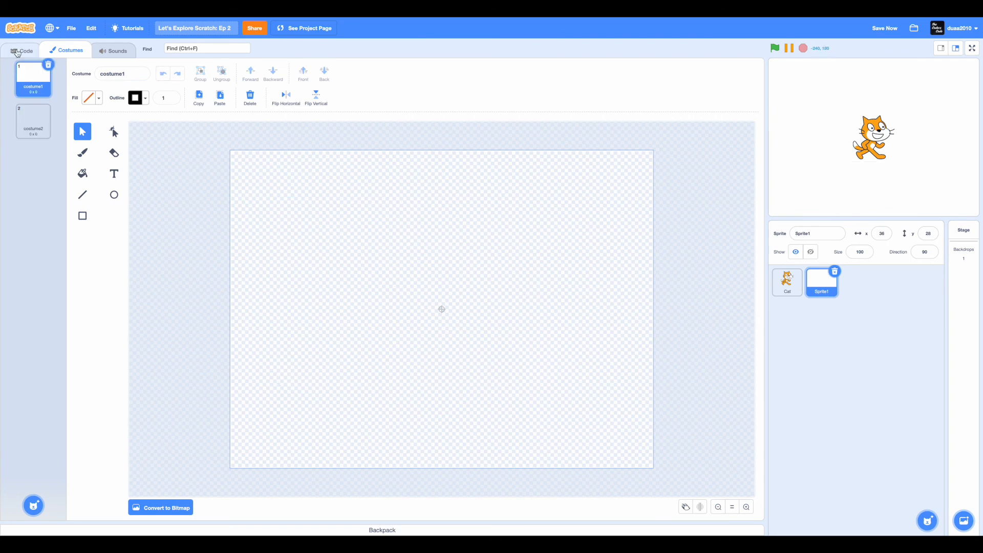
{"action": "left_click", "coordinate": [17, 51]}
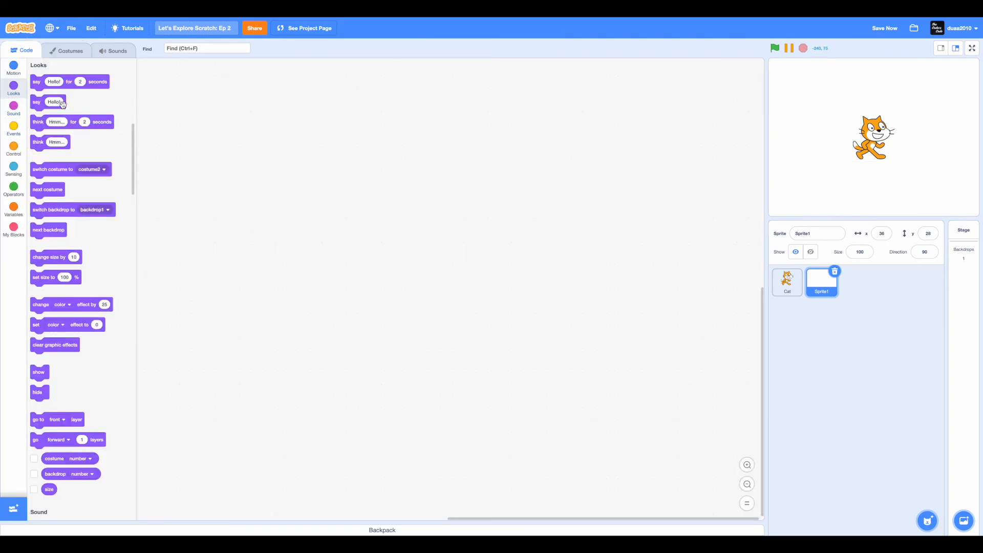